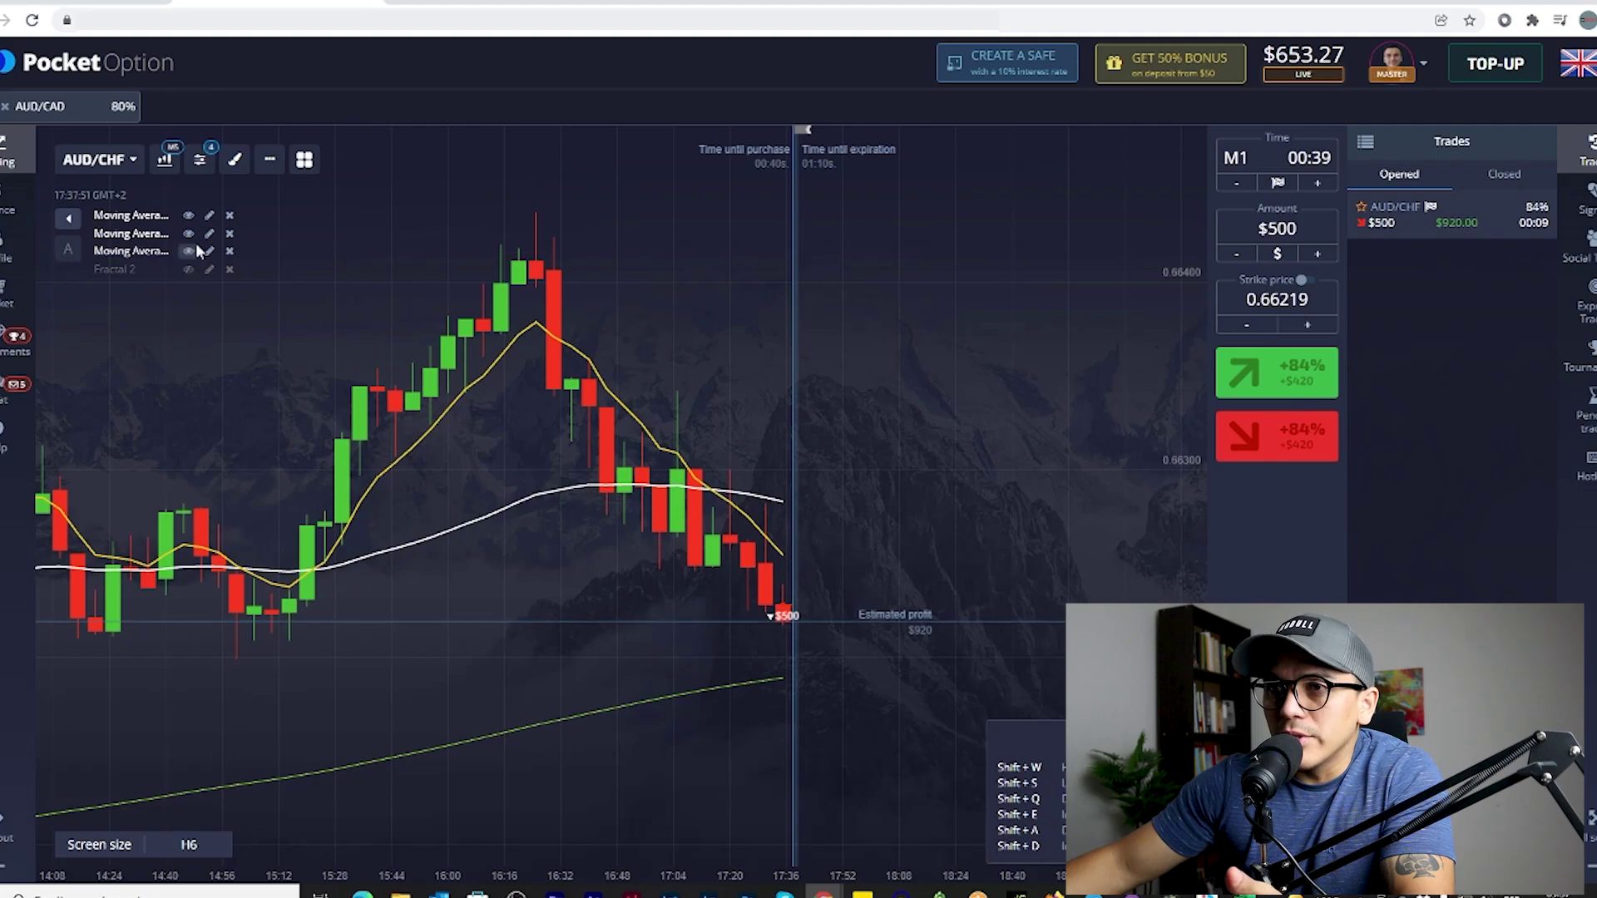
{"action": "left_click", "coordinate": [209, 252]}
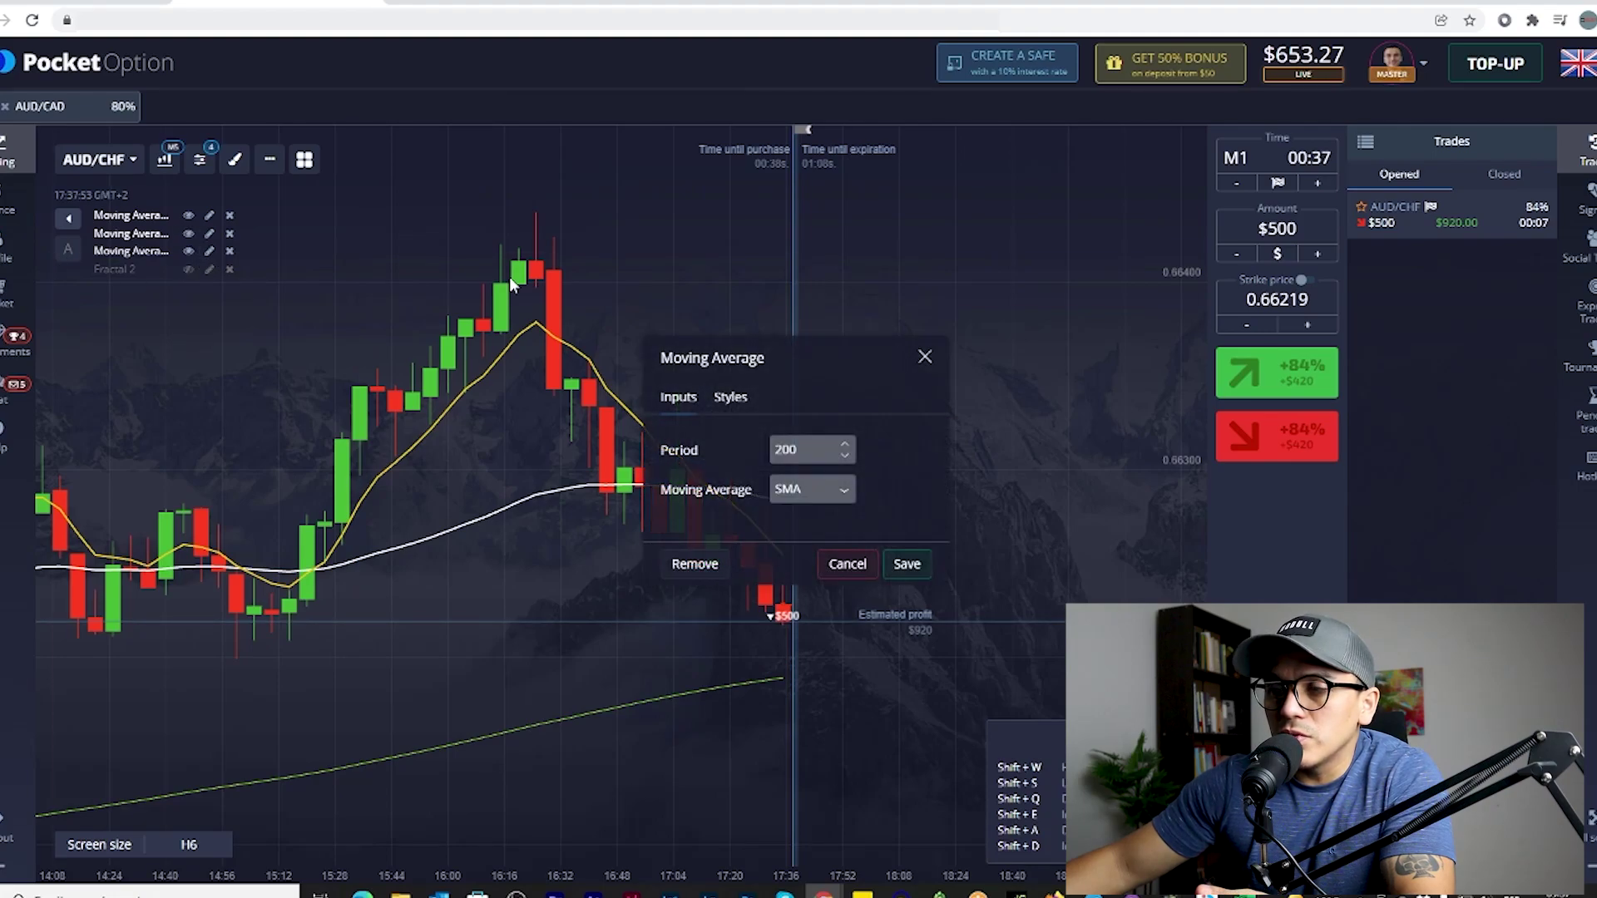
{"action": "left_click", "coordinate": [925, 359]}
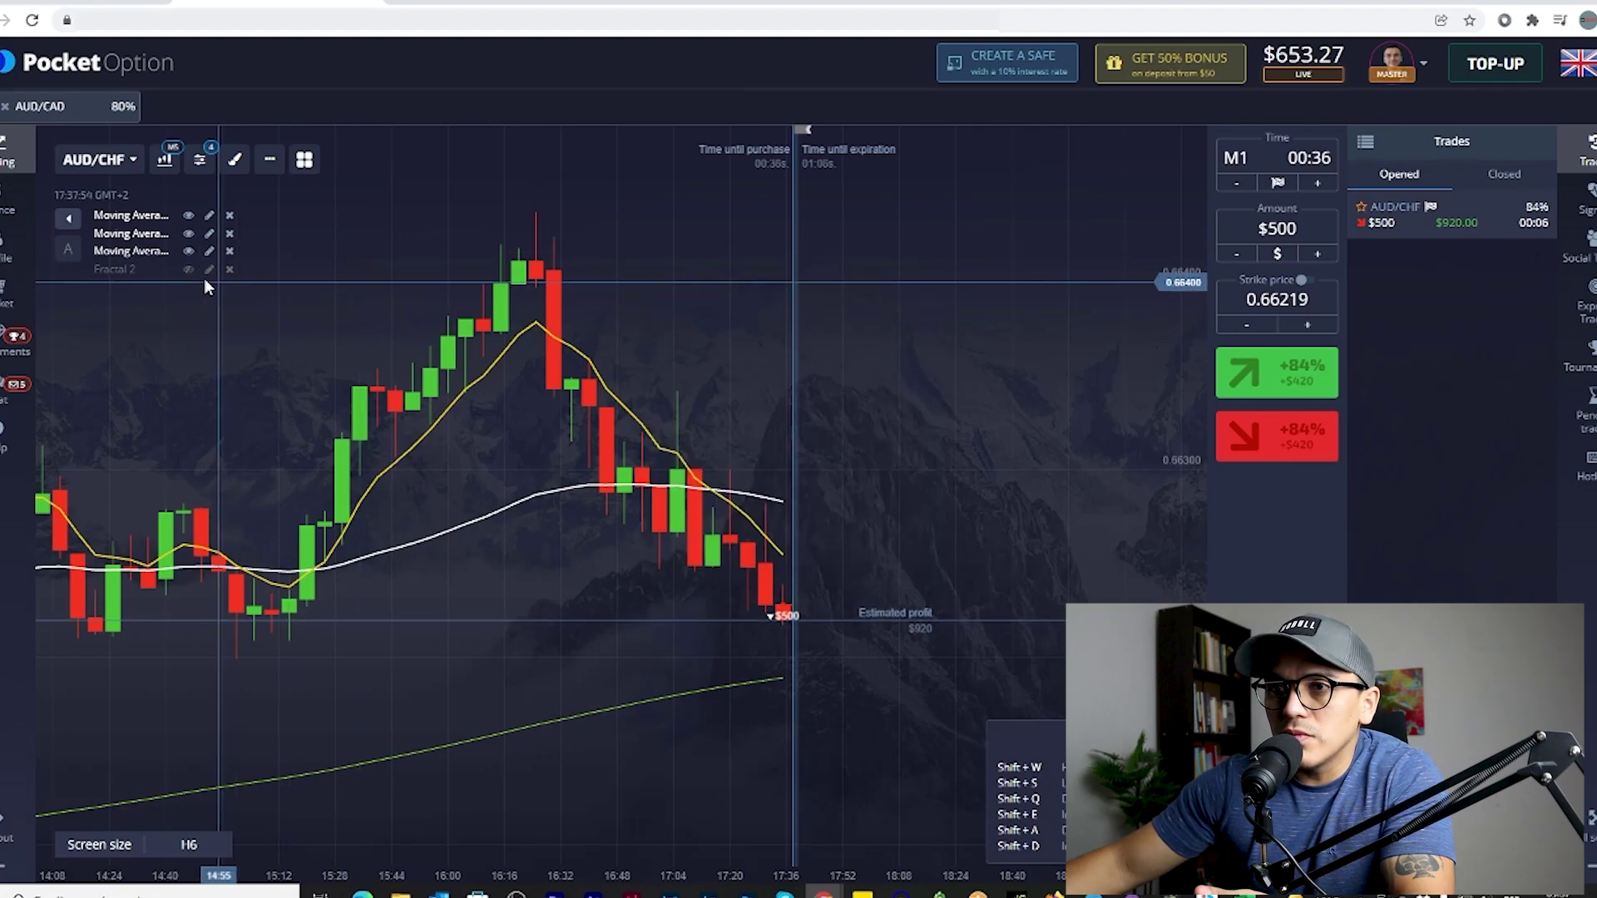
{"action": "left_click", "coordinate": [208, 233]}
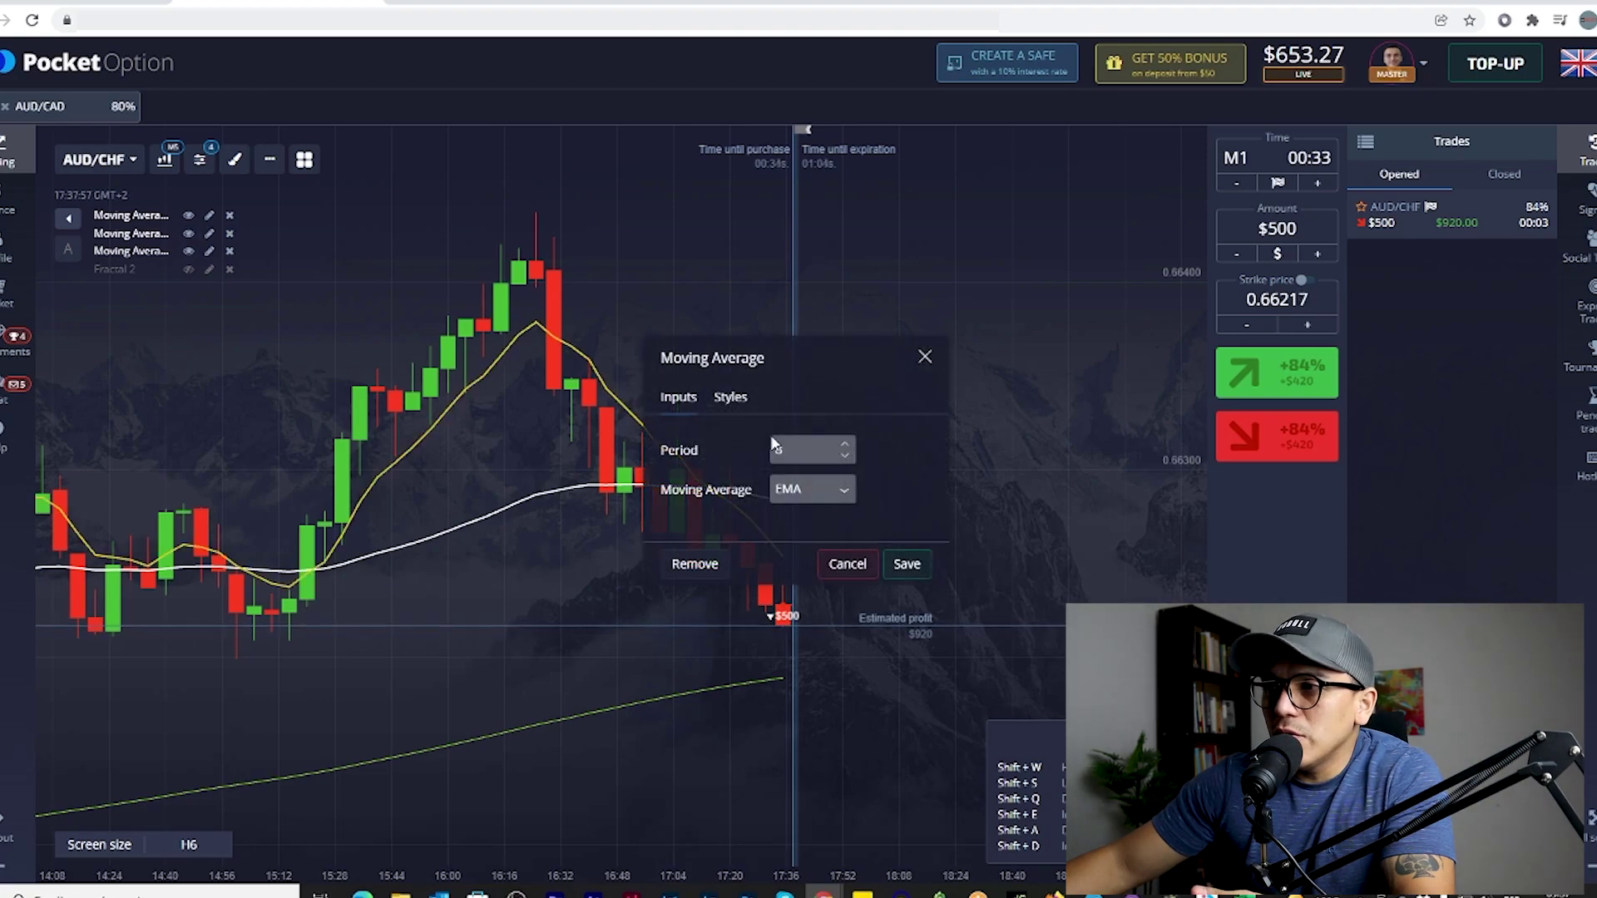
{"action": "left_click", "coordinate": [925, 357]}
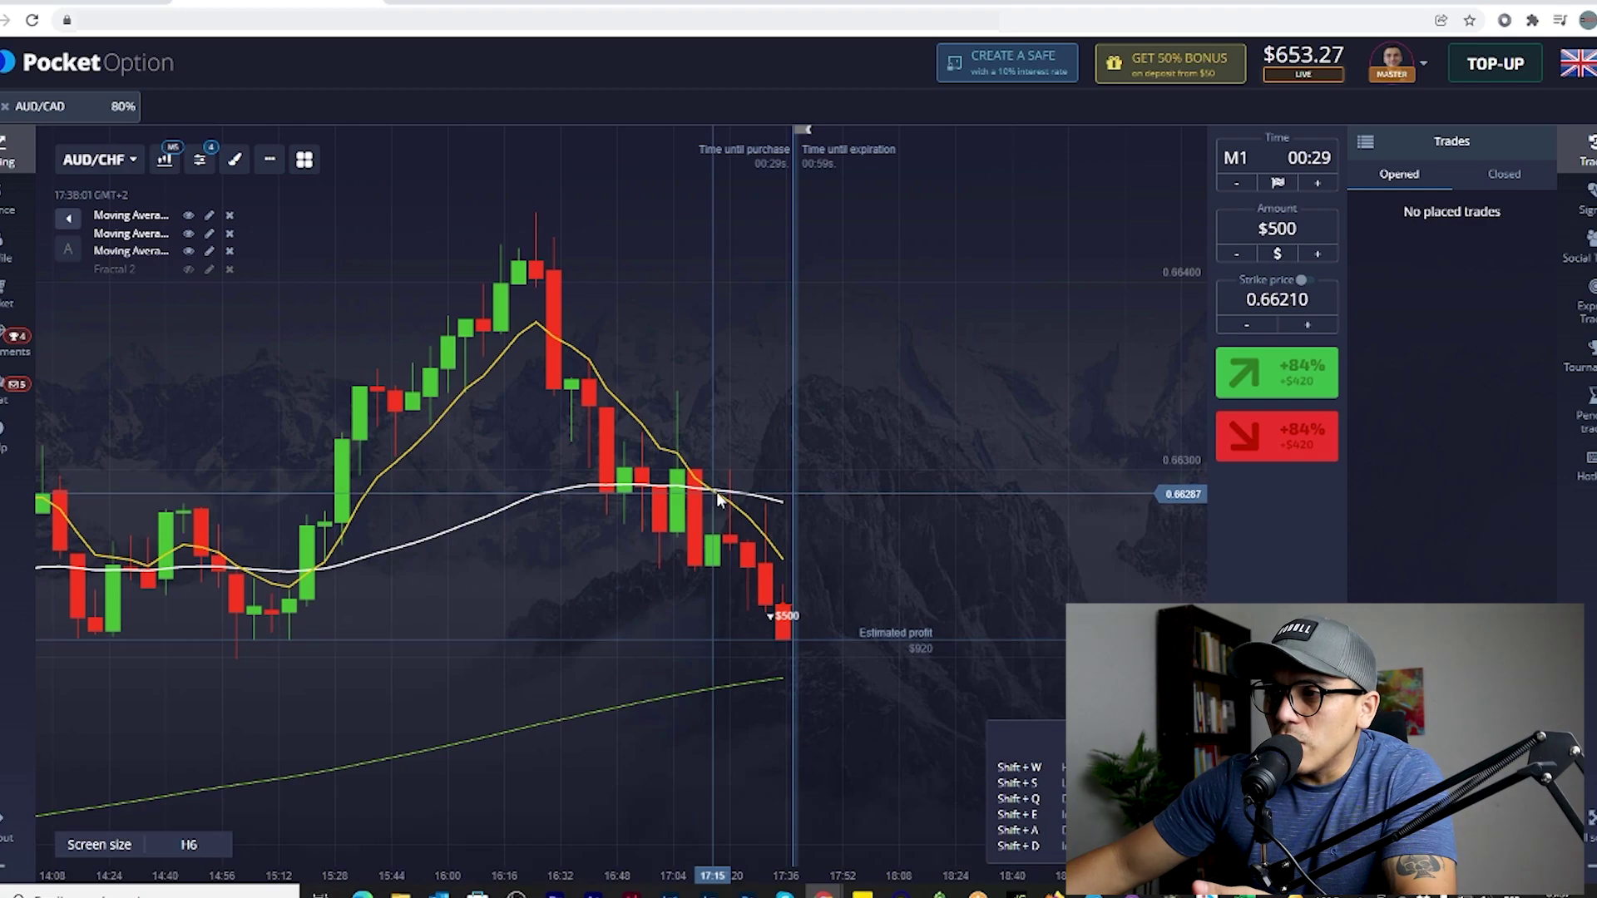
{"action": "left_click", "coordinate": [209, 214]}
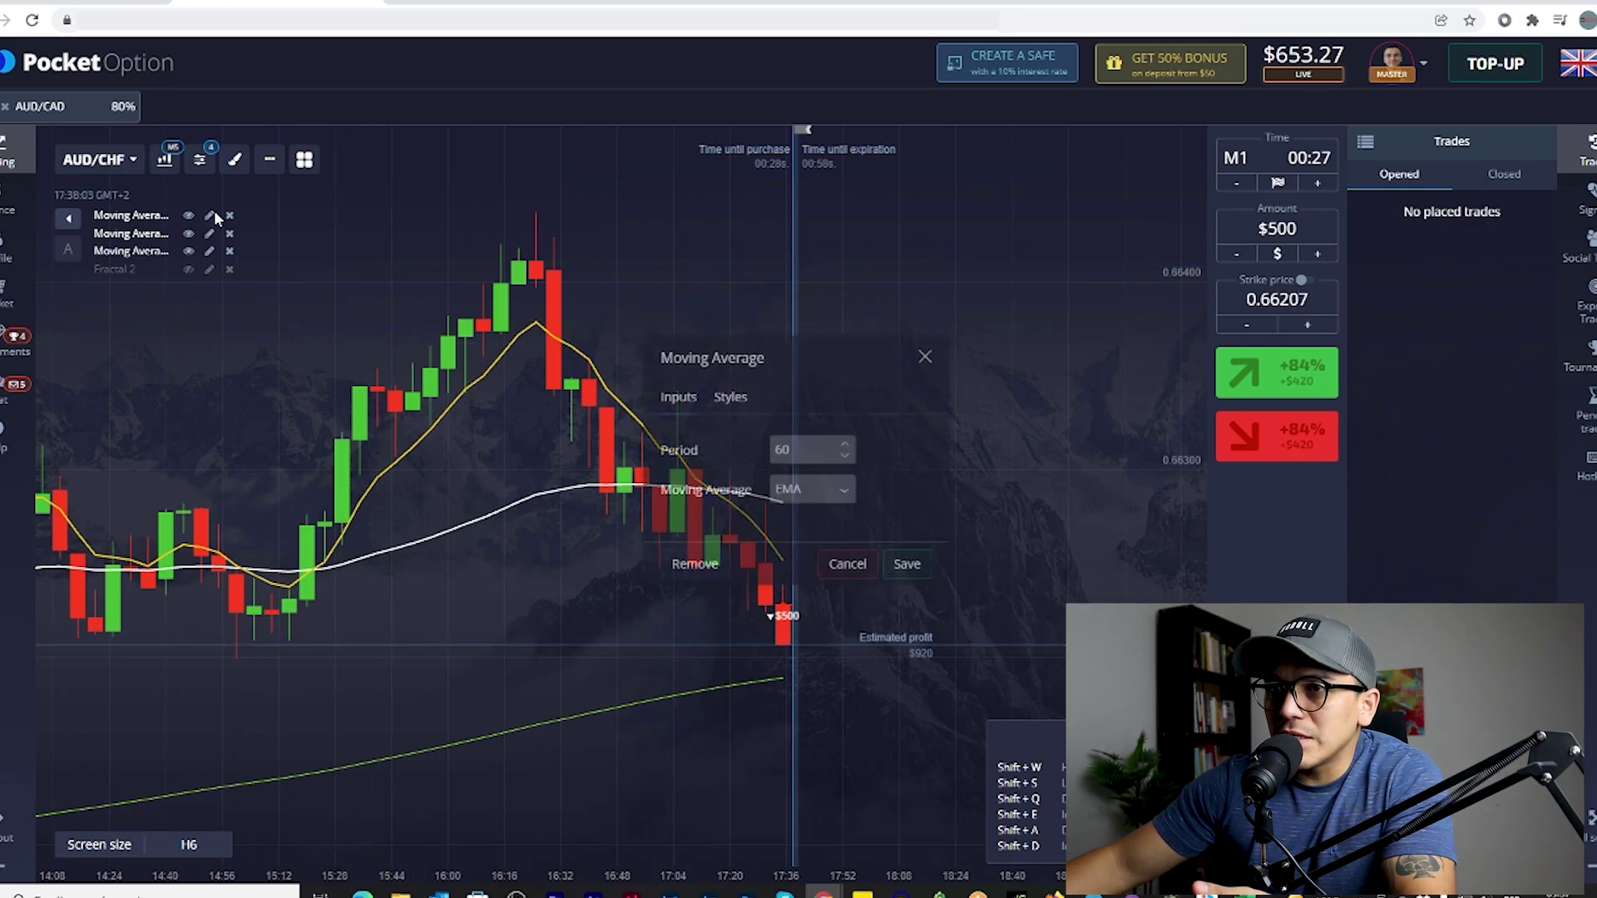
{"action": "left_click", "coordinate": [924, 357]}
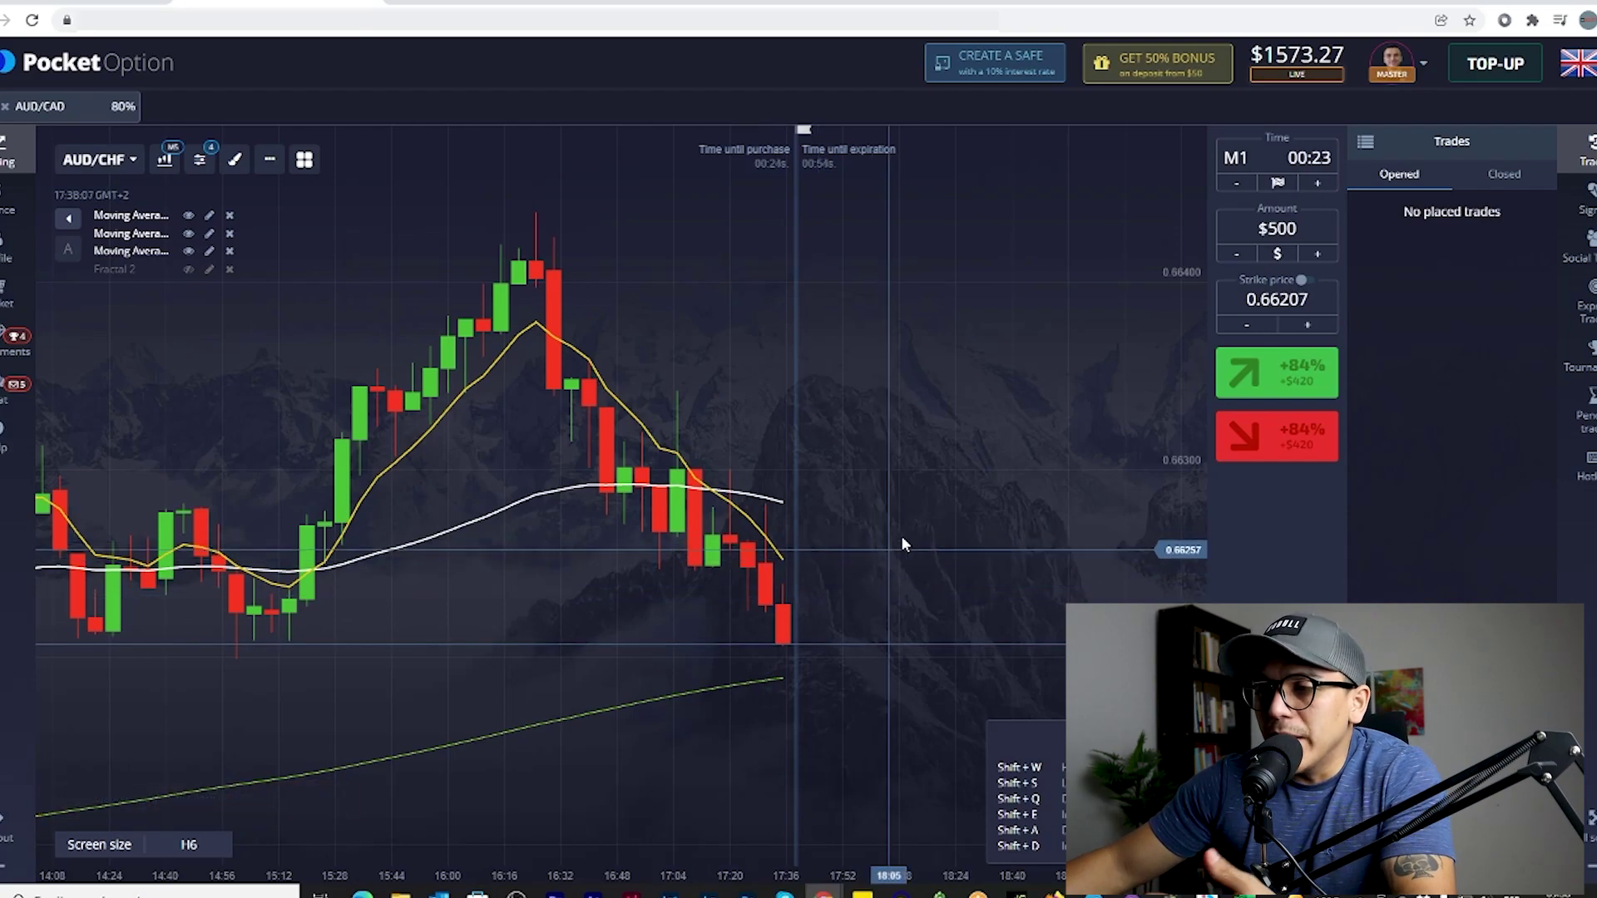
{"action": "scroll", "coordinate": [981, 381], "scroll_direction": "down", "scroll_amount": 4}
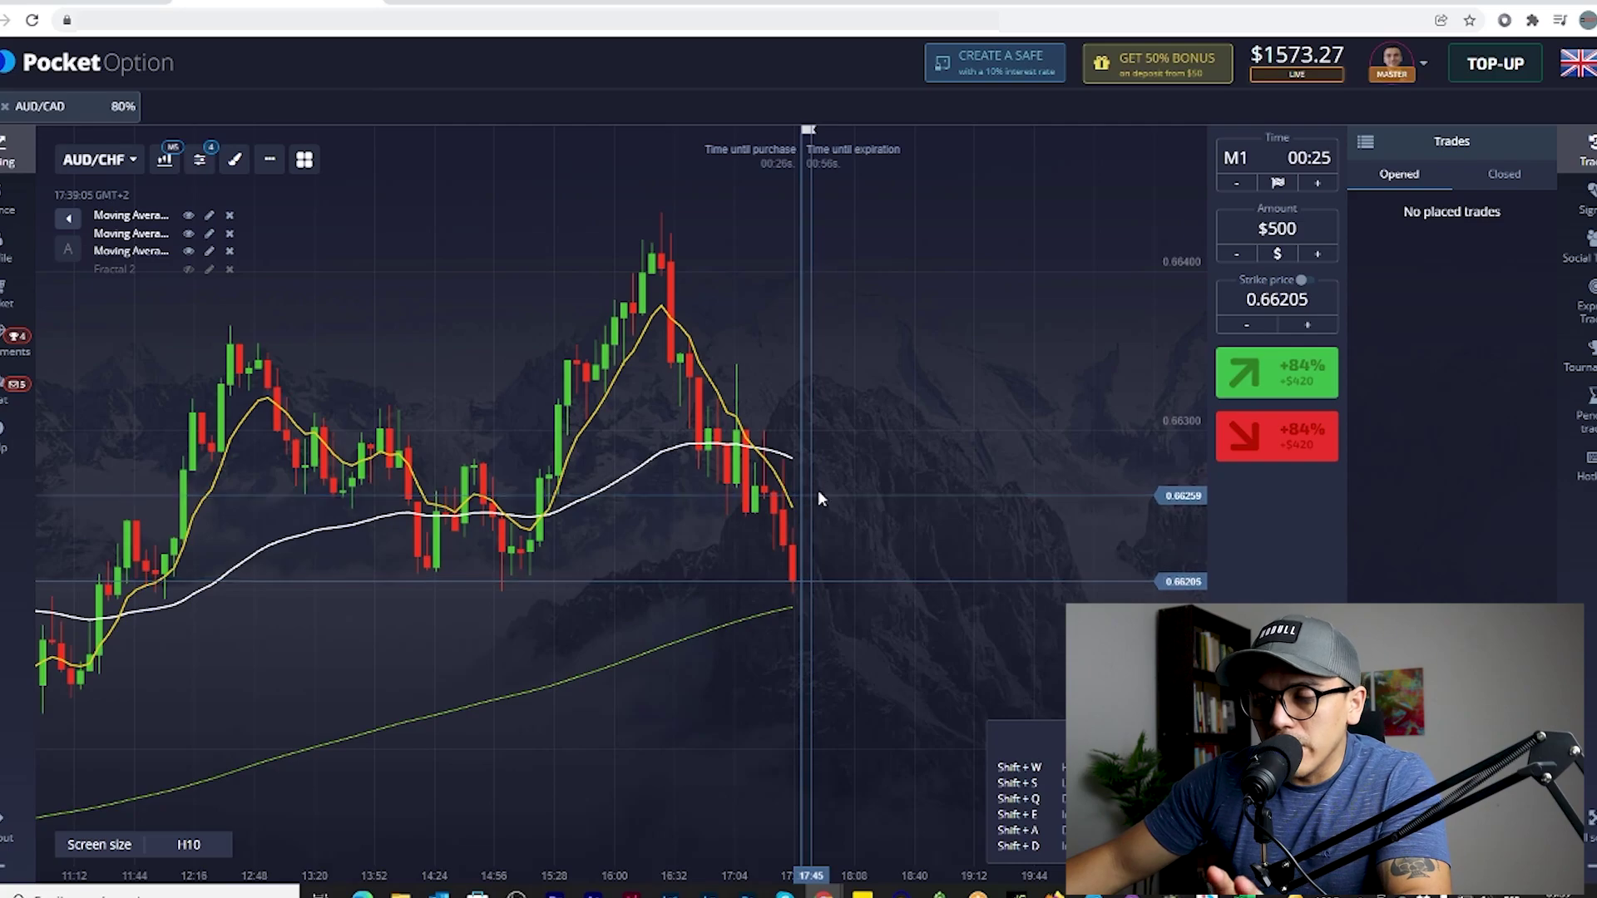
{"action": "scroll", "coordinate": [699, 572], "scroll_direction": "up", "scroll_amount": 3}
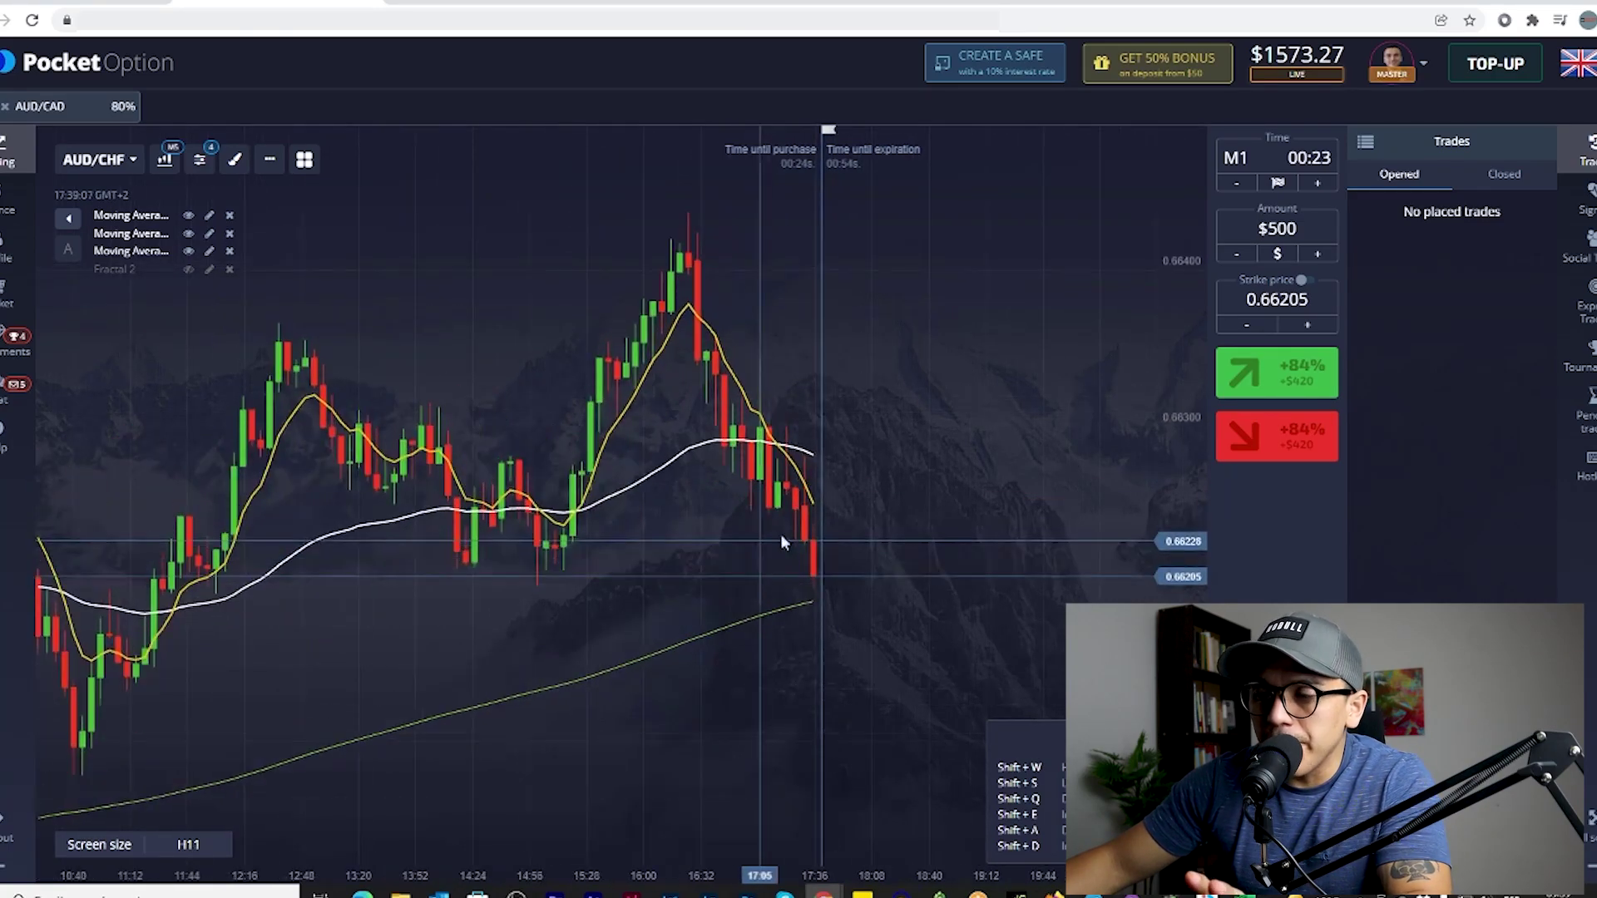
{"action": "scroll", "coordinate": [867, 471], "scroll_direction": "up", "scroll_amount": 1}
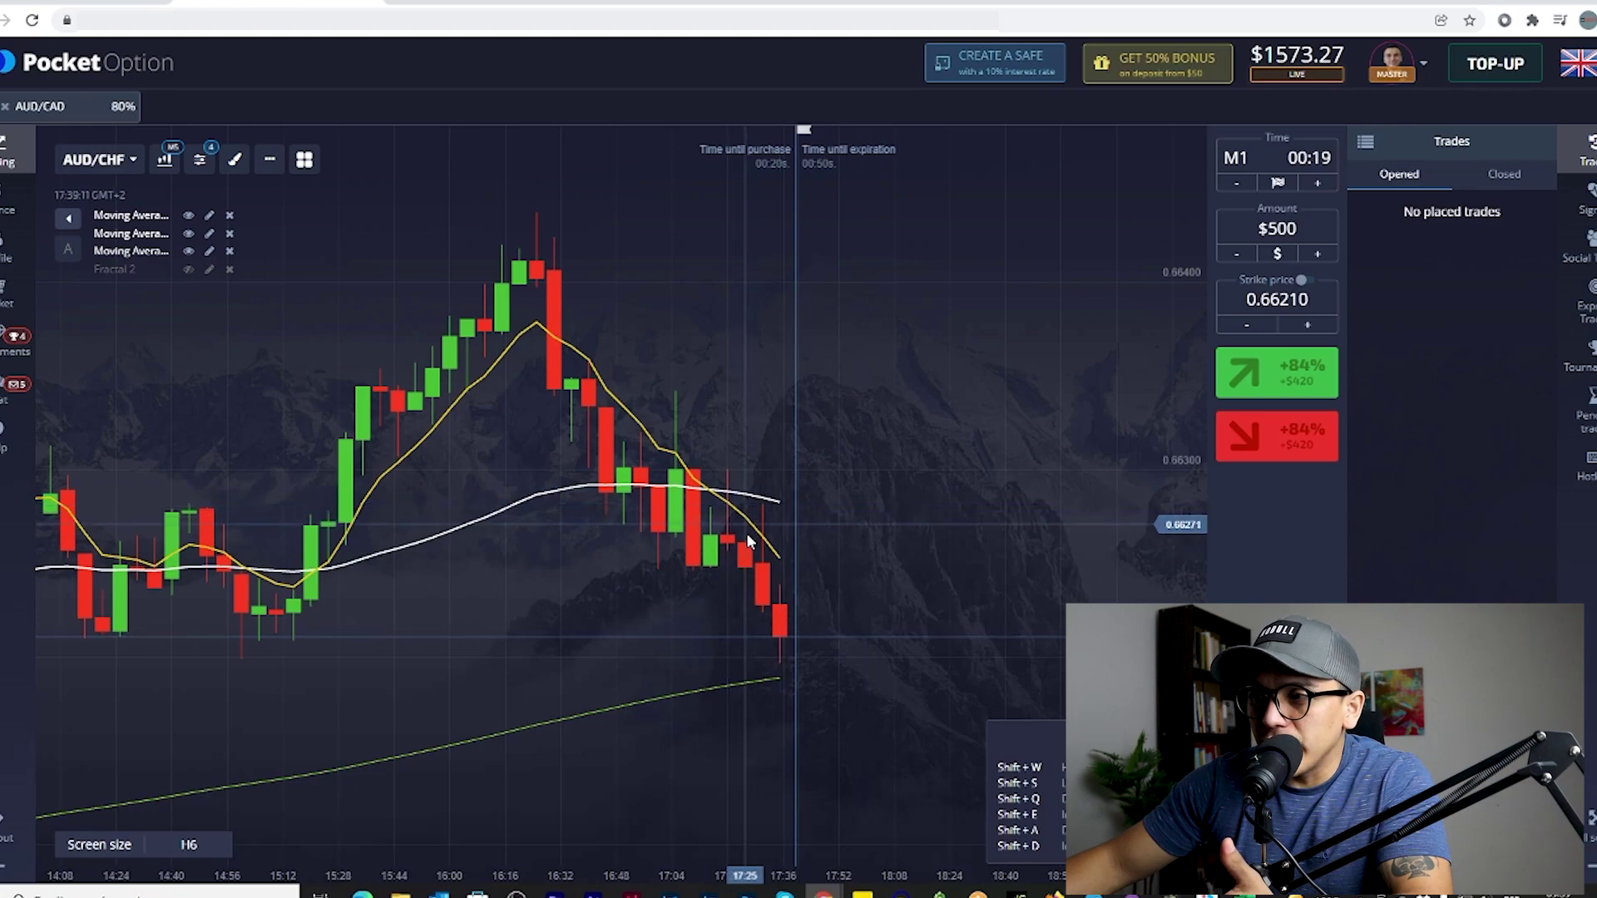
{"action": "scroll", "coordinate": [451, 521], "scroll_direction": "down", "scroll_amount": 4}
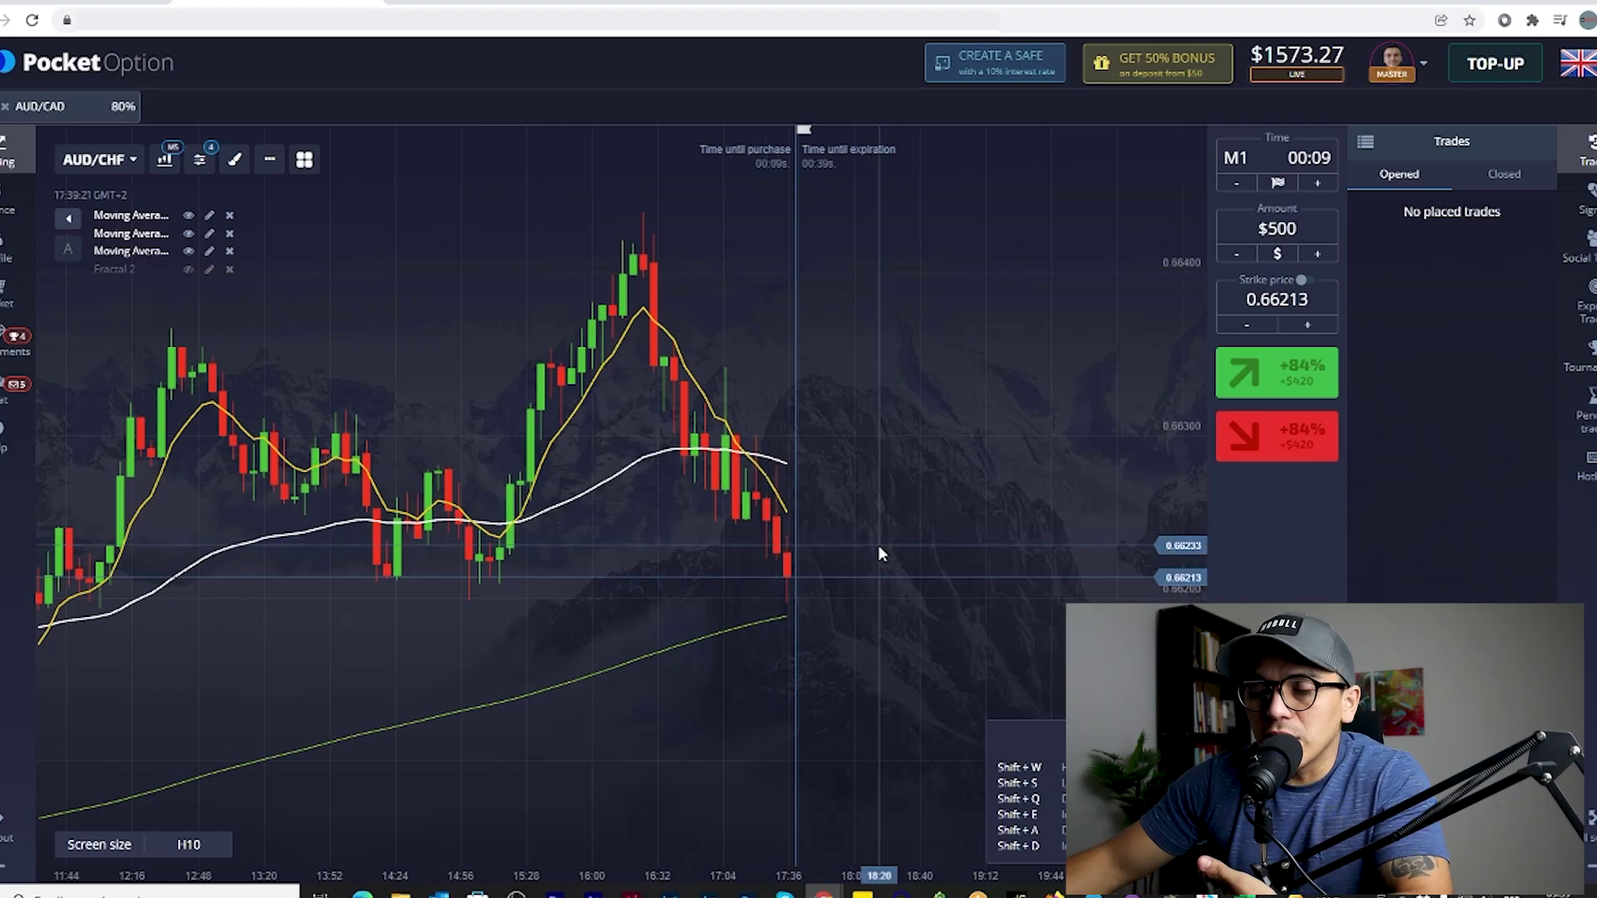
{"action": "scroll", "coordinate": [707, 543], "scroll_direction": "up", "scroll_amount": 3}
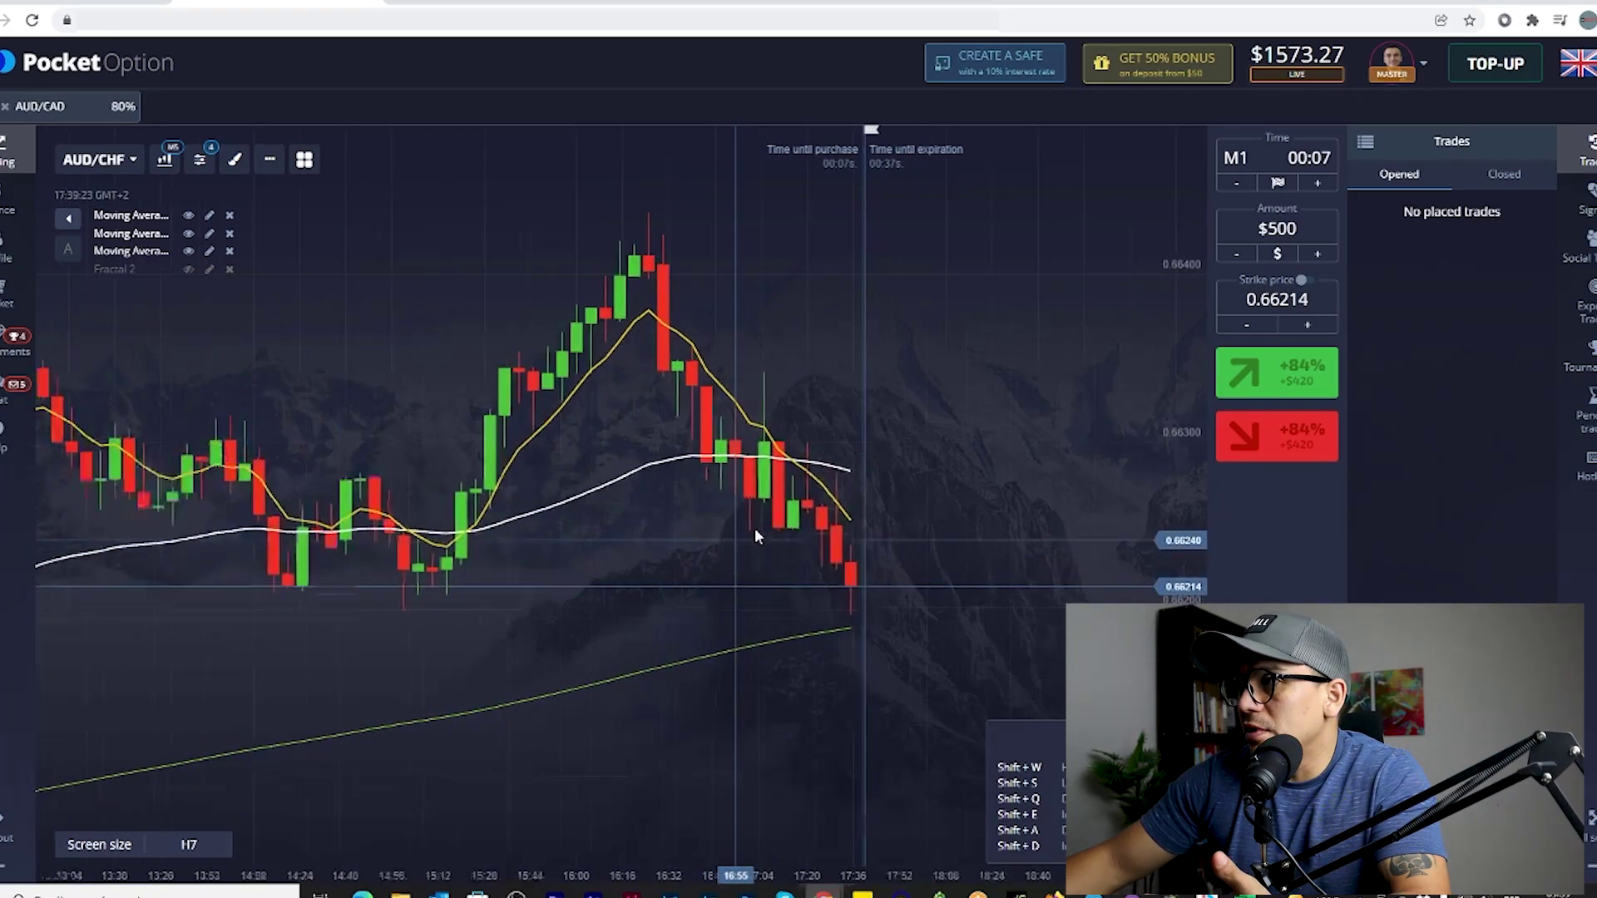
{"action": "scroll", "coordinate": [749, 499], "scroll_direction": "up", "scroll_amount": 1}
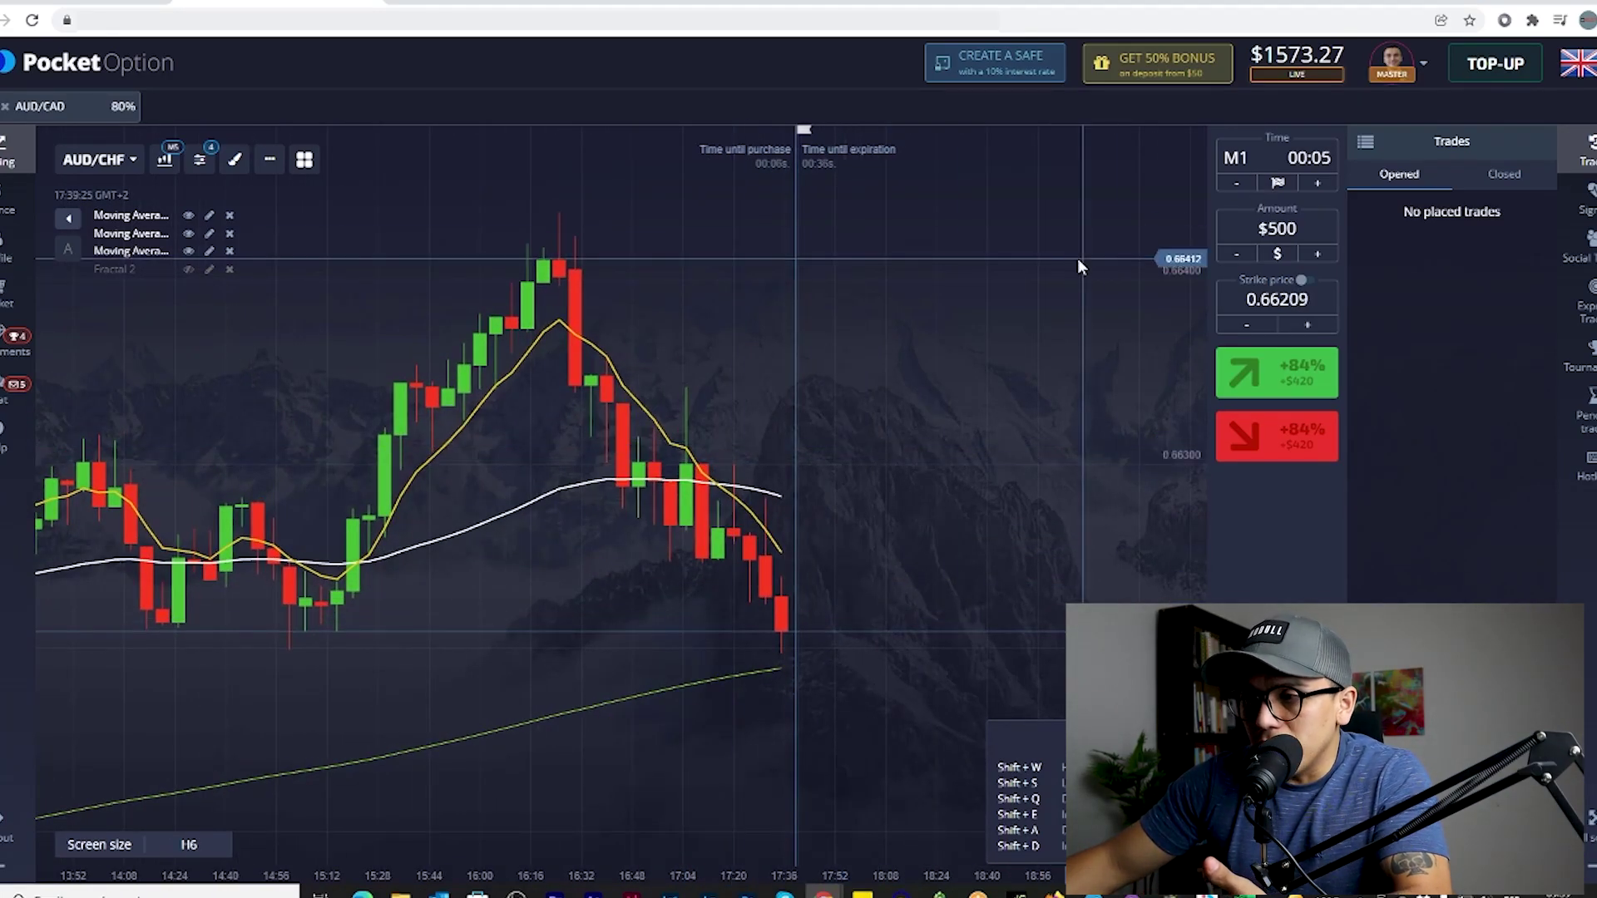
{"action": "scroll", "coordinate": [821, 446], "scroll_direction": "down", "scroll_amount": 4}
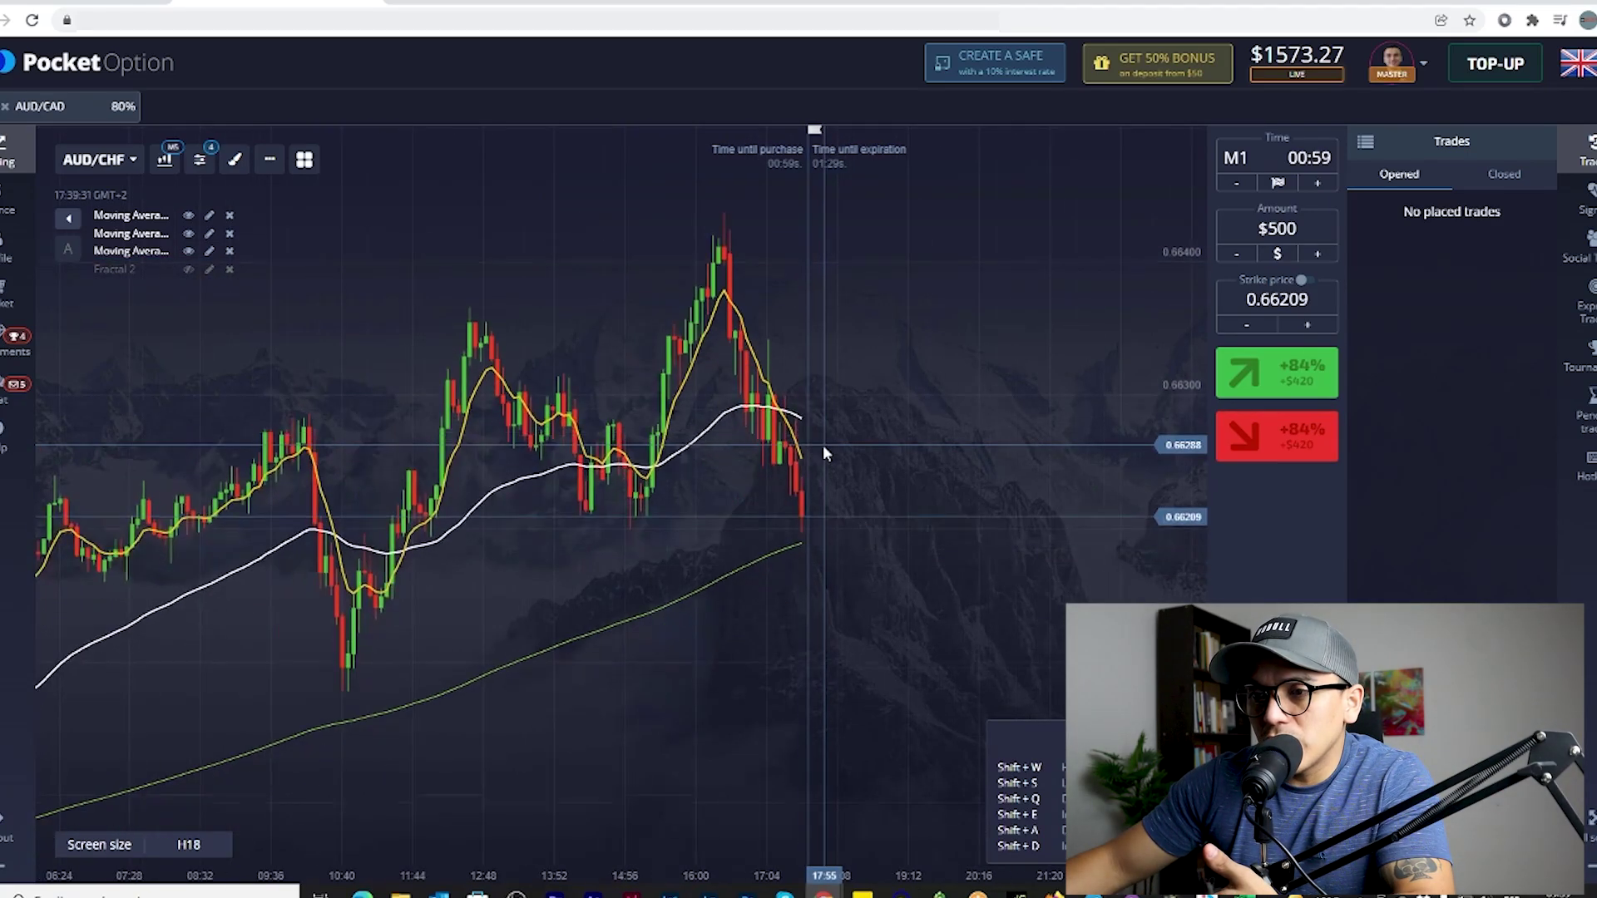
{"action": "scroll", "coordinate": [741, 357], "scroll_direction": "left", "scroll_amount": 10}
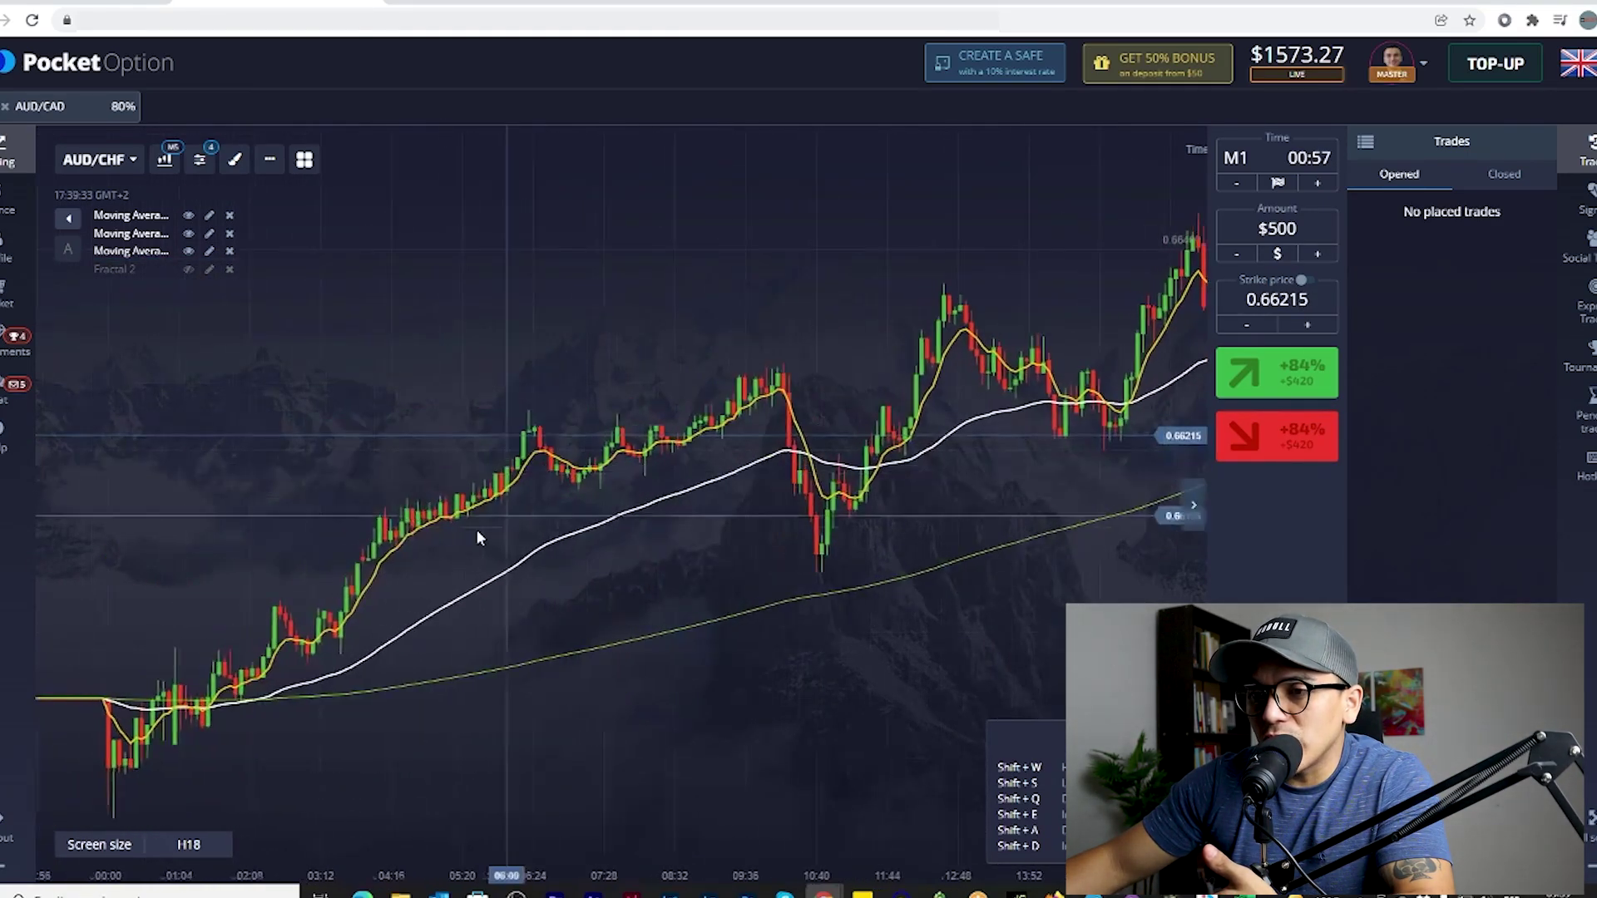
{"action": "scroll", "coordinate": [475, 529], "scroll_direction": "up", "scroll_amount": 3}
{"action": "scroll", "coordinate": [603, 278], "scroll_direction": "left", "scroll_amount": 5}
{"action": "scroll", "coordinate": [597, 595], "scroll_direction": "up", "scroll_amount": 2}
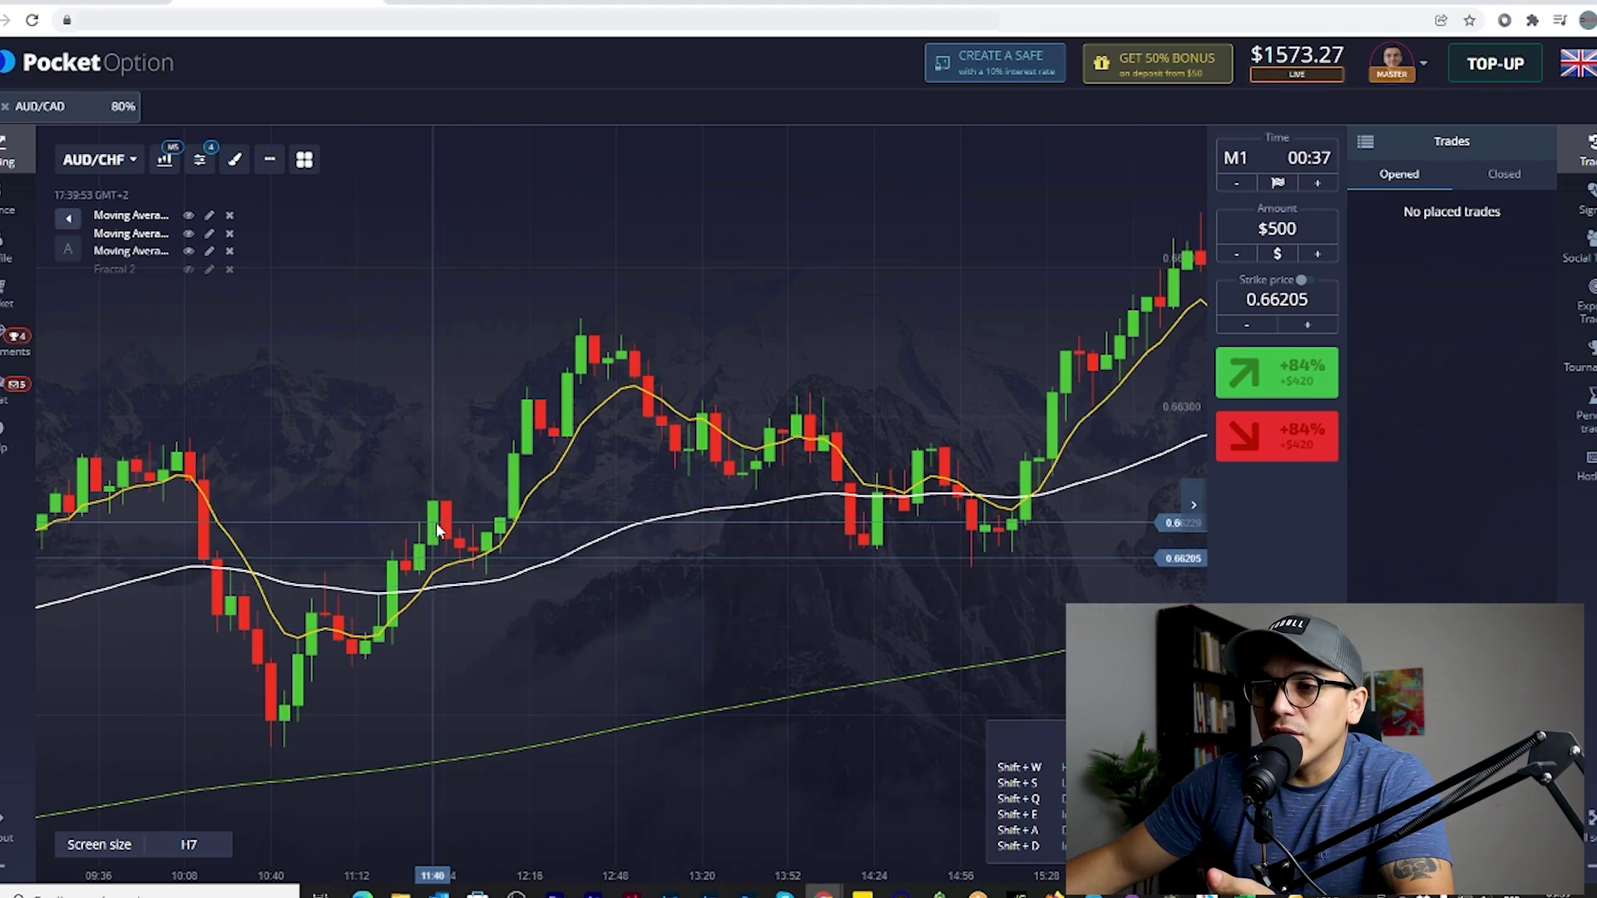
{"action": "scroll", "coordinate": [571, 716], "scroll_direction": "down", "scroll_amount": 3}
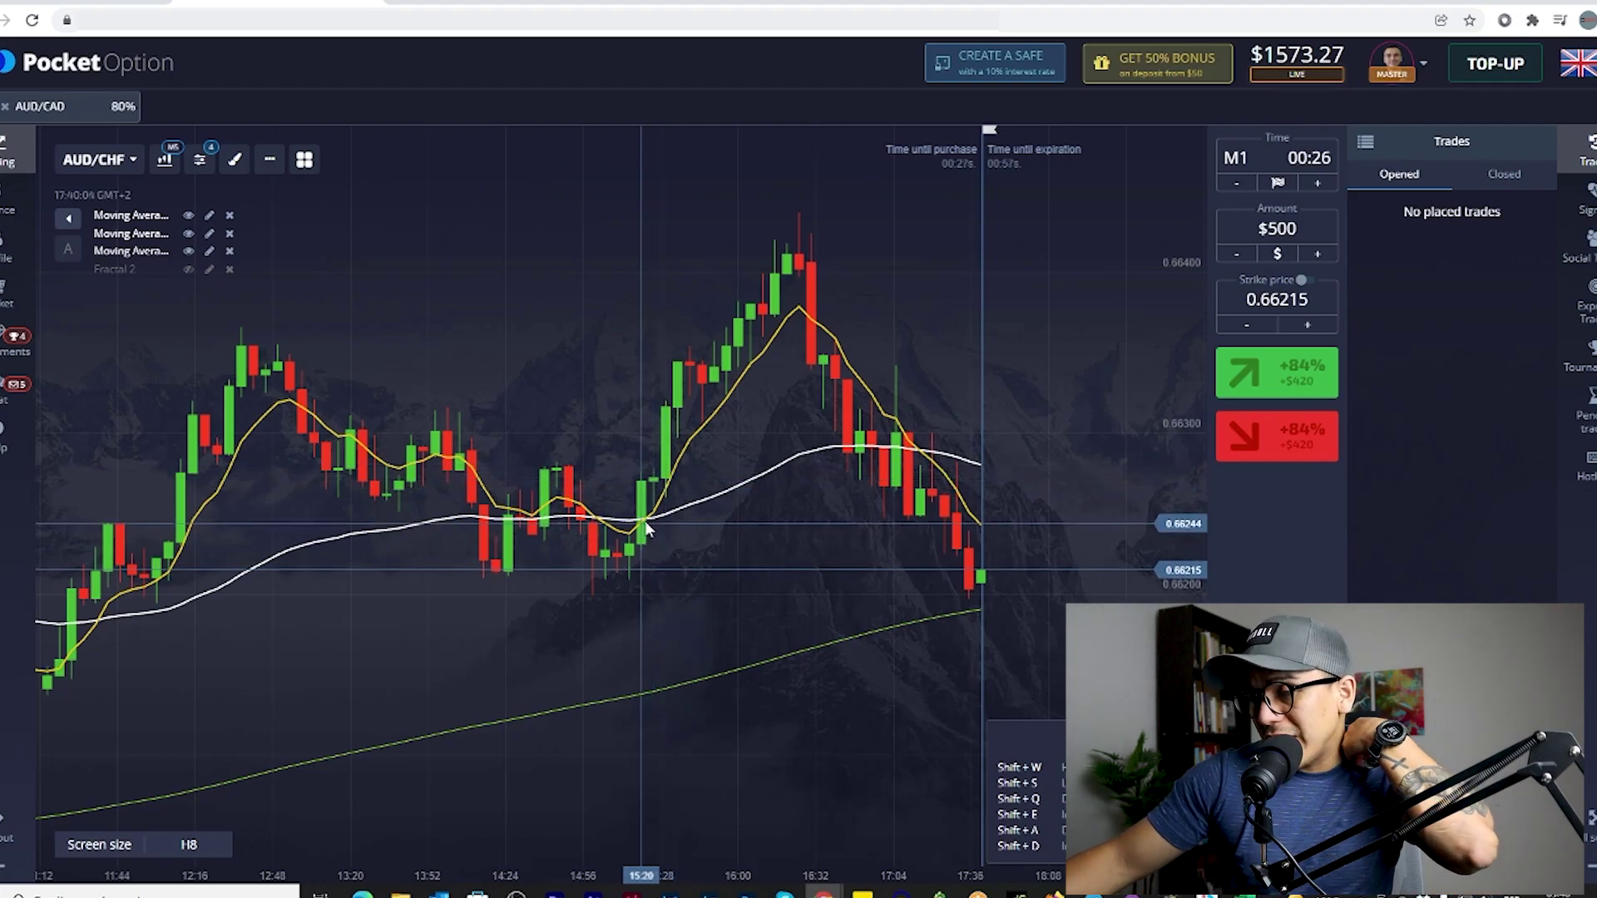
{"action": "scroll", "coordinate": [617, 582], "scroll_direction": "left", "scroll_amount": 10}
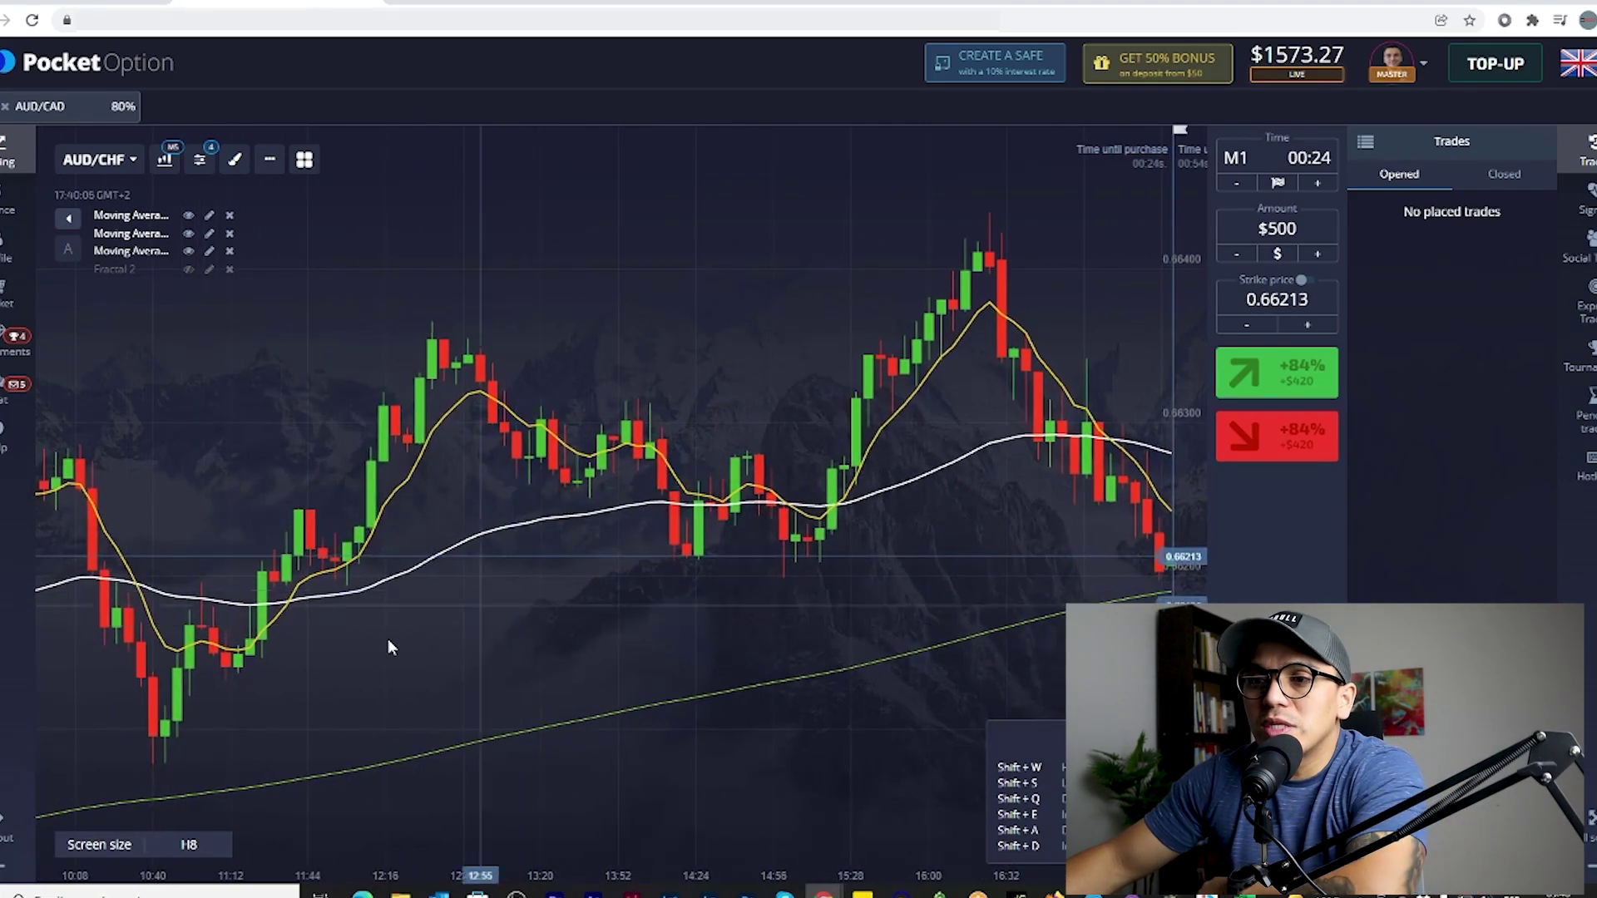
{"action": "scroll", "coordinate": [506, 582], "scroll_direction": "left", "scroll_amount": 3}
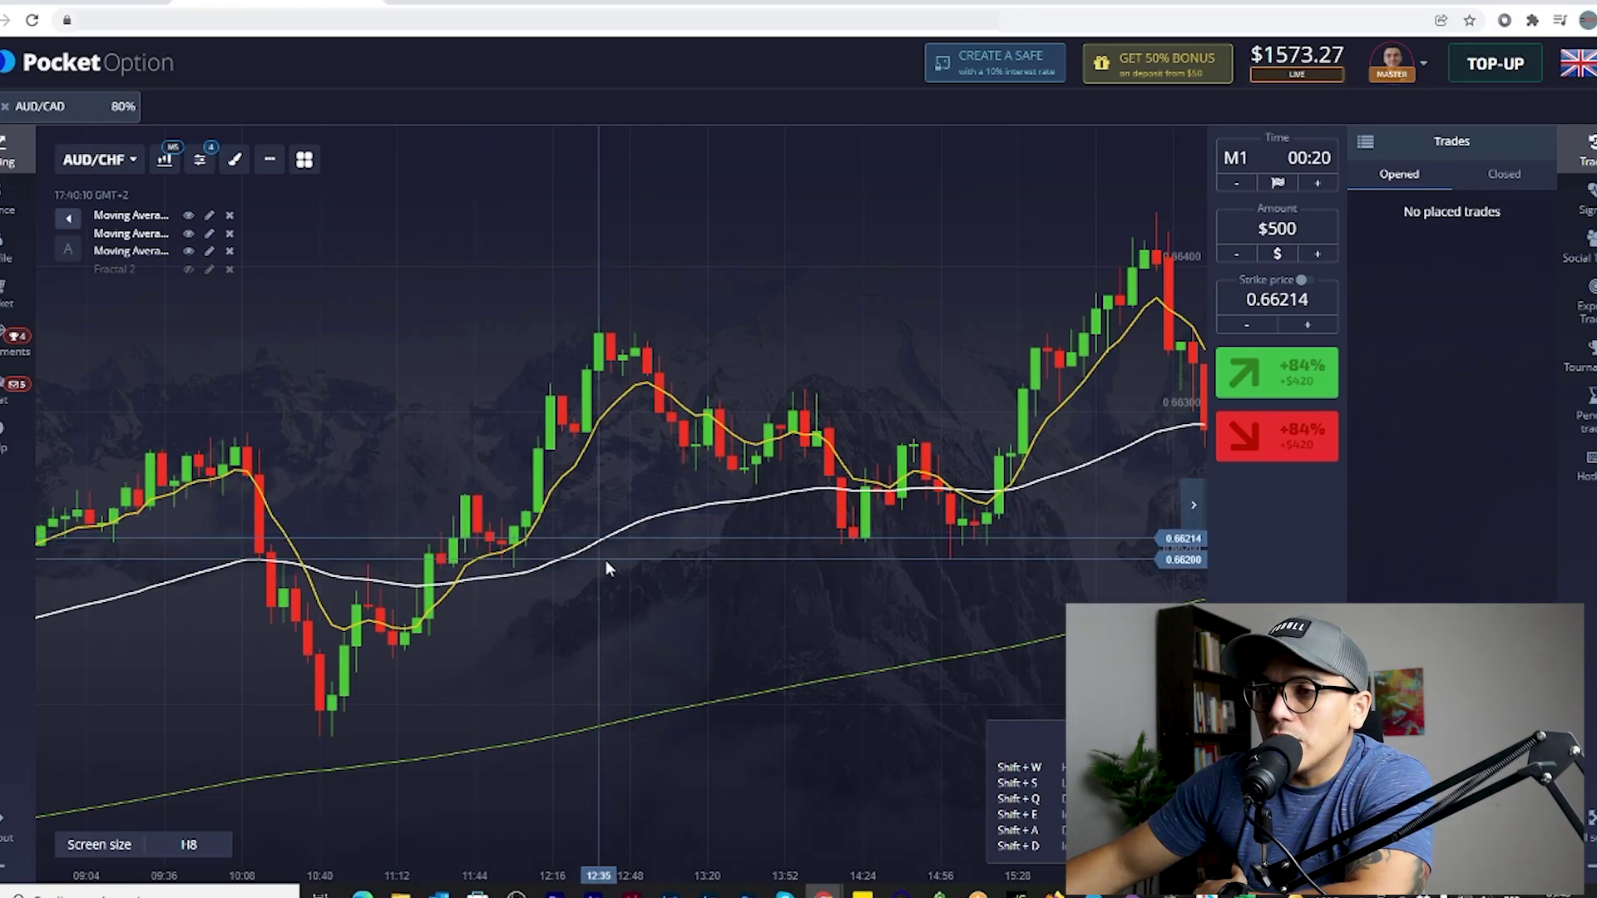
{"action": "scroll", "coordinate": [688, 582], "scroll_direction": "right", "scroll_amount": 9}
{"action": "left_click_drag", "start_coordinate": [730, 537], "coordinate": [605, 571]}
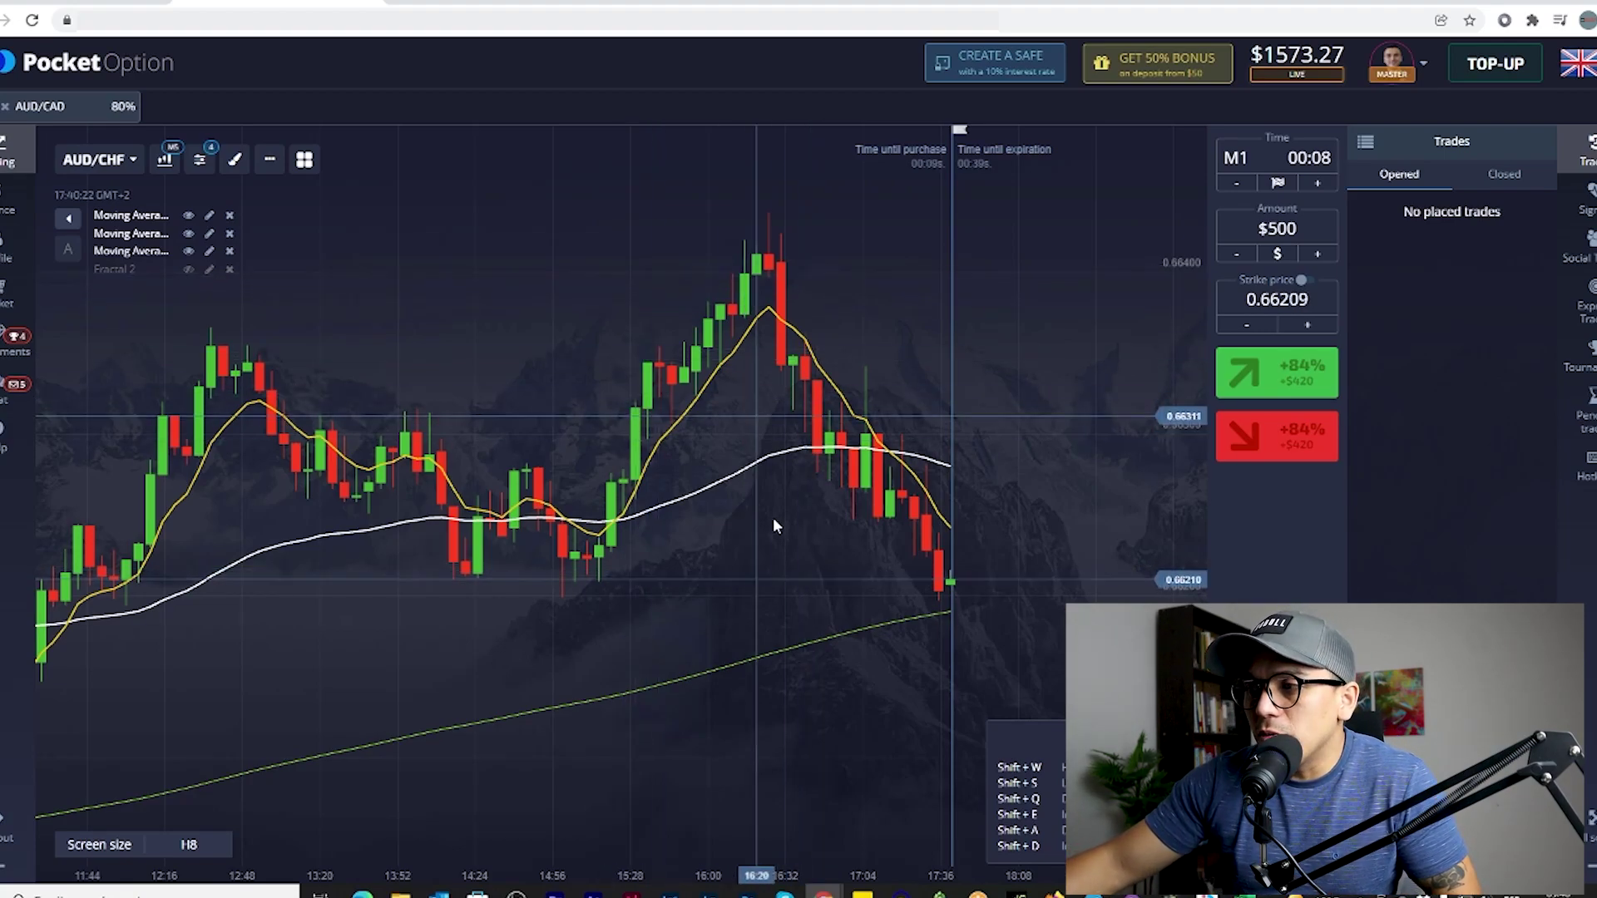
{"action": "scroll", "coordinate": [777, 476], "scroll_direction": "down", "scroll_amount": 2}
- Flip the chart through AUD/JPY, EUR/GBP, GBP/JPY and AUD/CAD
{"action": "left_click", "coordinate": [129, 166]}
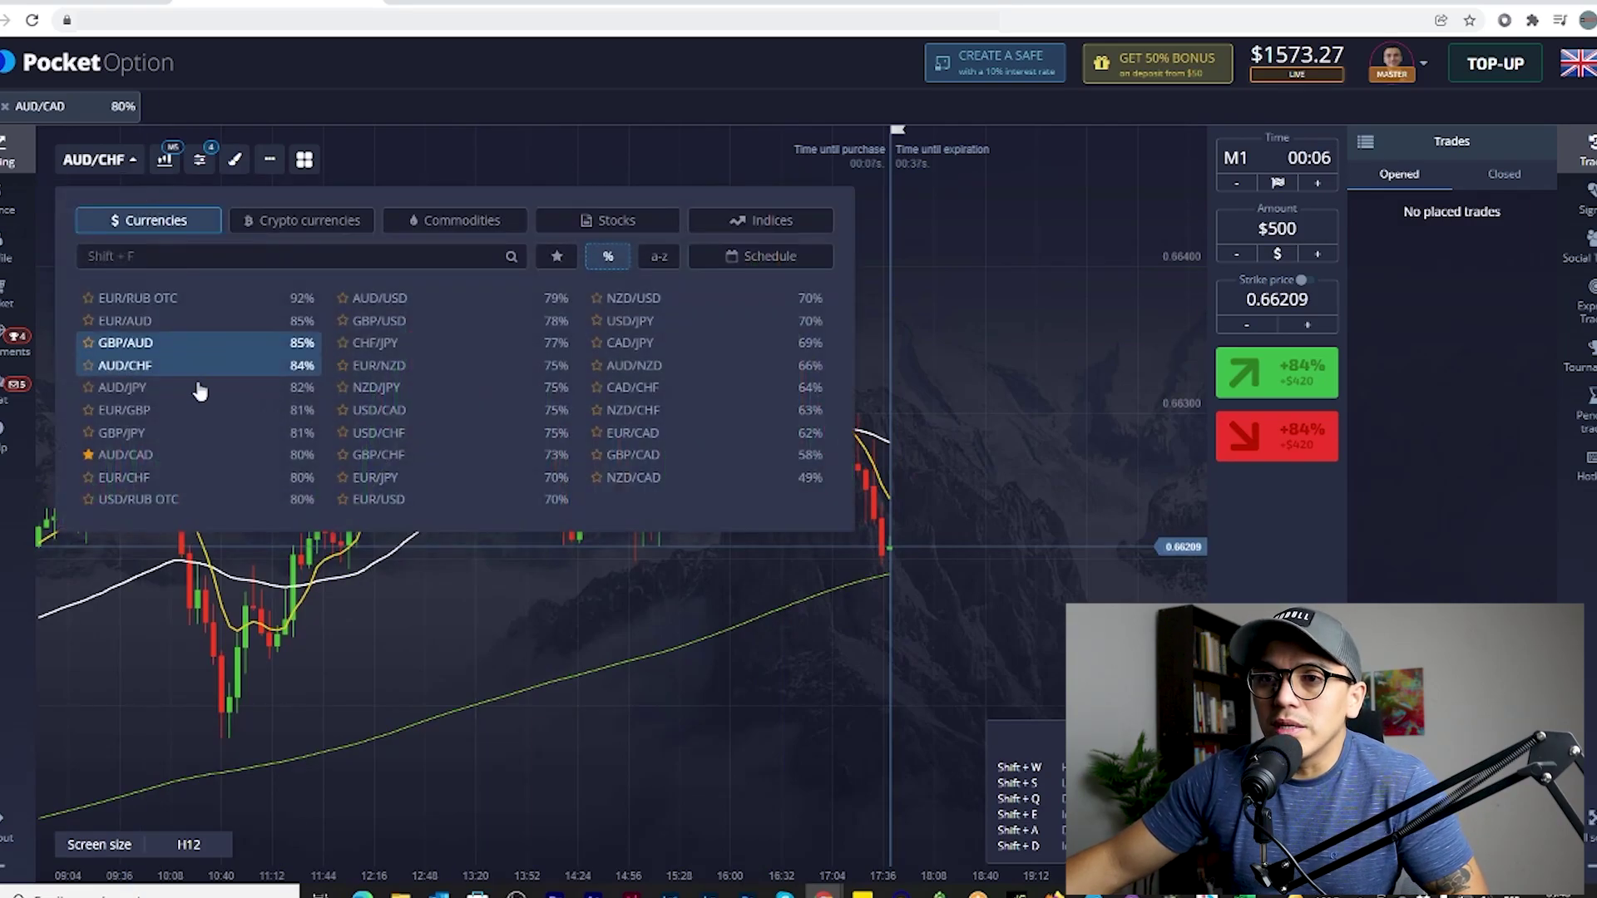
{"action": "left_click", "coordinate": [164, 381]}
{"action": "left_click", "coordinate": [967, 443]}
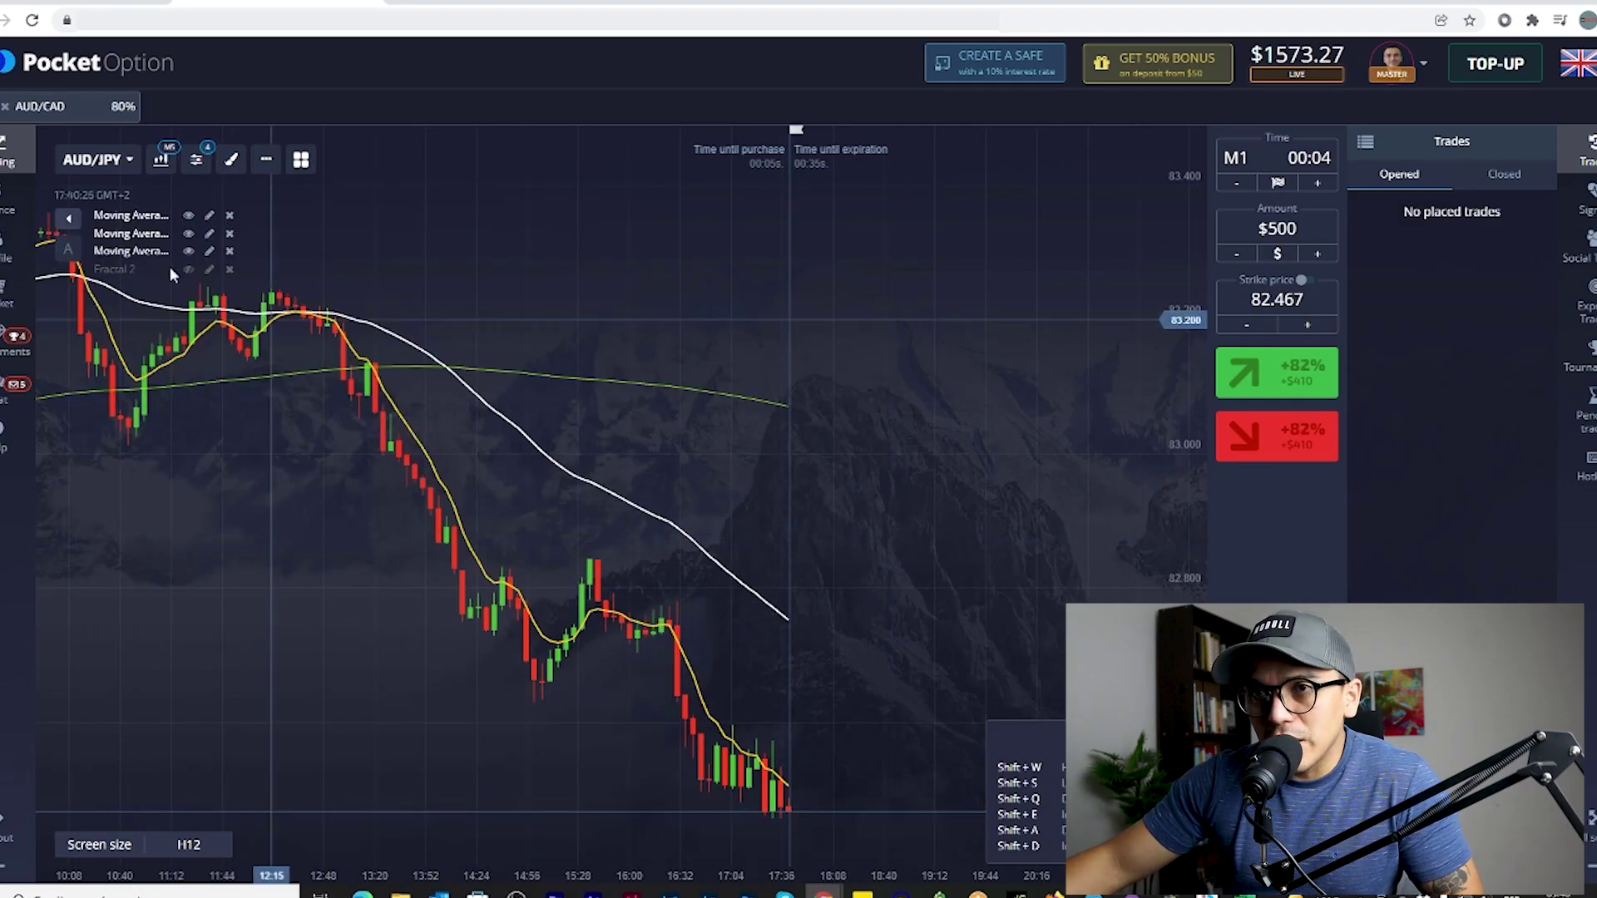
{"action": "left_click", "coordinate": [123, 175]}
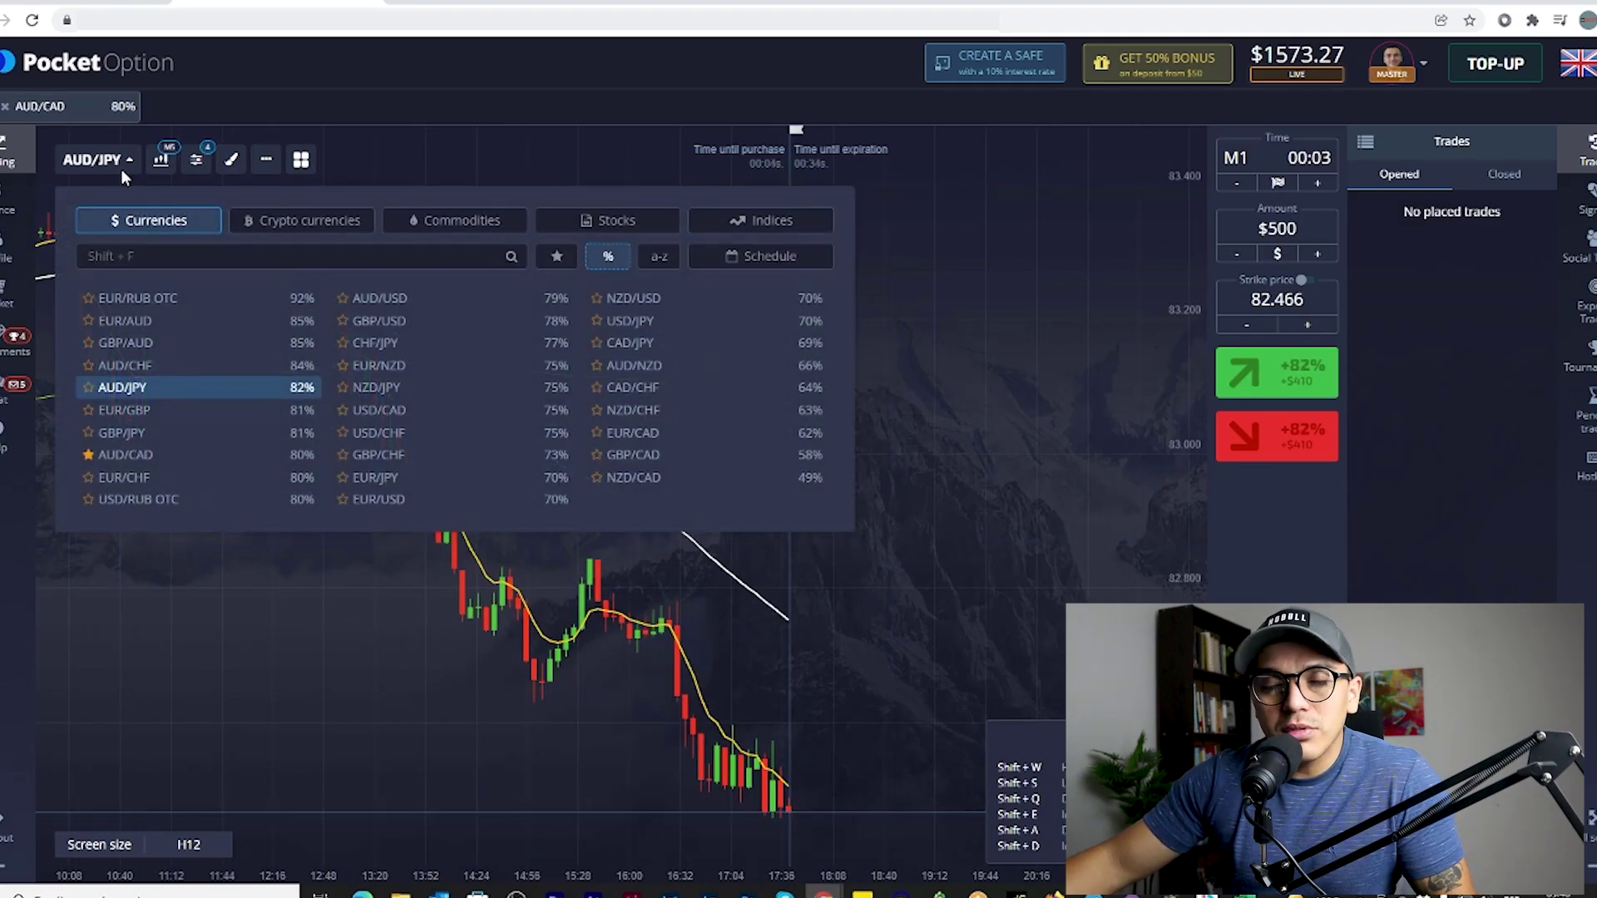
{"action": "left_click", "coordinate": [159, 413]}
{"action": "left_click", "coordinate": [865, 626]}
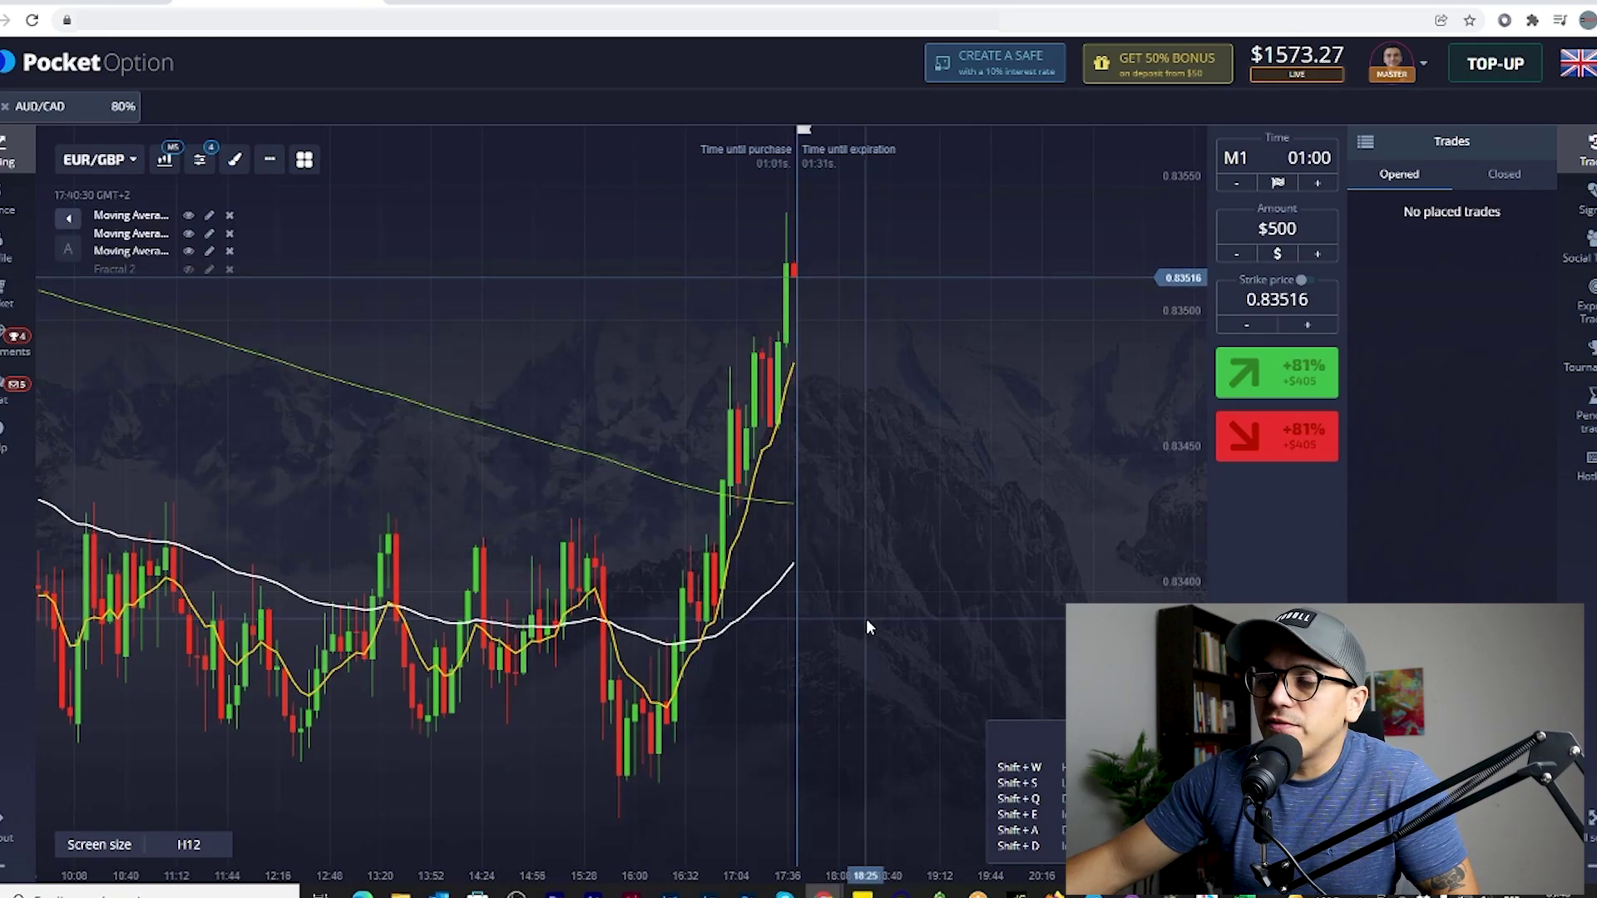
{"action": "left_click", "coordinate": [129, 163]}
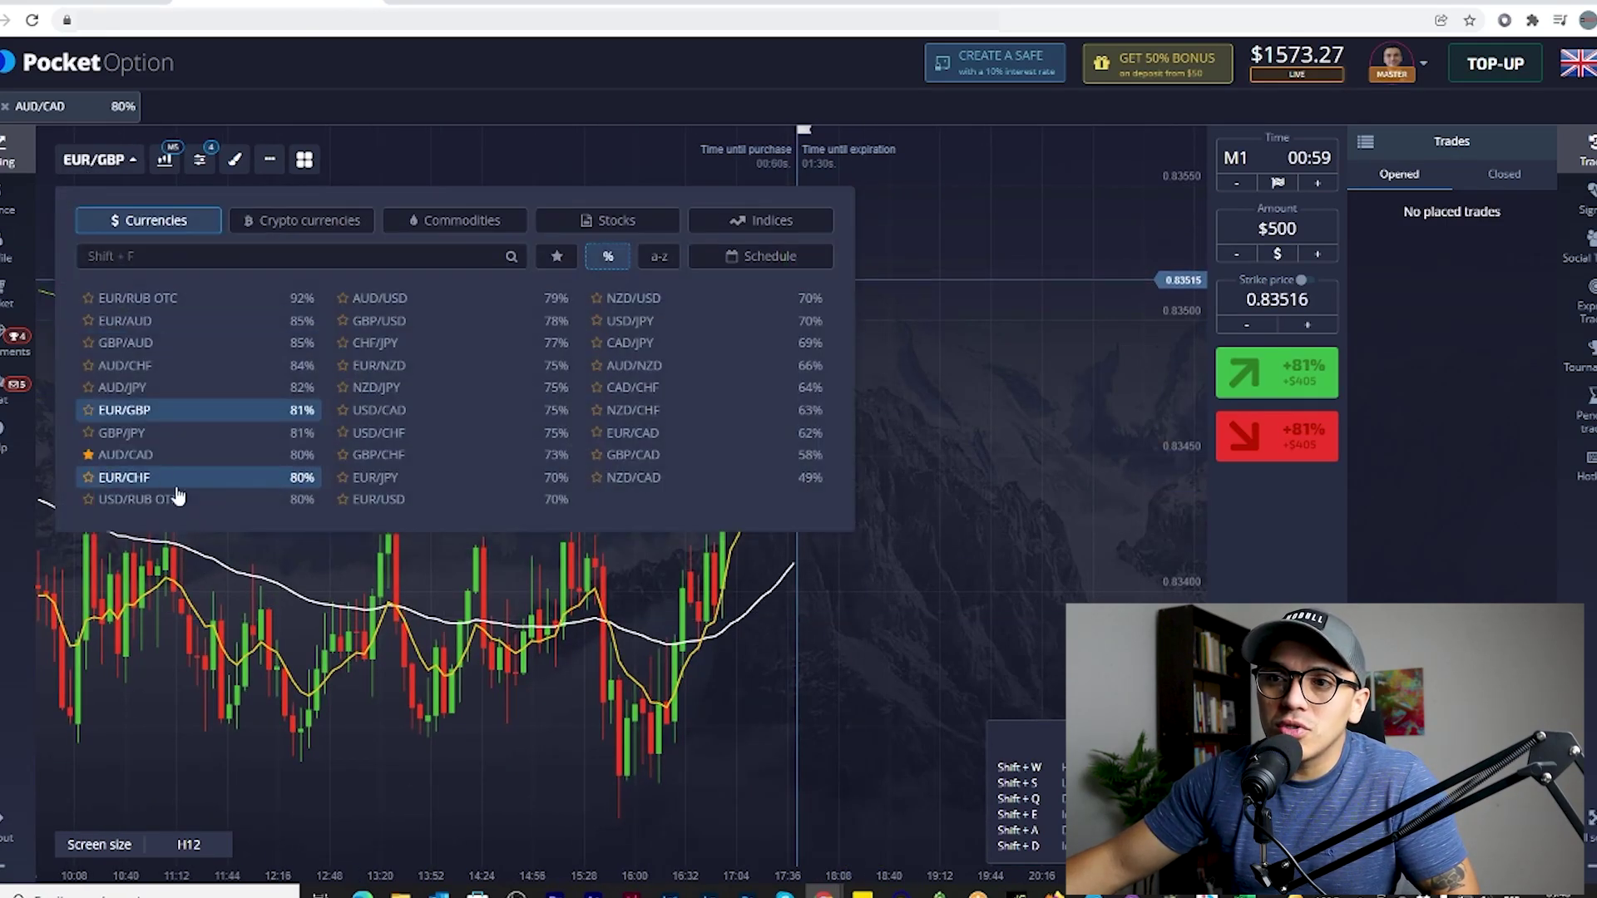
{"action": "left_click", "coordinate": [138, 437]}
{"action": "left_click", "coordinate": [894, 548]}
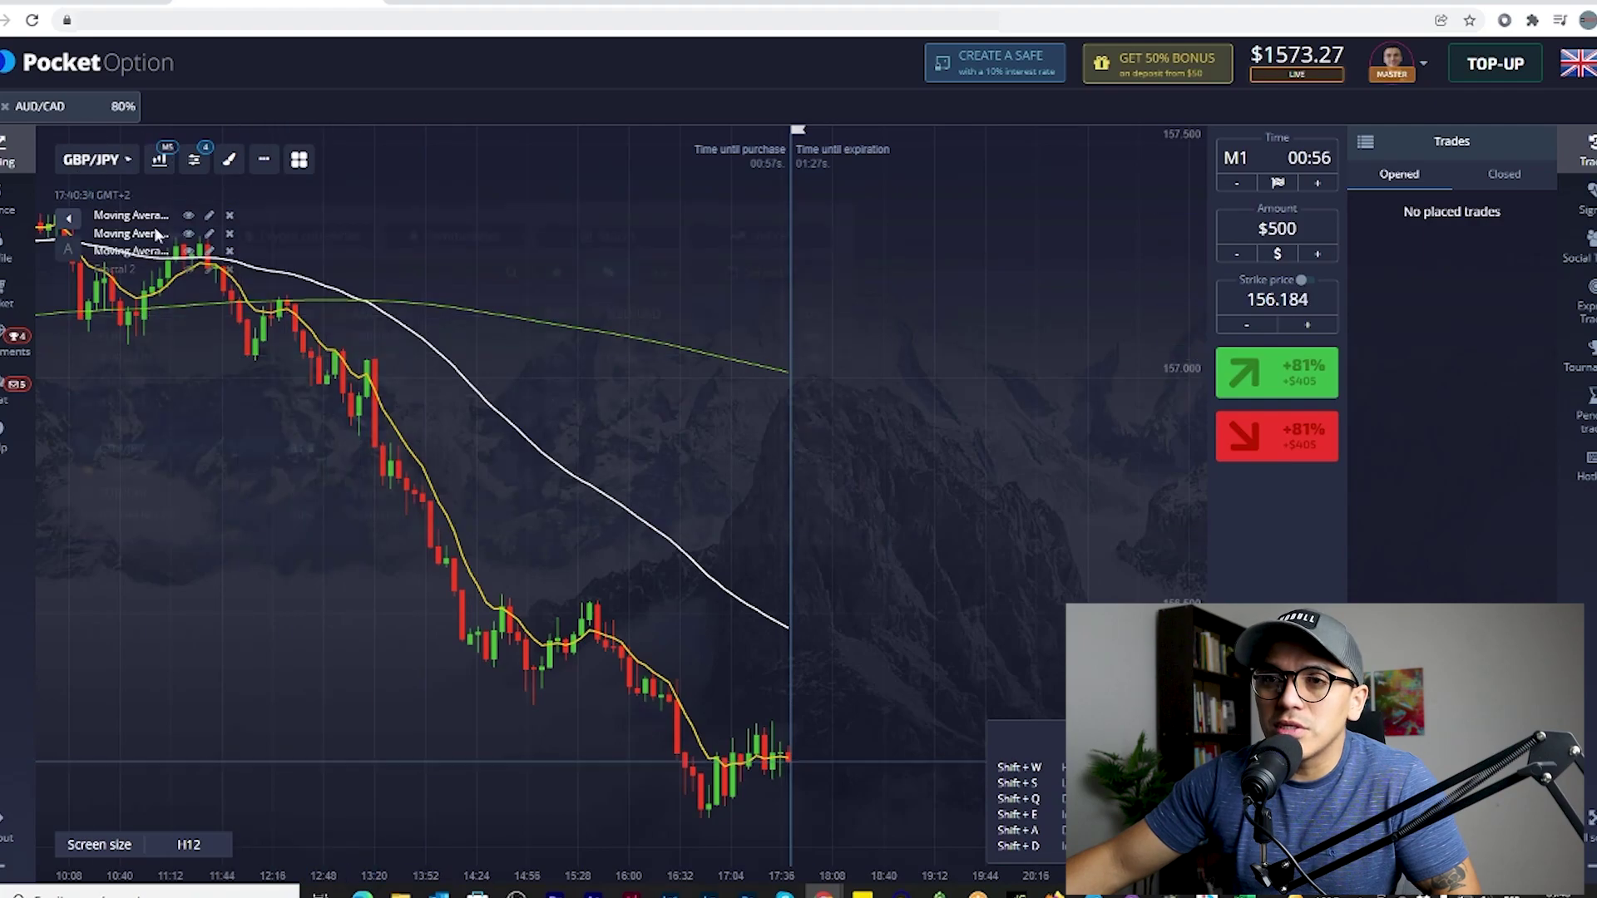
{"action": "left_click", "coordinate": [127, 160]}
{"action": "left_click", "coordinate": [192, 454]}
{"action": "left_click", "coordinate": [554, 665]}
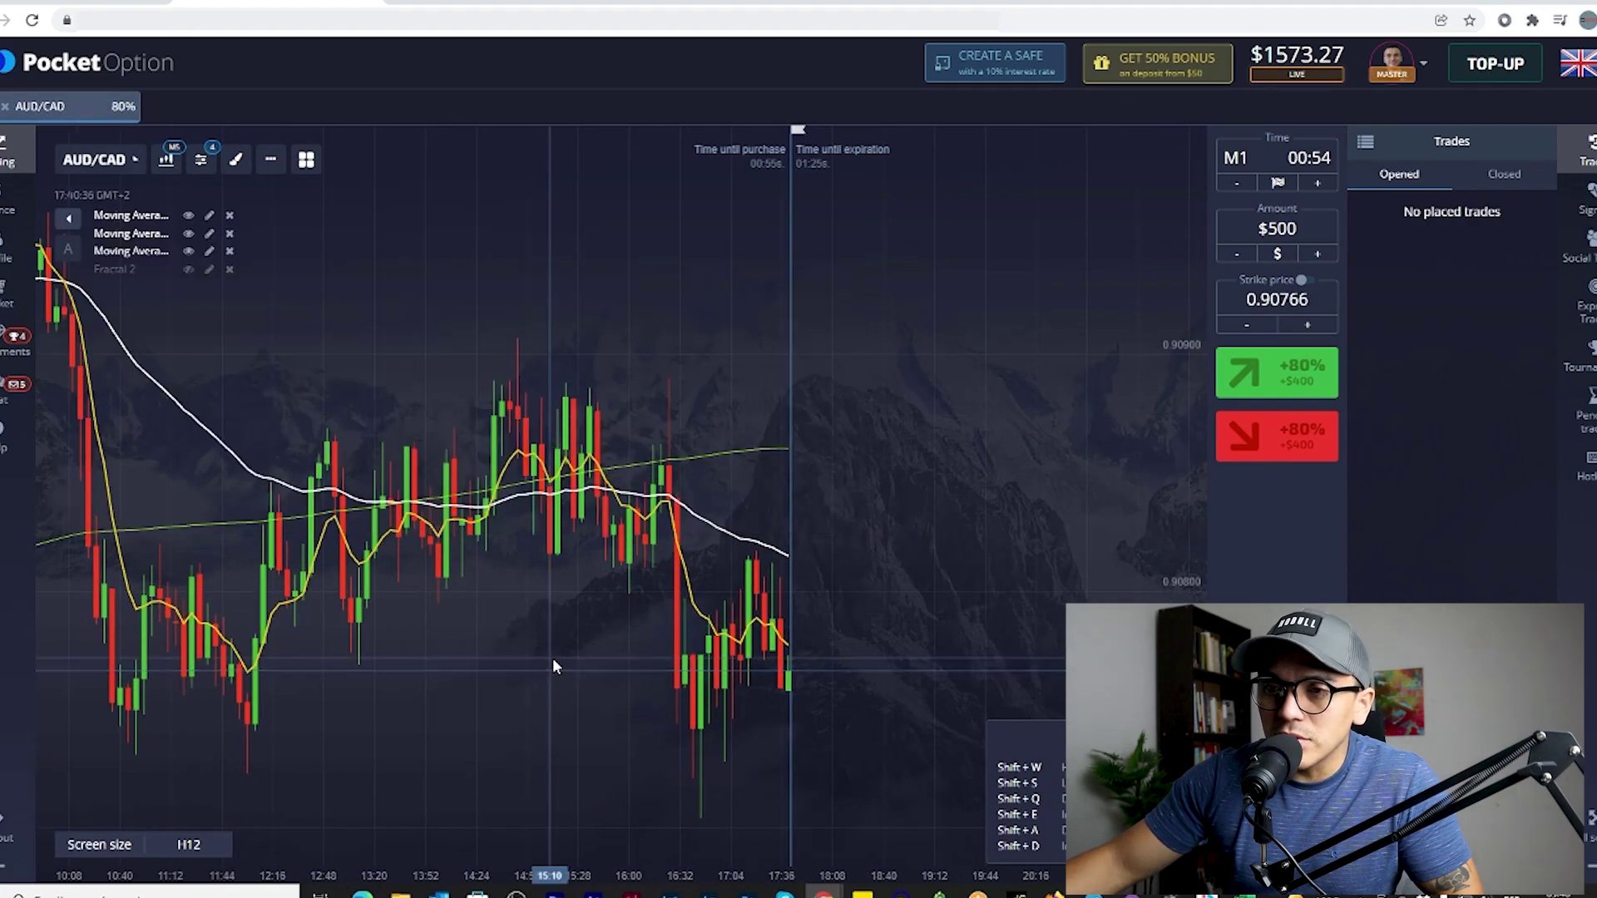
- View EUR/CHF, then AUD/USD, and settle on the GBP/USD chart
{"action": "left_click", "coordinate": [108, 160]}
{"action": "left_click", "coordinate": [125, 470]}
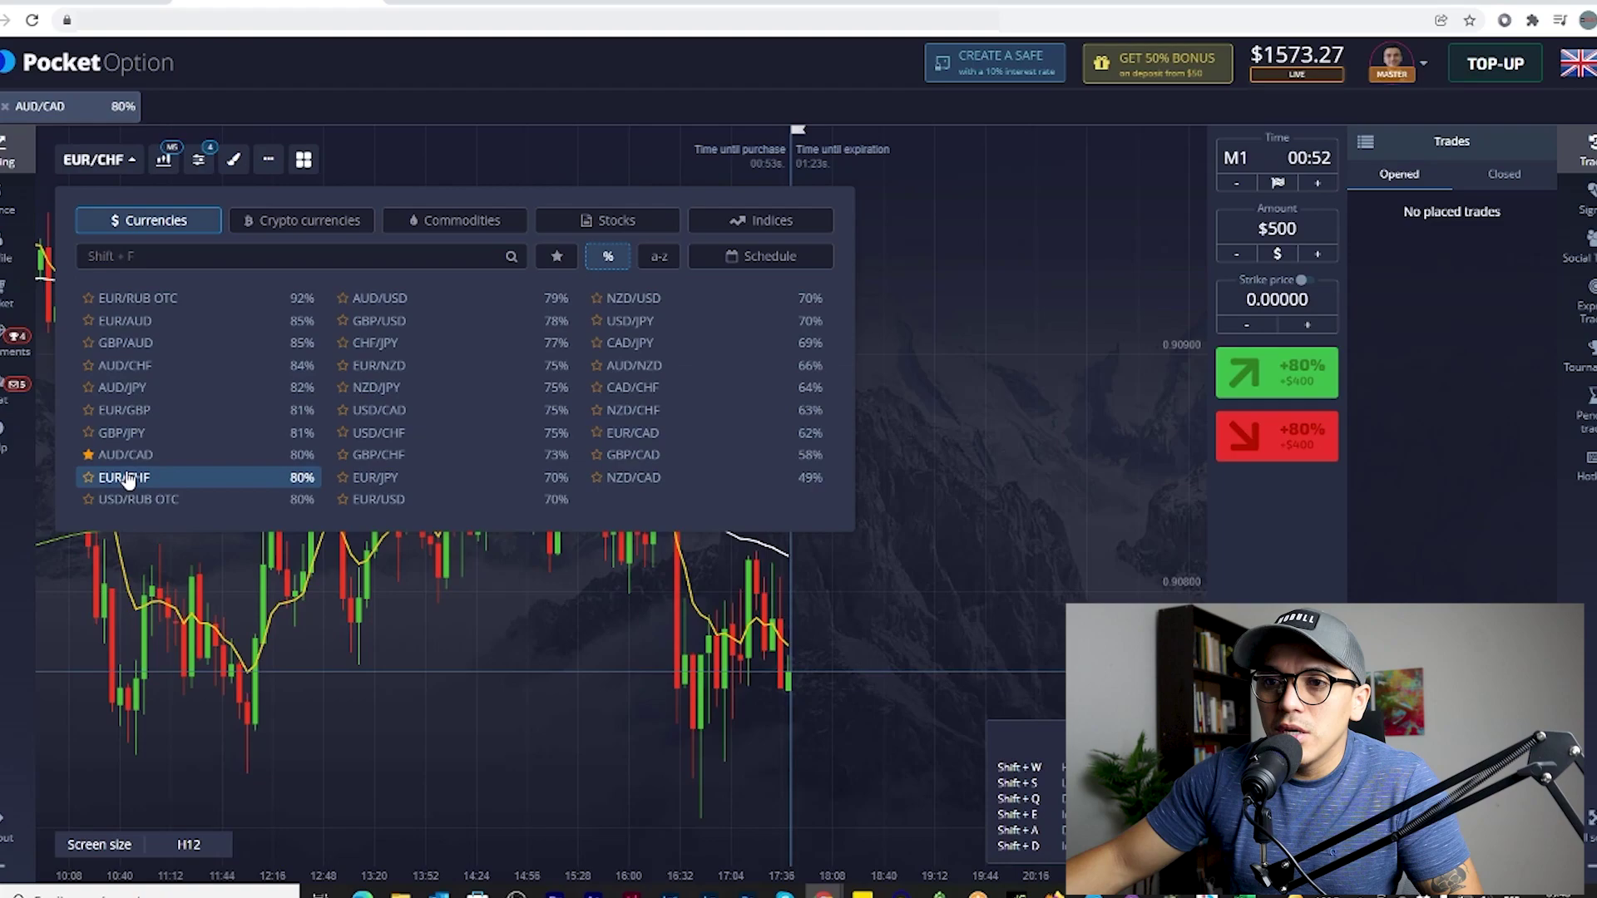
{"action": "left_click", "coordinate": [733, 622]}
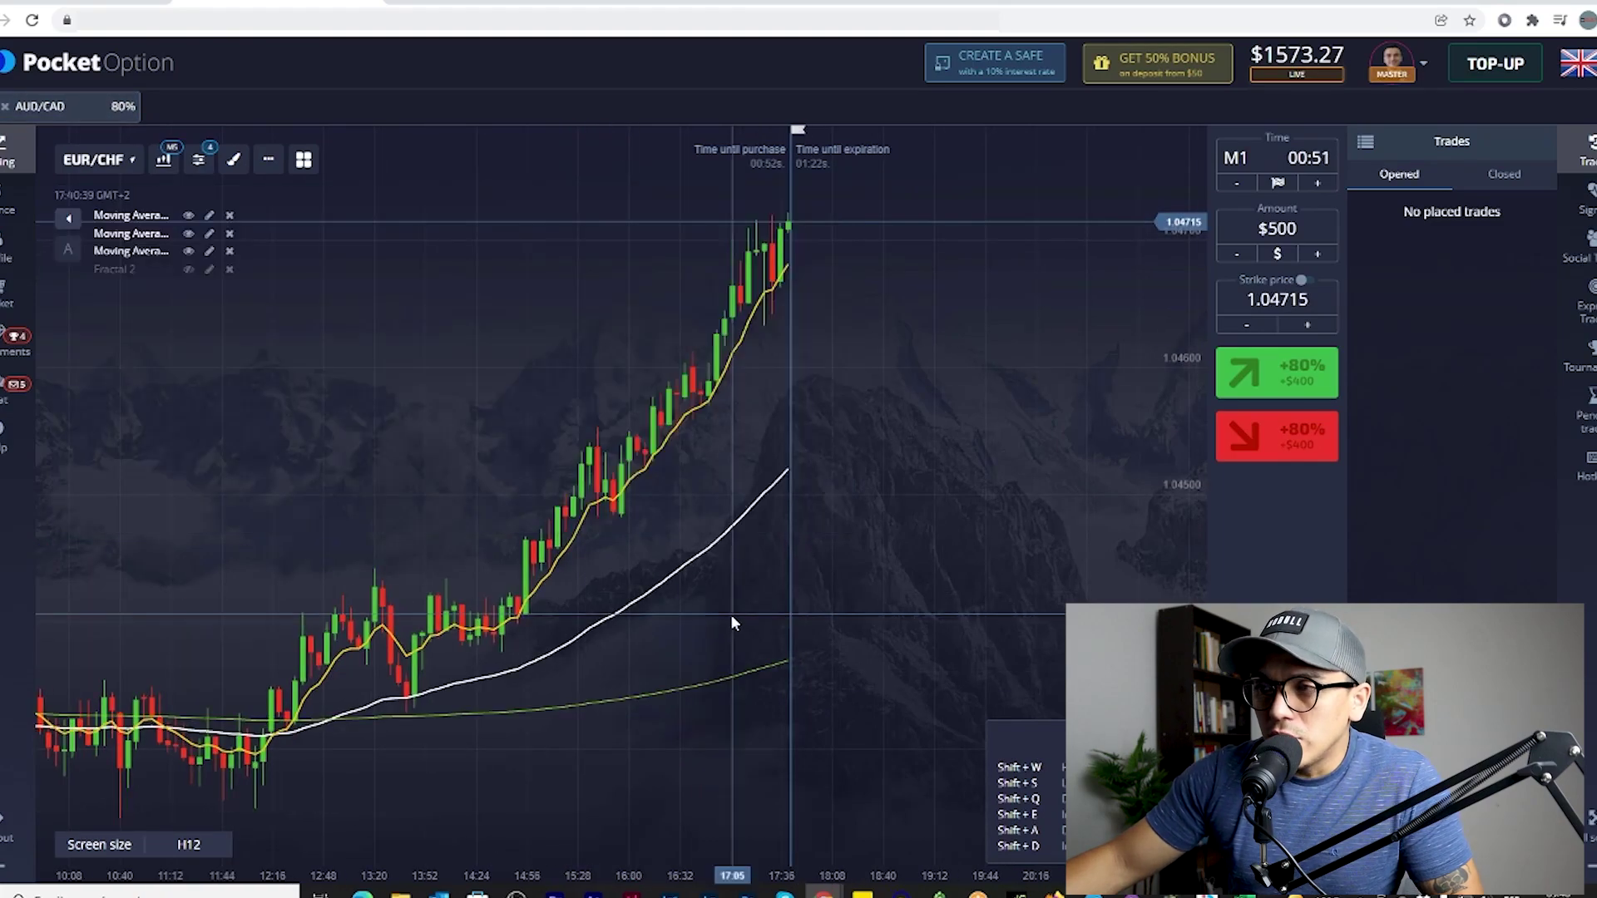
{"action": "left_click", "coordinate": [101, 160]}
{"action": "left_click", "coordinate": [395, 300]}
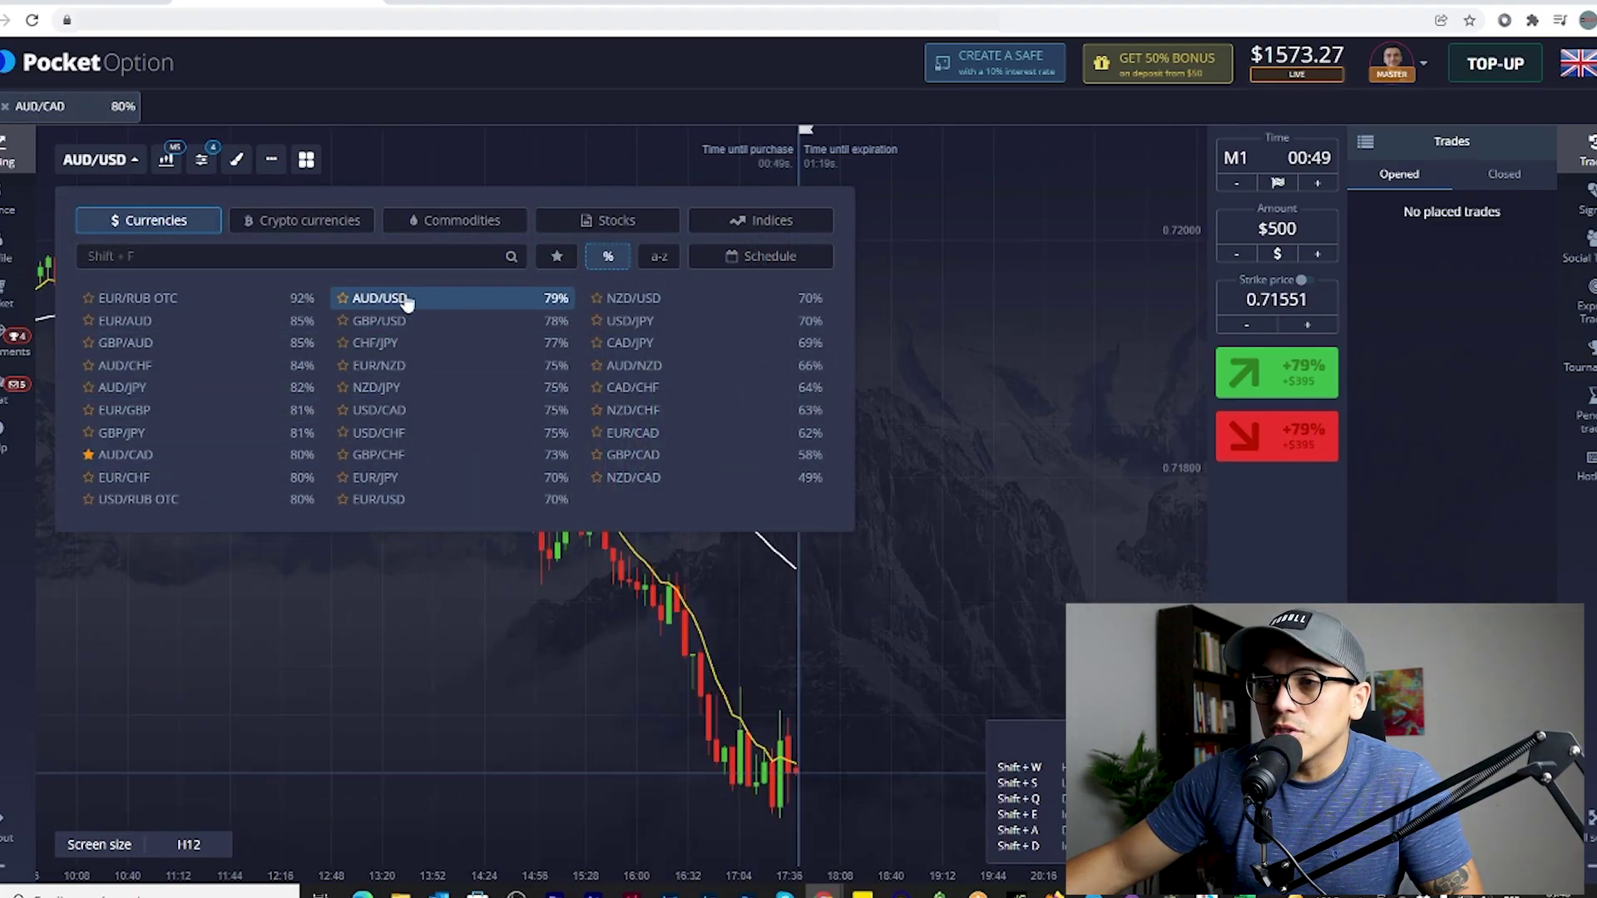
{"action": "left_click", "coordinate": [1080, 499]}
{"action": "left_click", "coordinate": [131, 159]}
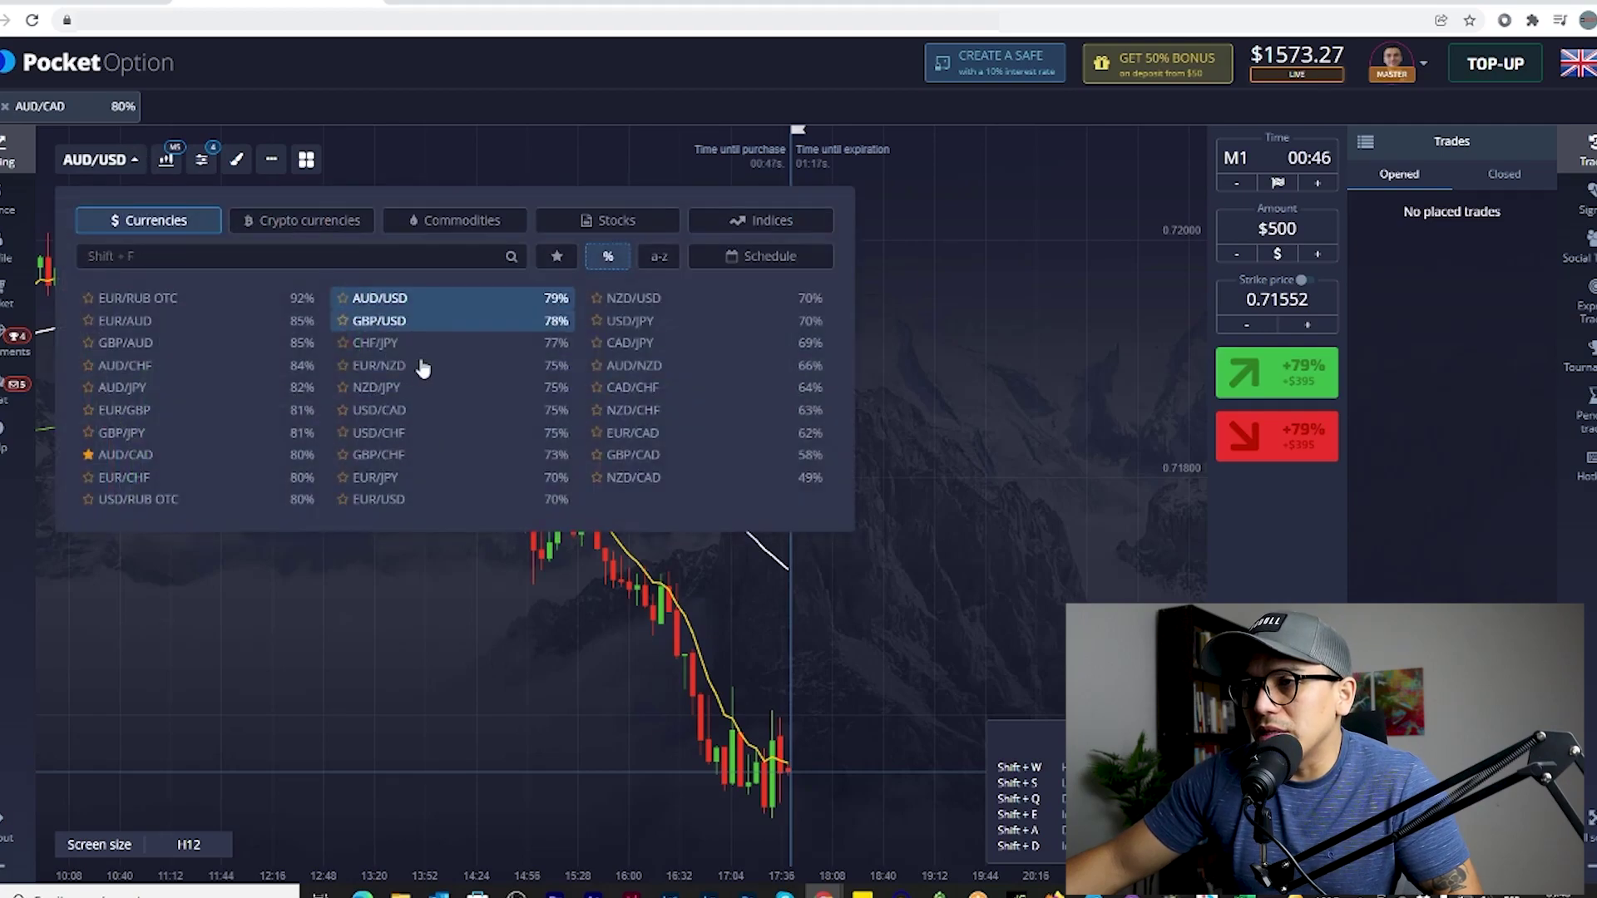
{"action": "left_click", "coordinate": [403, 321]}
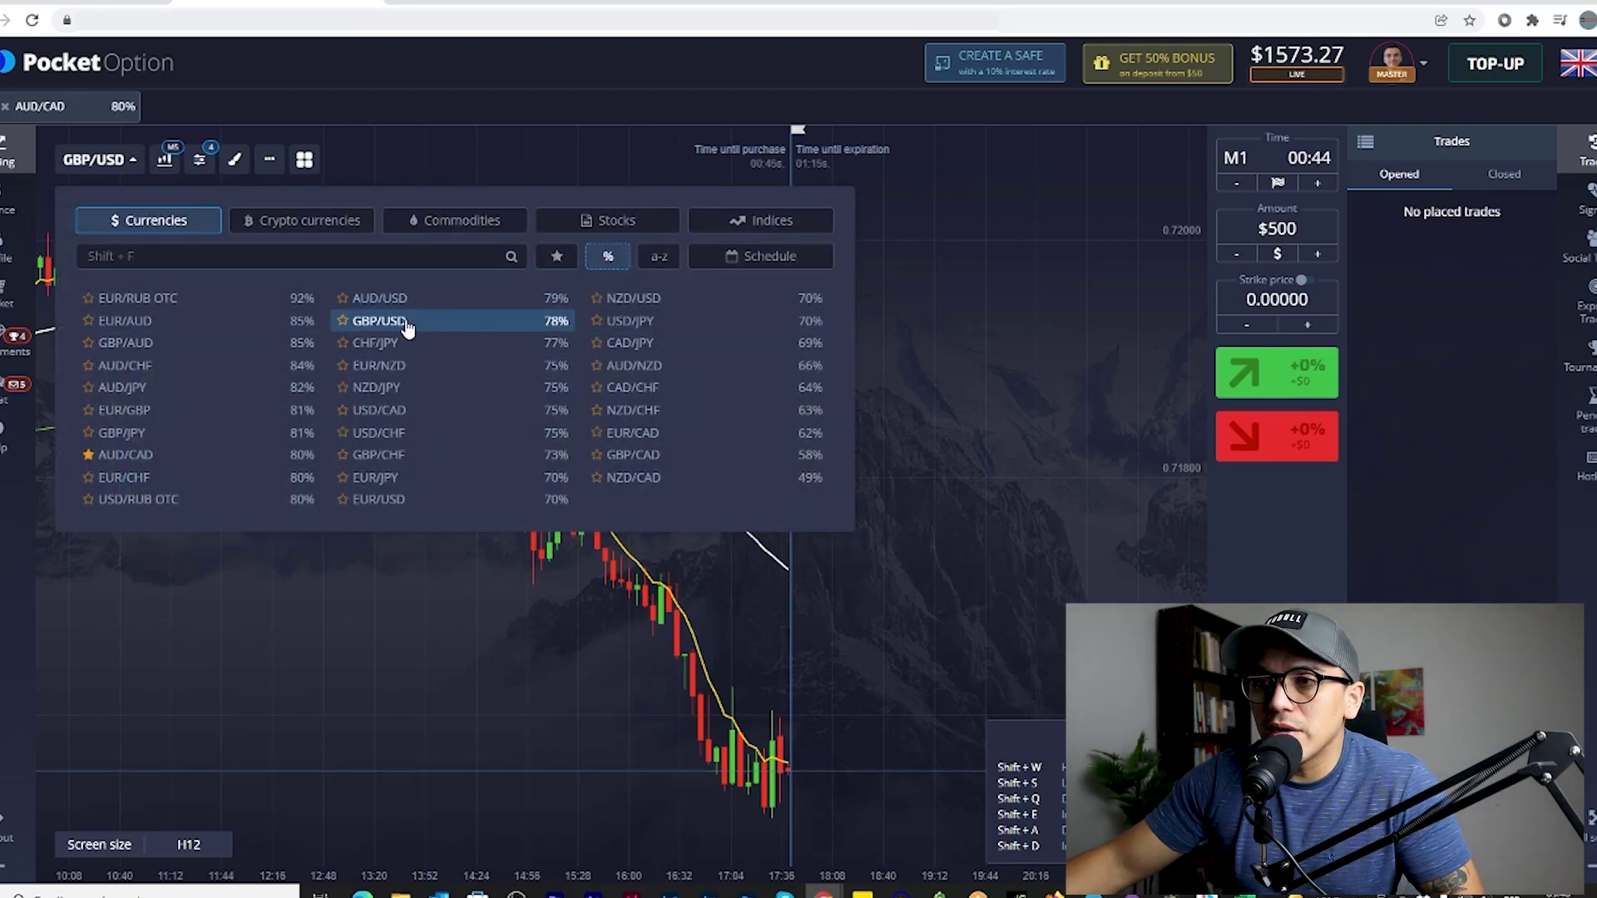
{"action": "left_click", "coordinate": [963, 427]}
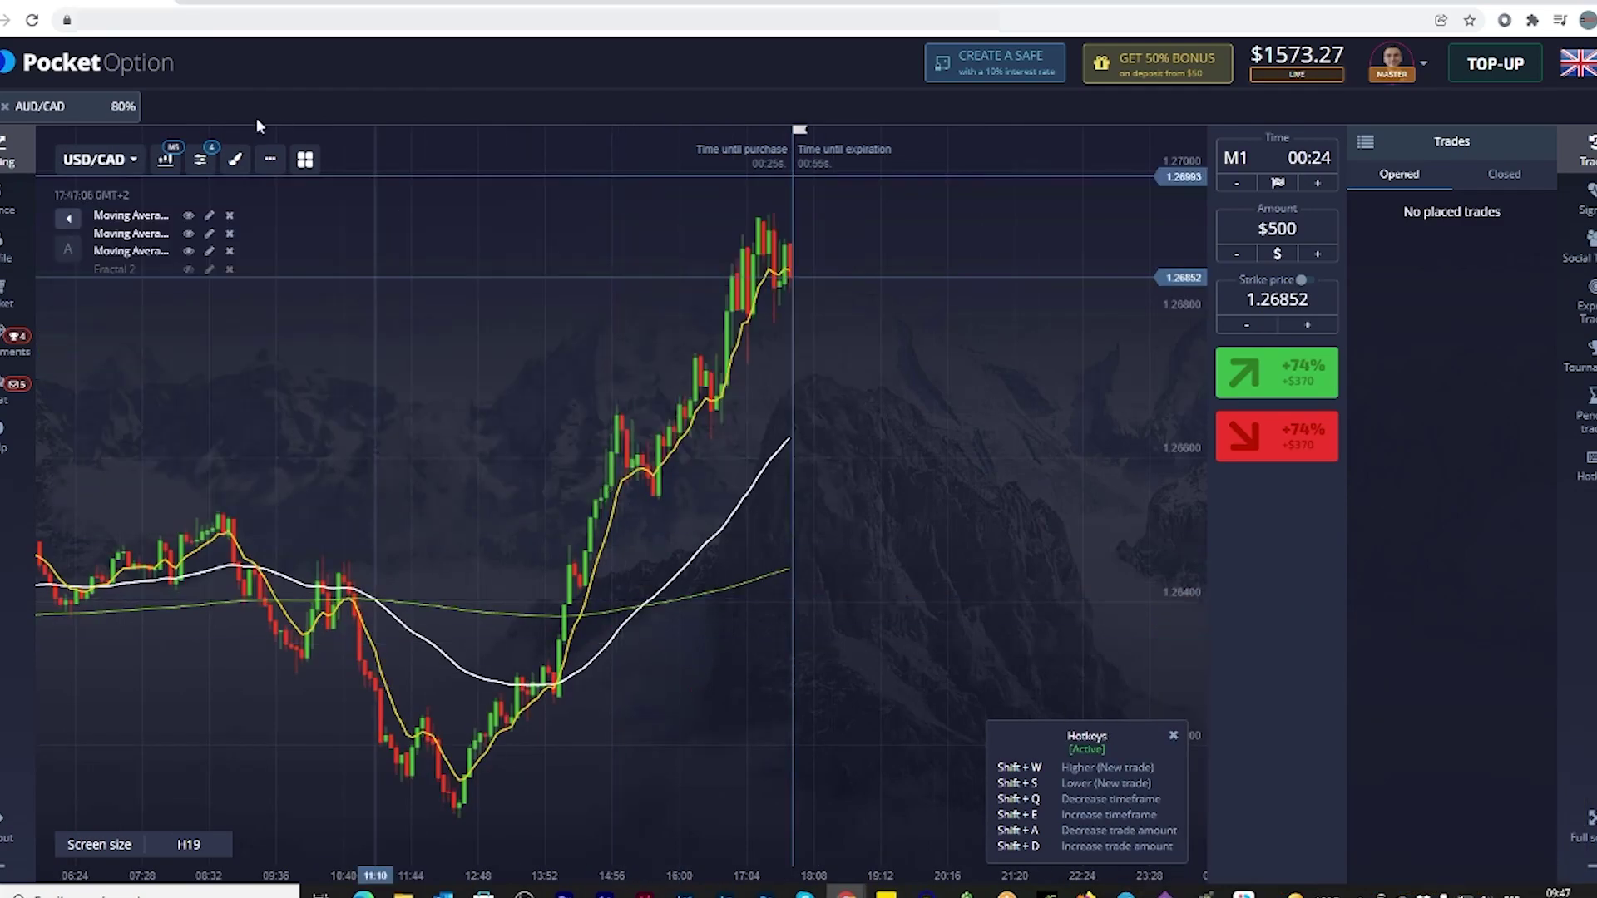
- Switch to EUR/USD via AUD/NZD and EUR/JPY, and place a $500 one-minute higher trade
{"action": "left_click", "coordinate": [96, 159]}
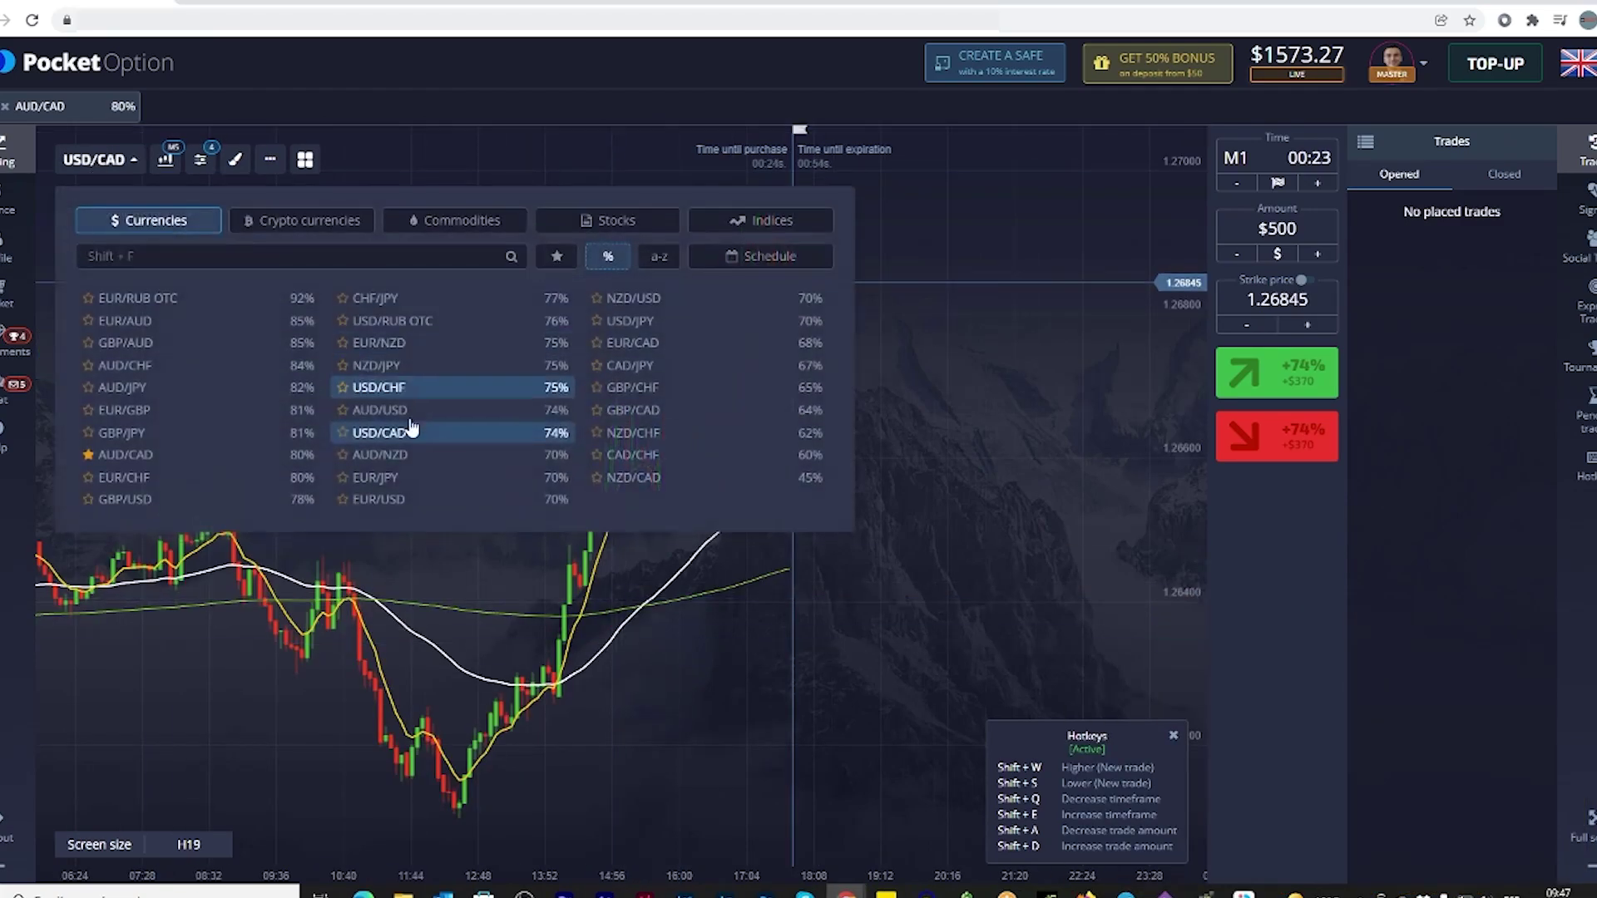
{"action": "left_click", "coordinate": [379, 454]}
{"action": "left_click", "coordinate": [941, 547]}
{"action": "left_click", "coordinate": [98, 160]}
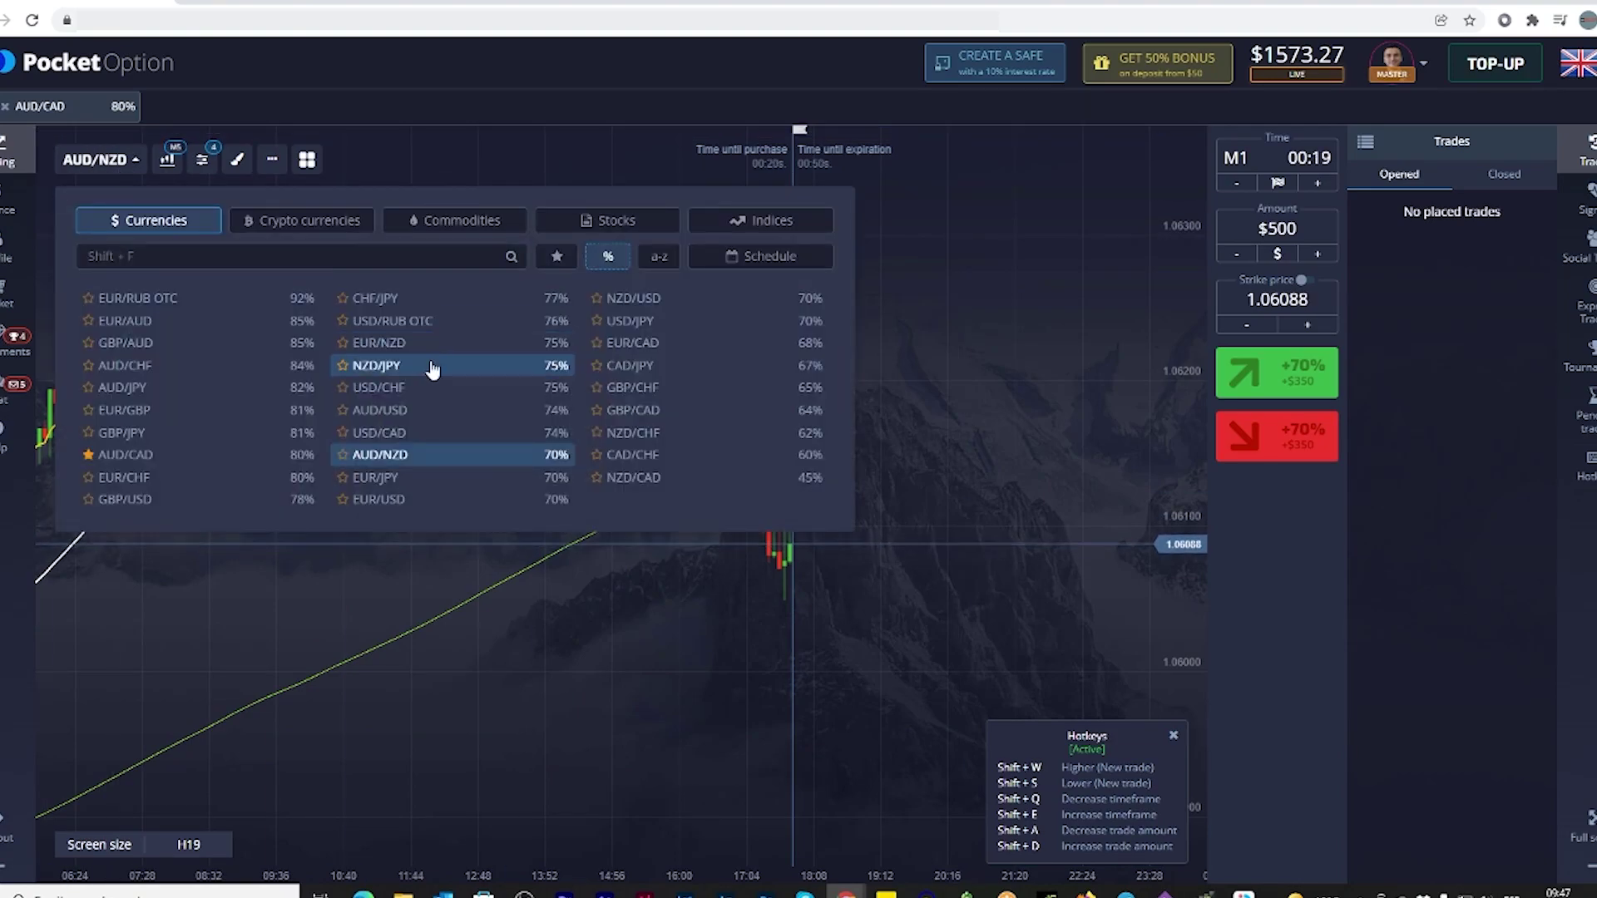
{"action": "left_click", "coordinate": [379, 478]}
{"action": "left_click", "coordinate": [385, 499]}
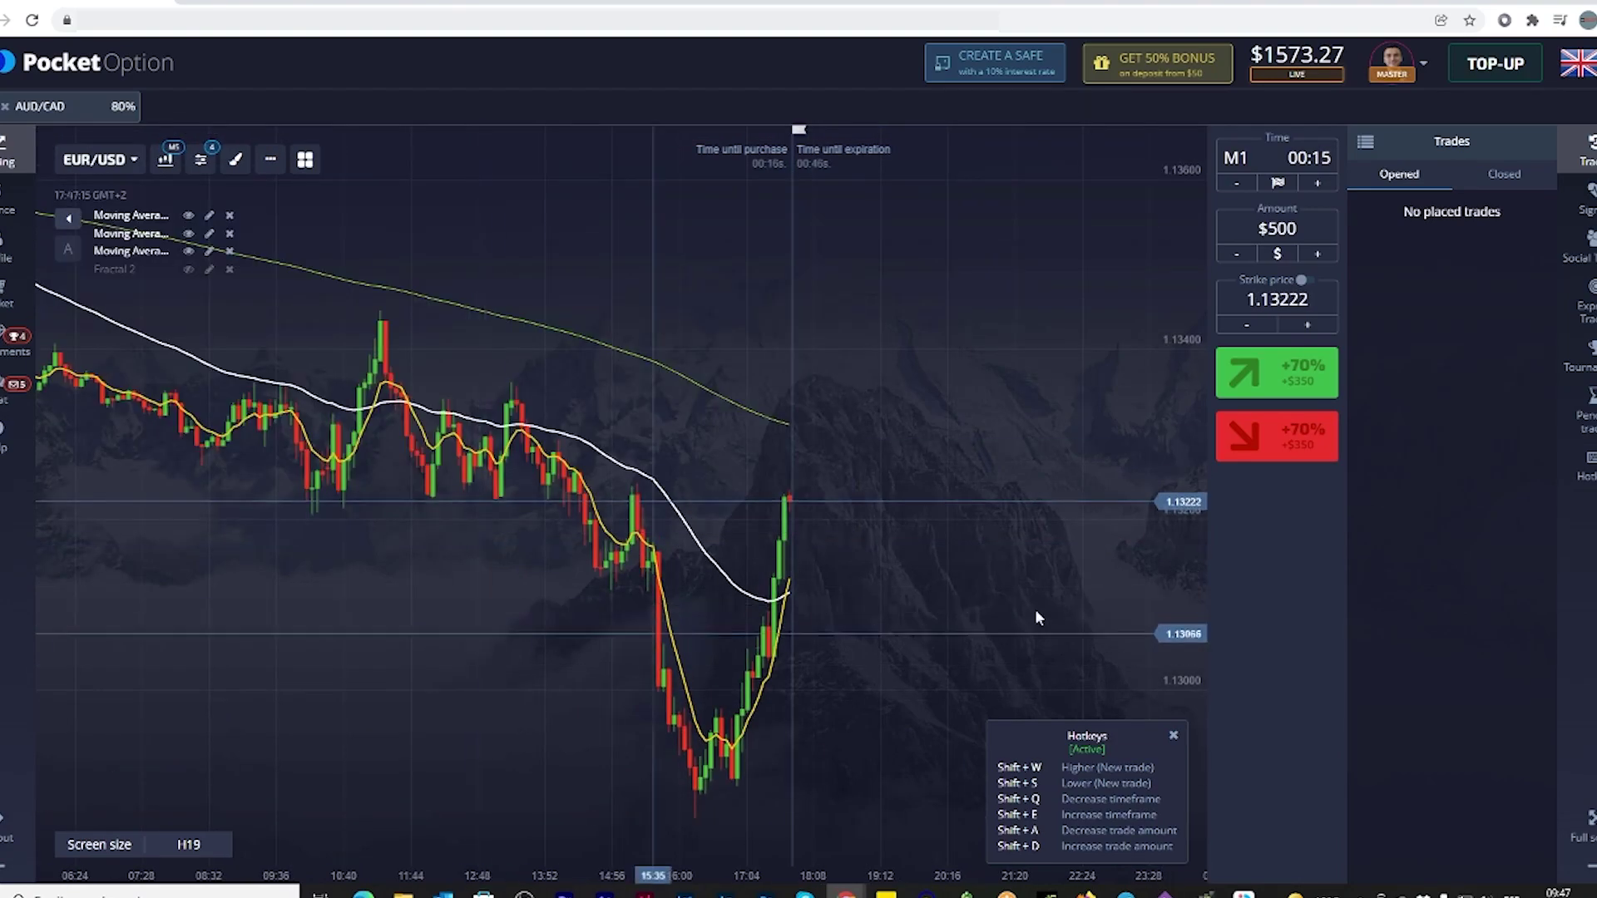
{"action": "left_click", "coordinate": [1273, 383]}
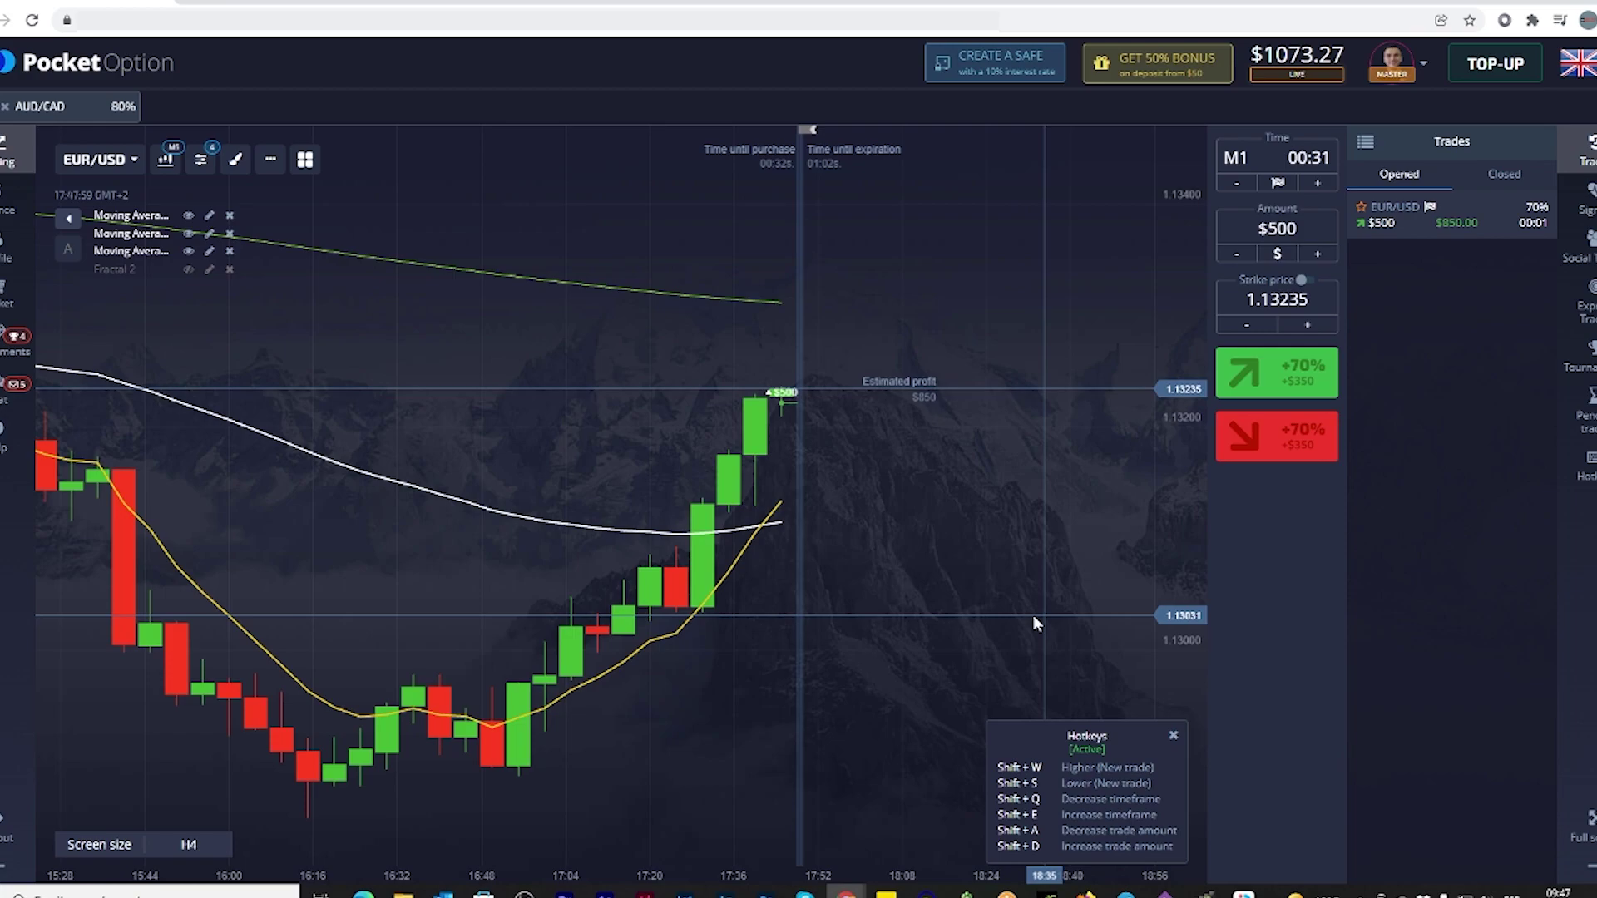
{"action": "scroll", "coordinate": [618, 505], "scroll_direction": "down", "scroll_amount": 3}
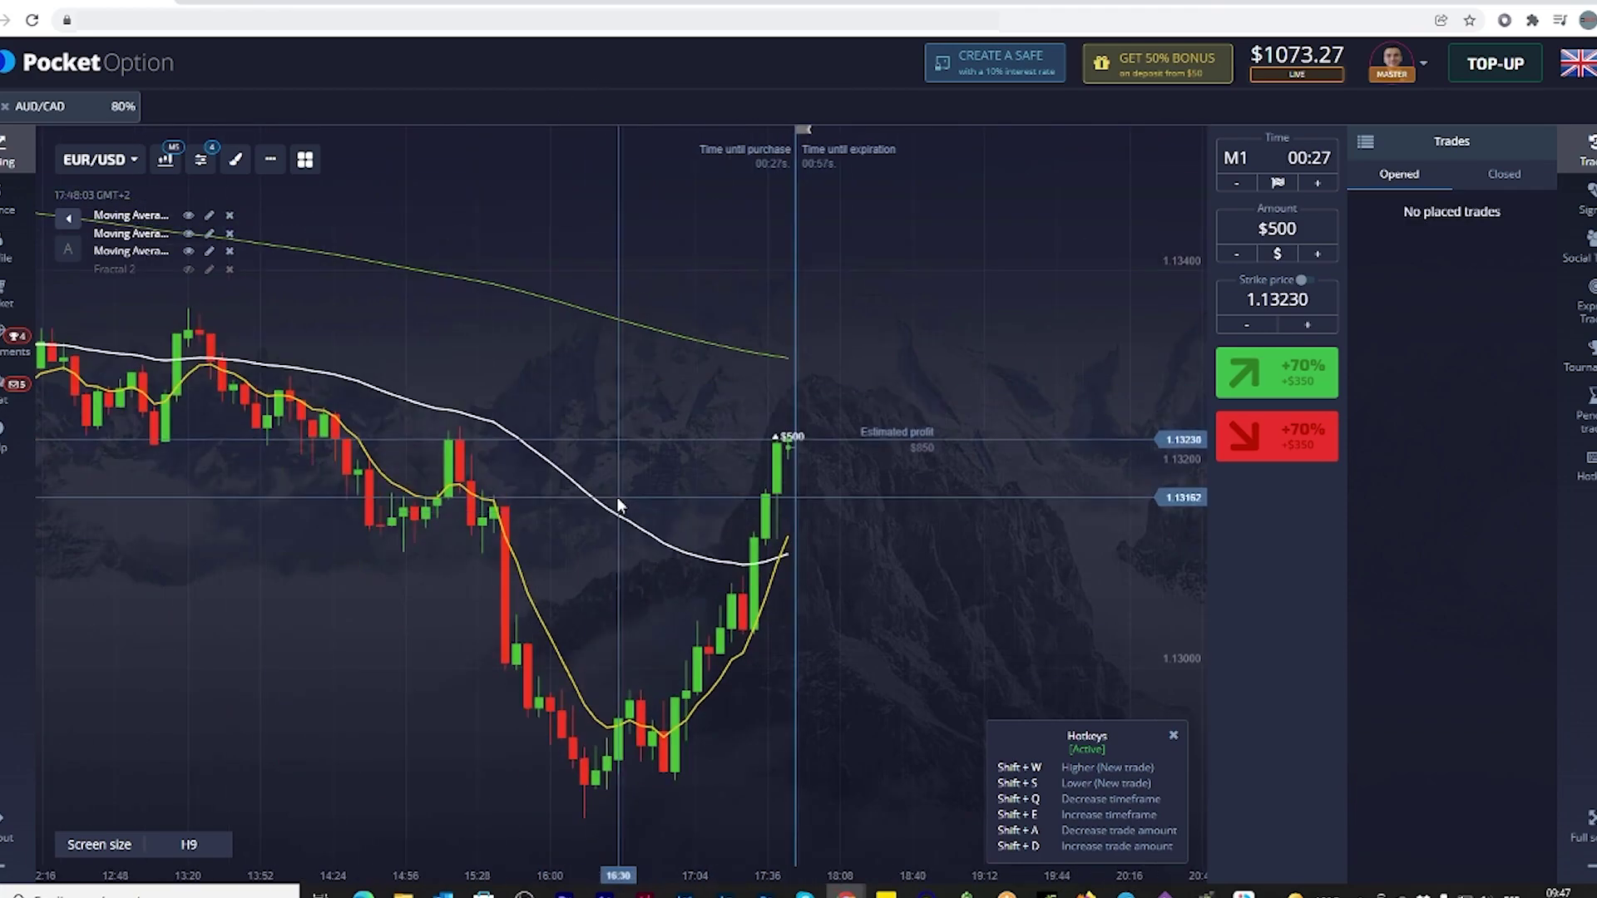
- Browse NZD/USD, USD/JPY and CAD/JPY, then return to the EUR/USD chart
{"action": "left_click", "coordinate": [112, 166]}
{"action": "left_click", "coordinate": [732, 324]}
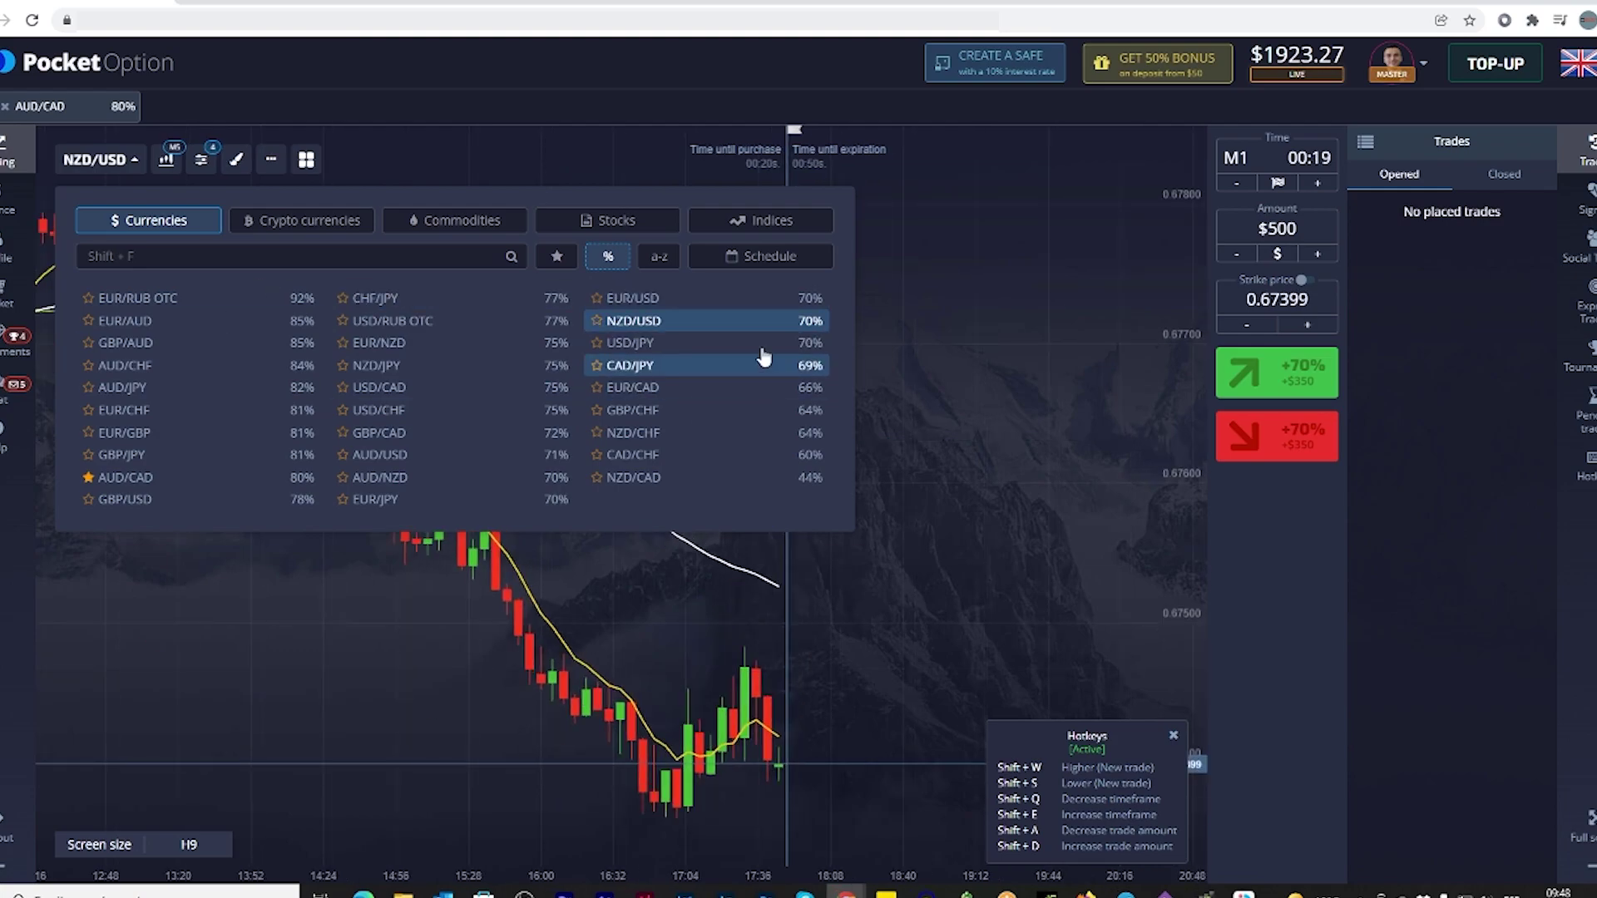
{"action": "left_click", "coordinate": [761, 342]}
{"action": "left_click", "coordinate": [700, 366]}
{"action": "left_click", "coordinate": [707, 321]}
{"action": "left_click", "coordinate": [706, 304]}
{"action": "left_click", "coordinate": [960, 396]}
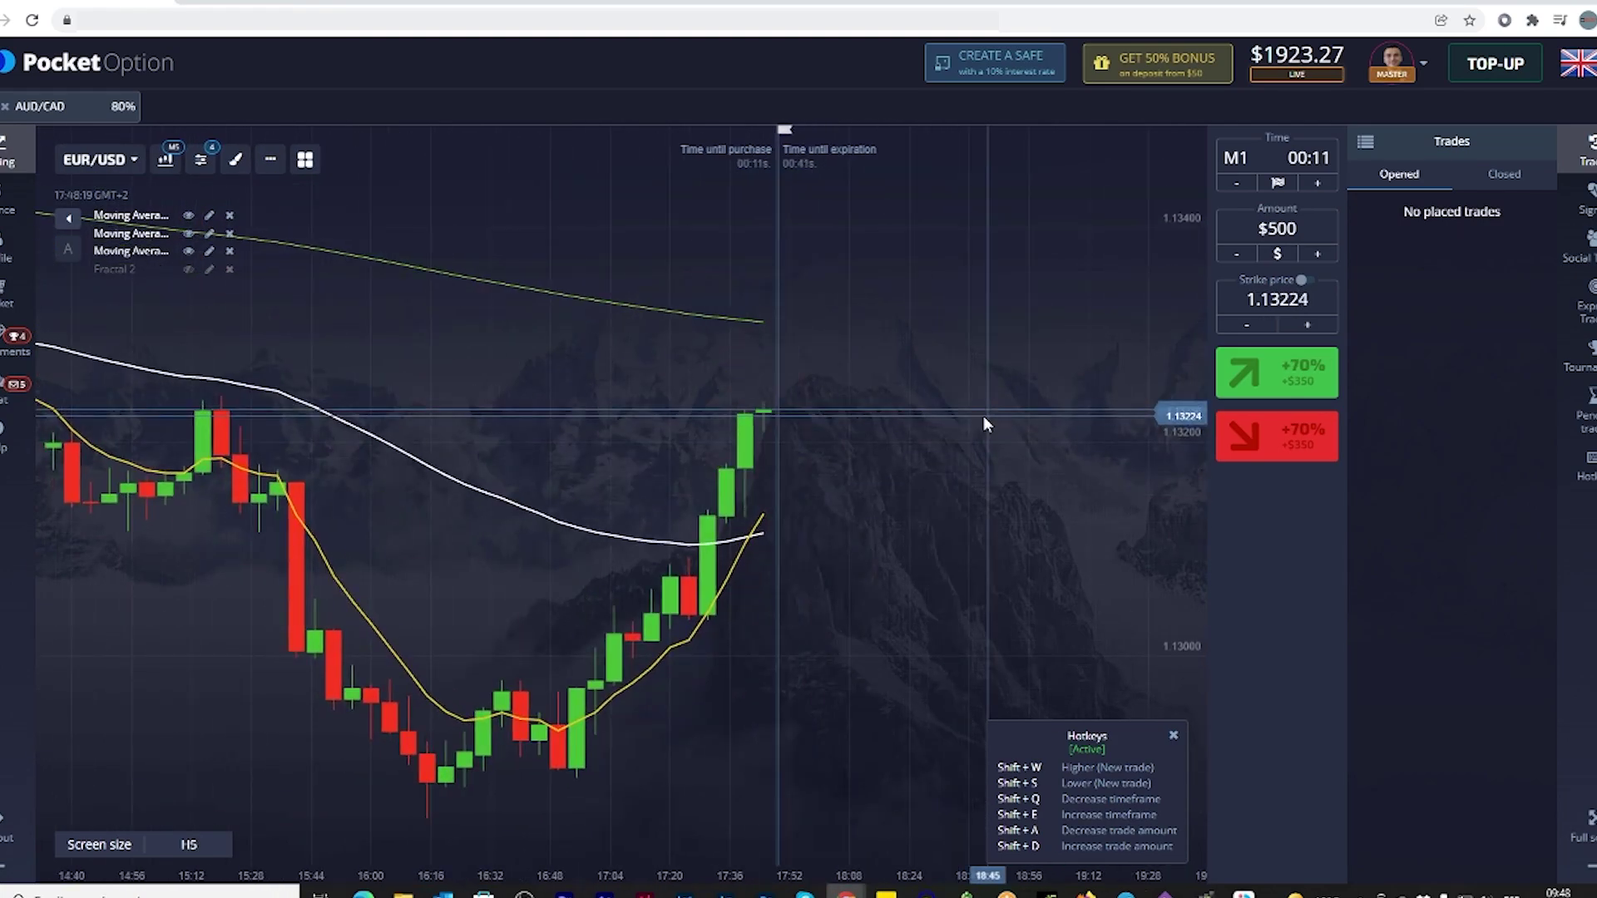
- Look at EUR/AUD, then switch back to EUR/USD
{"action": "left_click", "coordinate": [109, 166]}
{"action": "left_click", "coordinate": [166, 328]}
{"action": "left_click", "coordinate": [632, 648]}
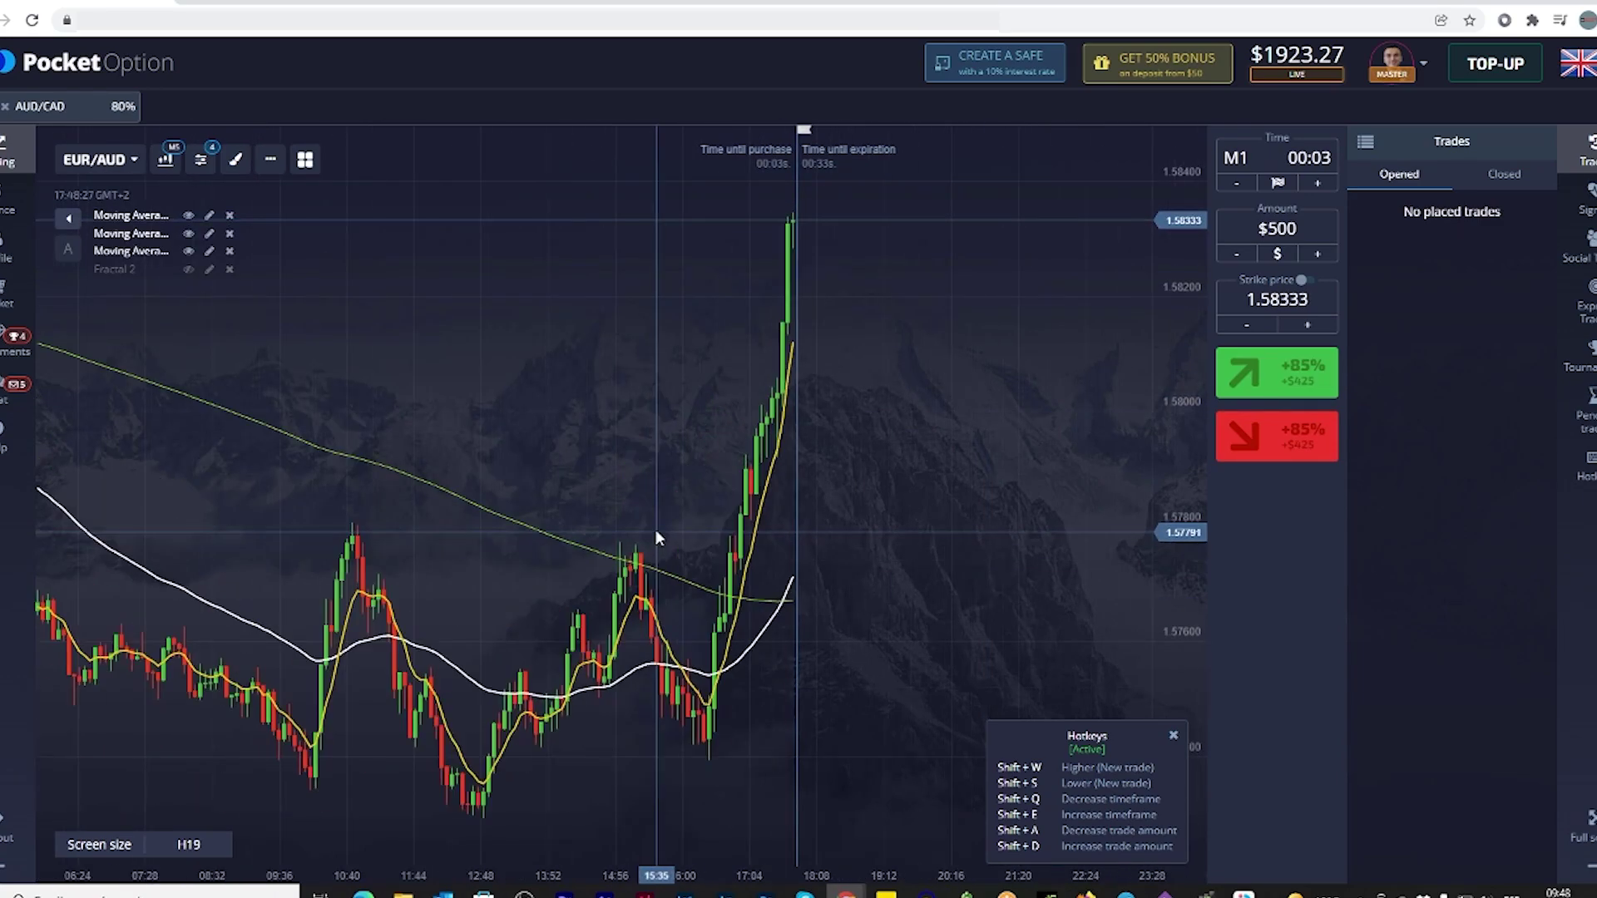
{"action": "left_click", "coordinate": [108, 159]}
{"action": "left_click", "coordinate": [707, 298]}
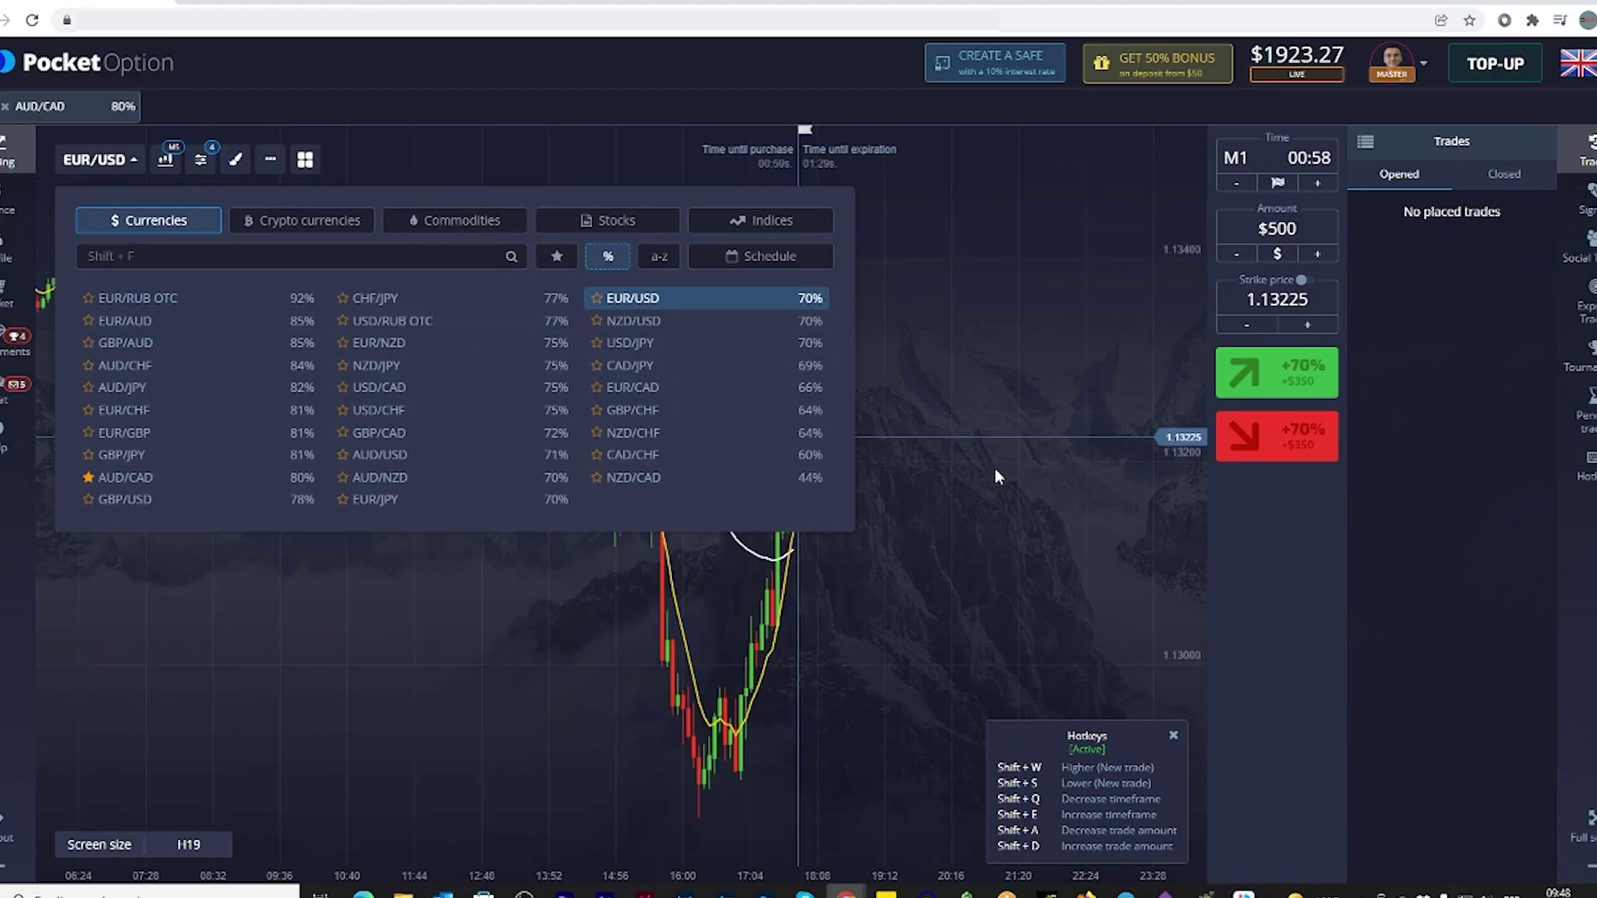
{"action": "left_click", "coordinate": [1005, 469]}
{"action": "scroll", "coordinate": [1005, 469], "scroll_direction": "up", "scroll_amount": 3}
{"action": "scroll", "coordinate": [1005, 467], "scroll_direction": "down", "scroll_amount": 4}
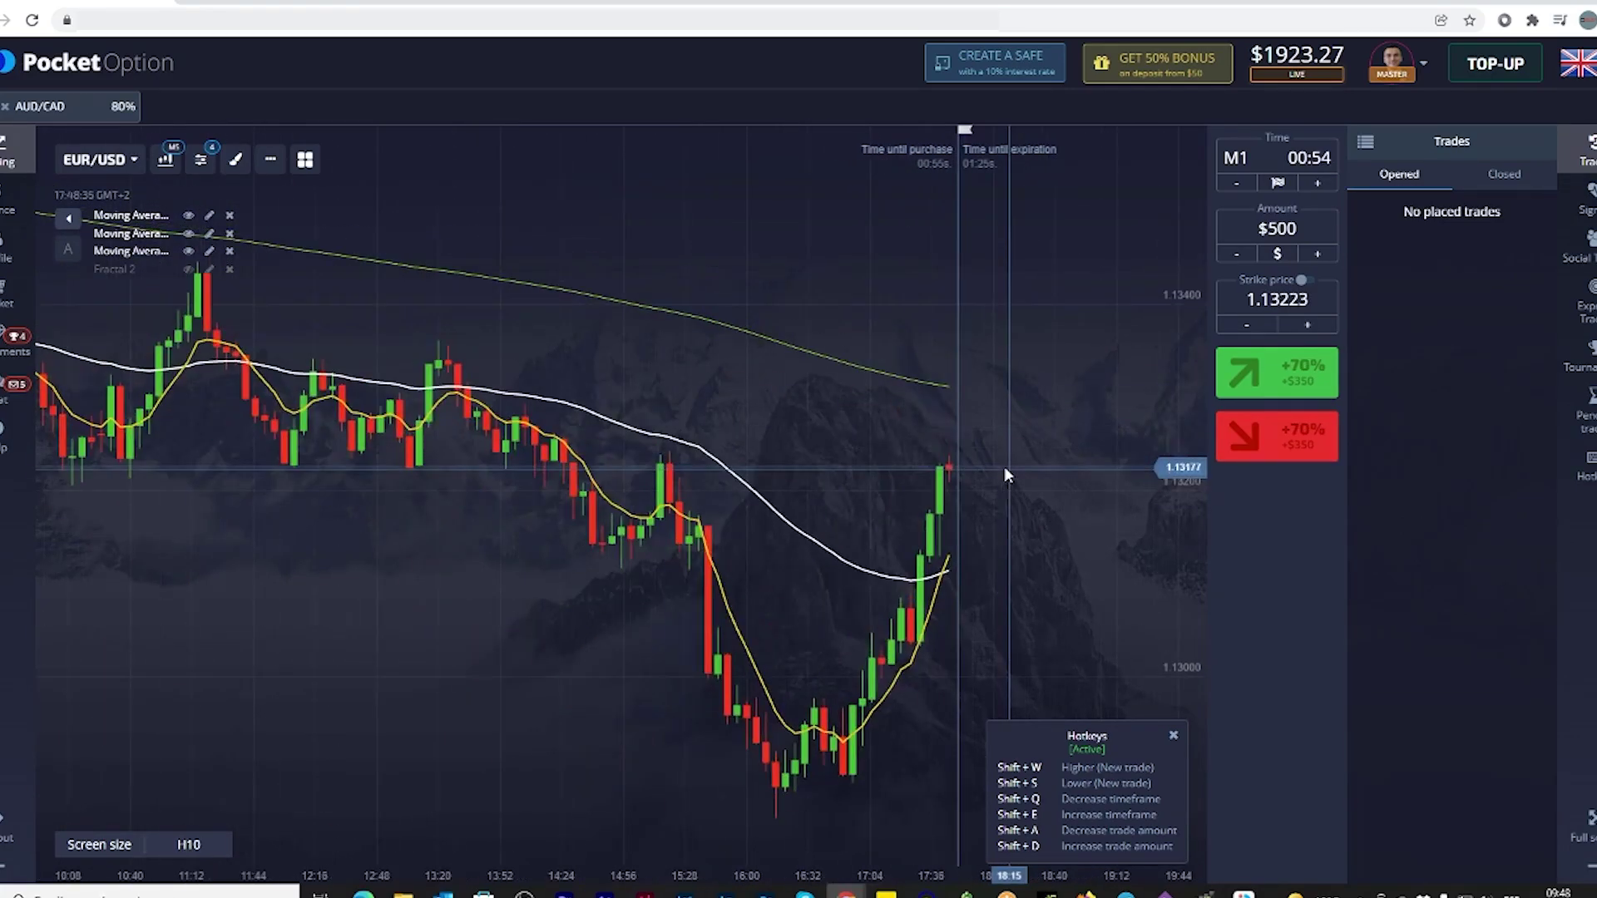
- Flip through GBP/AUD, AUD/CHF, AUD/JPY, EUR/CHF and EUR/GBP
{"action": "left_click", "coordinate": [98, 160]}
{"action": "left_click", "coordinate": [133, 342]}
{"action": "left_click", "coordinate": [108, 160]}
{"action": "left_click", "coordinate": [108, 162]}
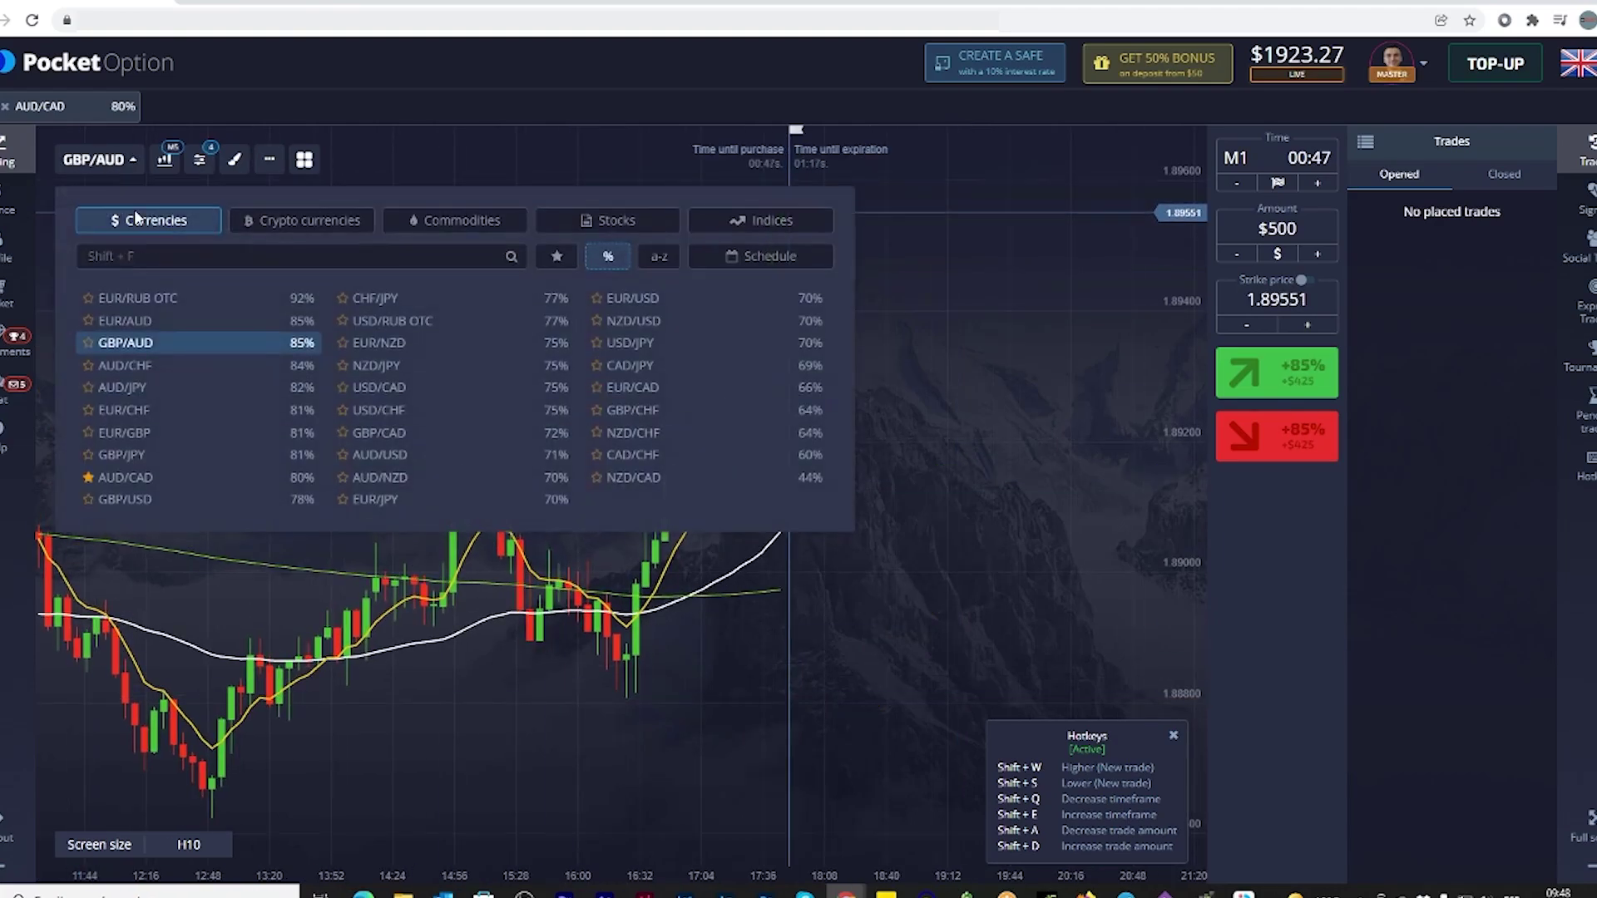
{"action": "left_click", "coordinate": [125, 365]}
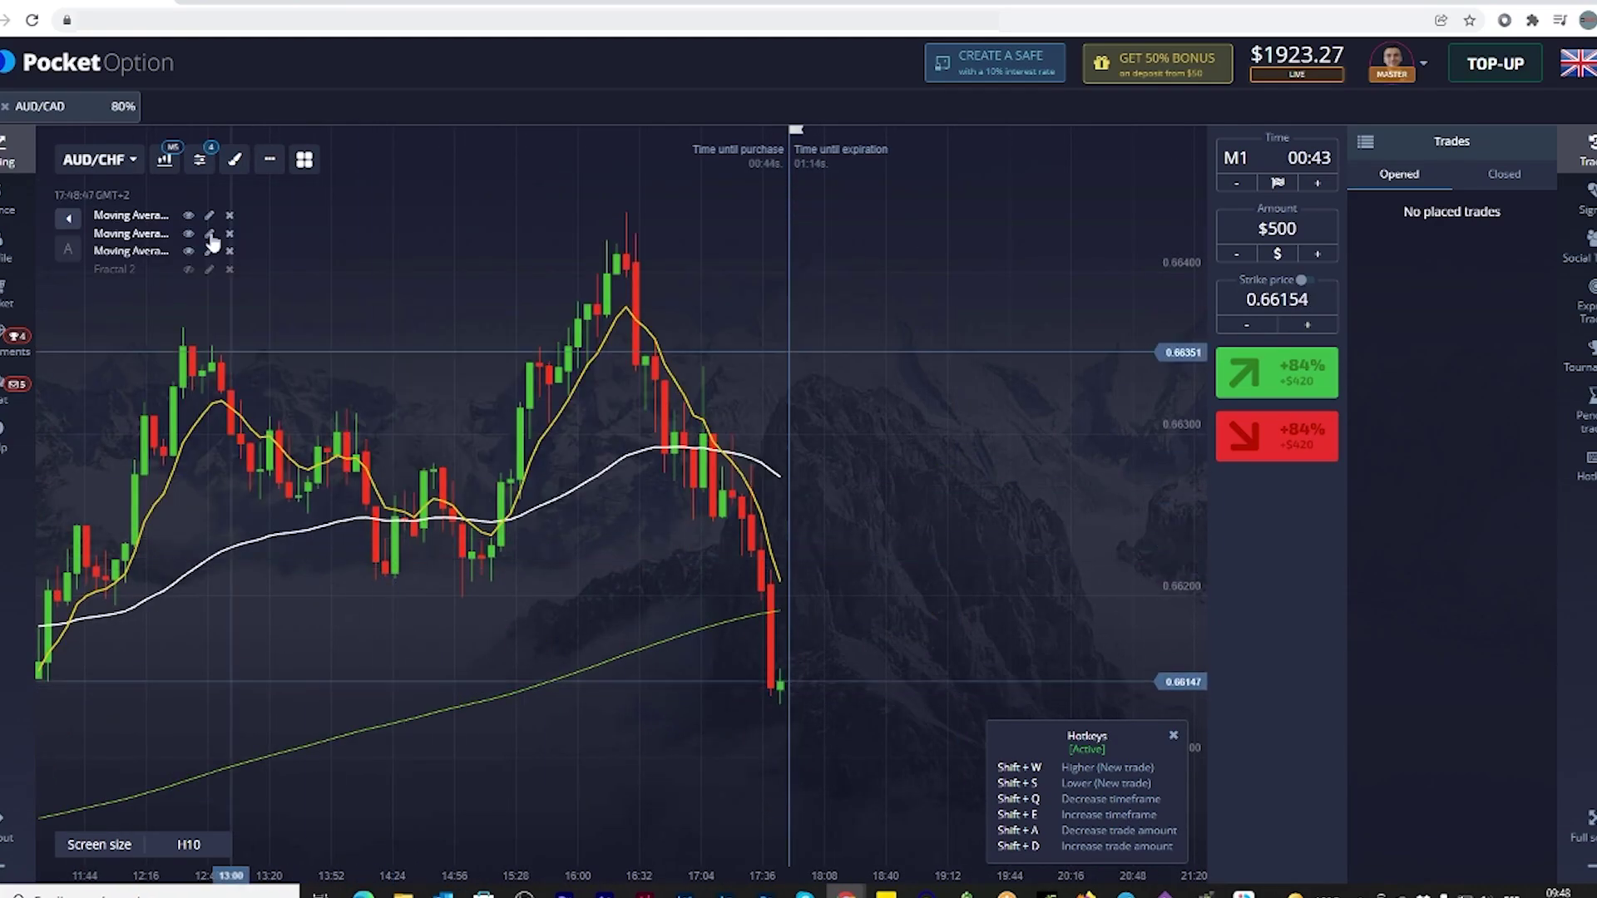
{"action": "left_click", "coordinate": [98, 160]}
{"action": "left_click", "coordinate": [153, 387]}
{"action": "left_click", "coordinate": [133, 409]}
{"action": "left_click", "coordinate": [101, 162]}
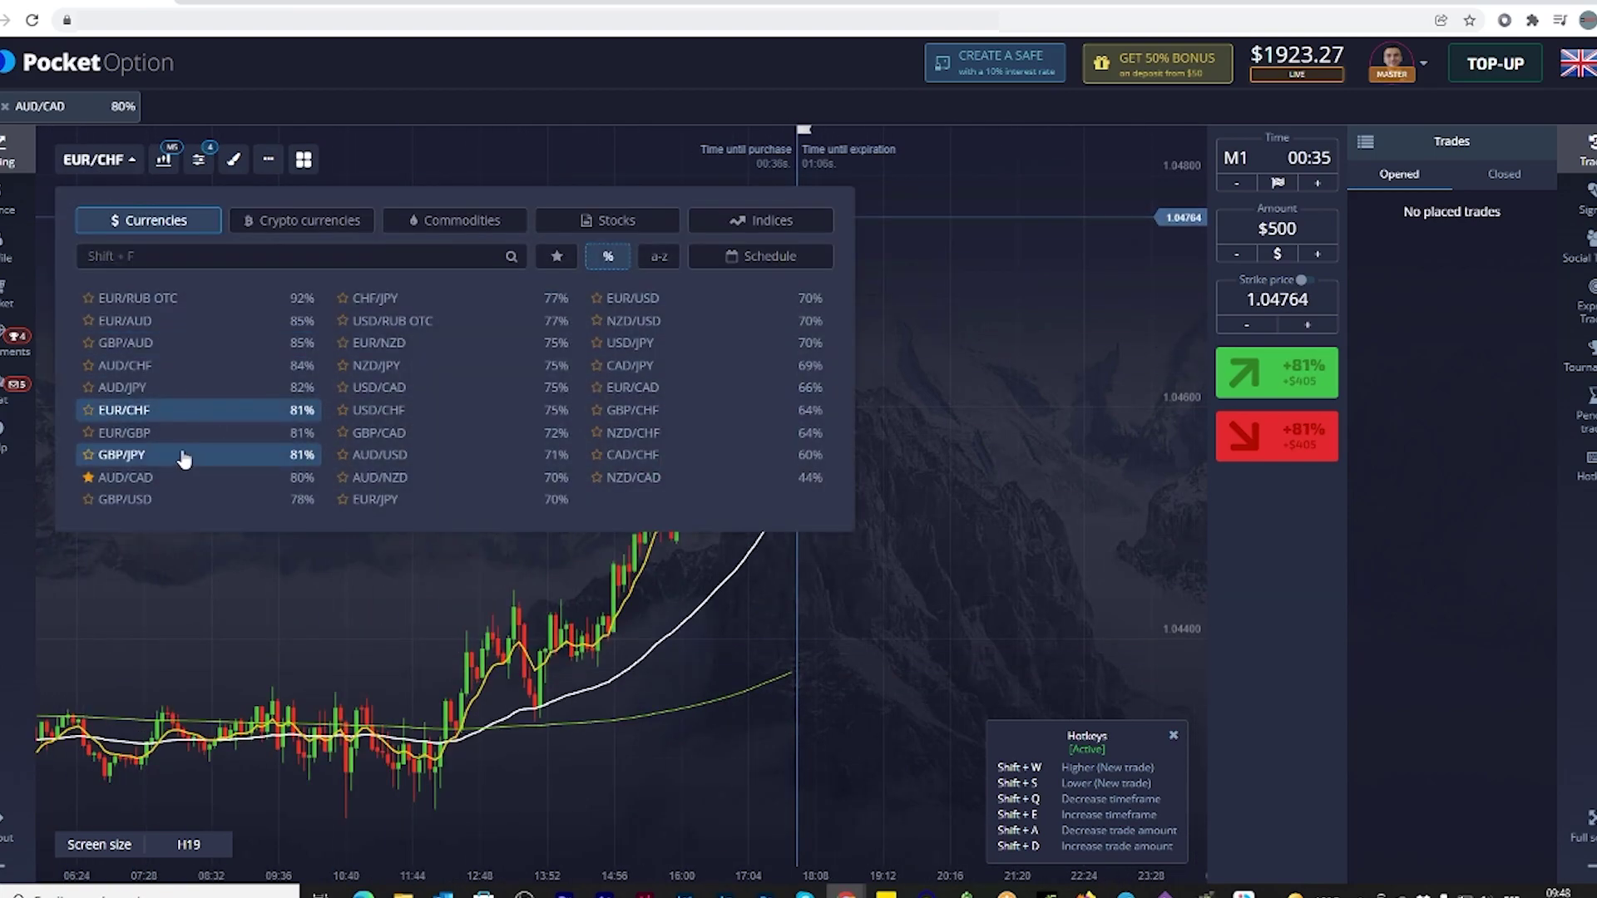
{"action": "left_click", "coordinate": [128, 431]}
{"action": "left_click", "coordinate": [65, 162]}
- Check GBP/JPY, AUD/CAD, GBP/USD, CHF/JPY, EUR/NZD, NZD/JPY, USD/CAD and USD/CHF
{"action": "left_click", "coordinate": [65, 162]}
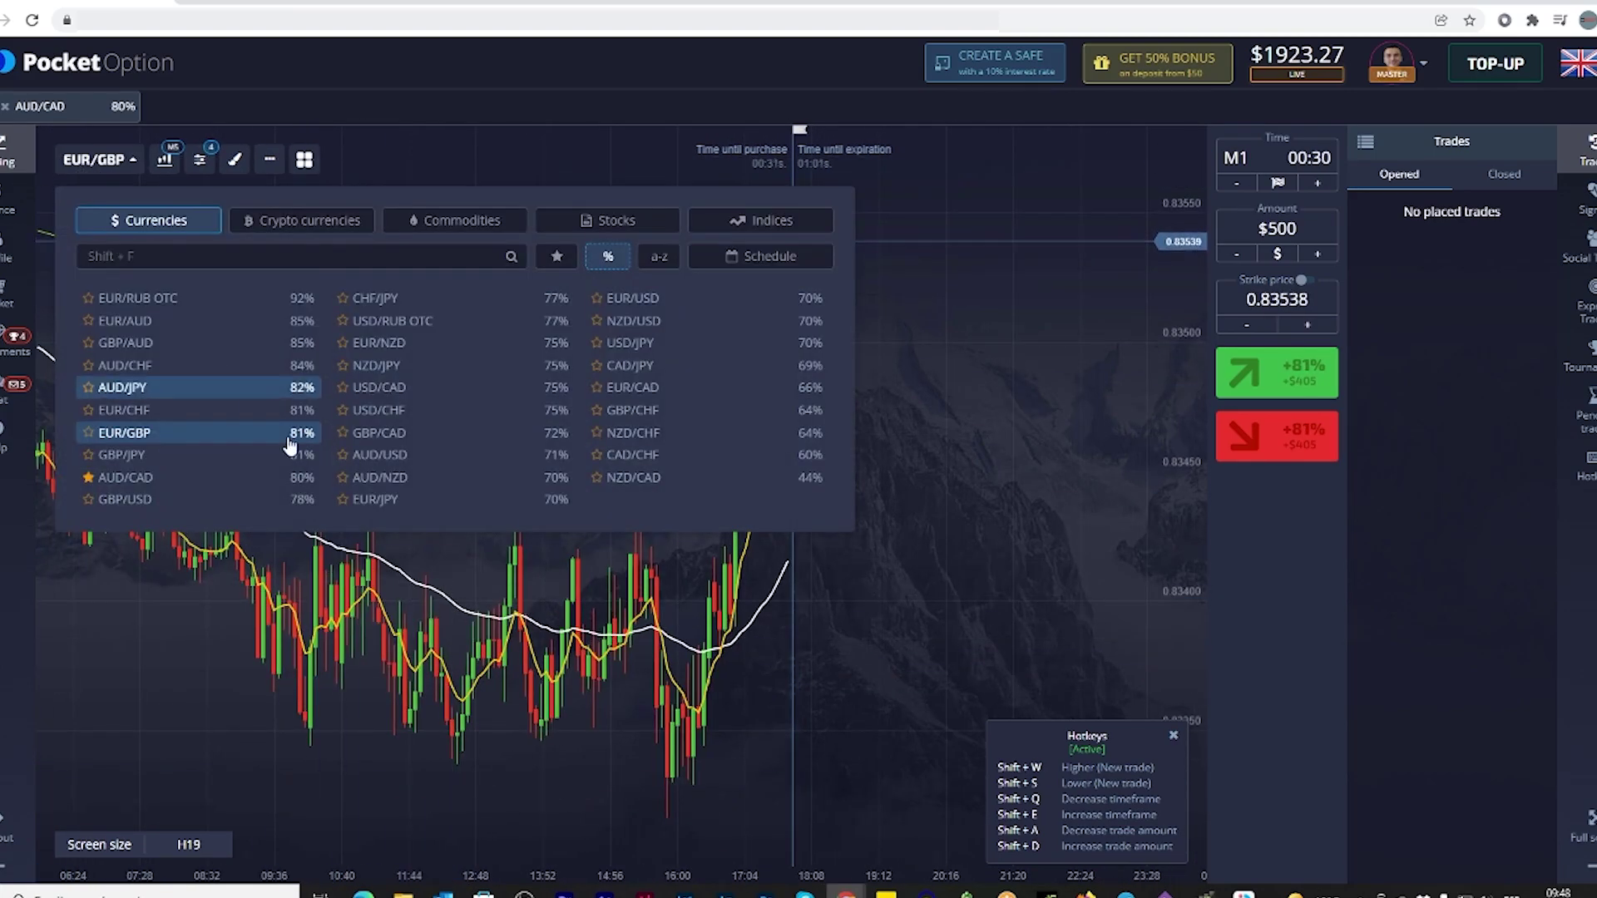
{"action": "left_click", "coordinate": [121, 457]}
{"action": "left_click", "coordinate": [93, 159]}
{"action": "left_click", "coordinate": [124, 481]}
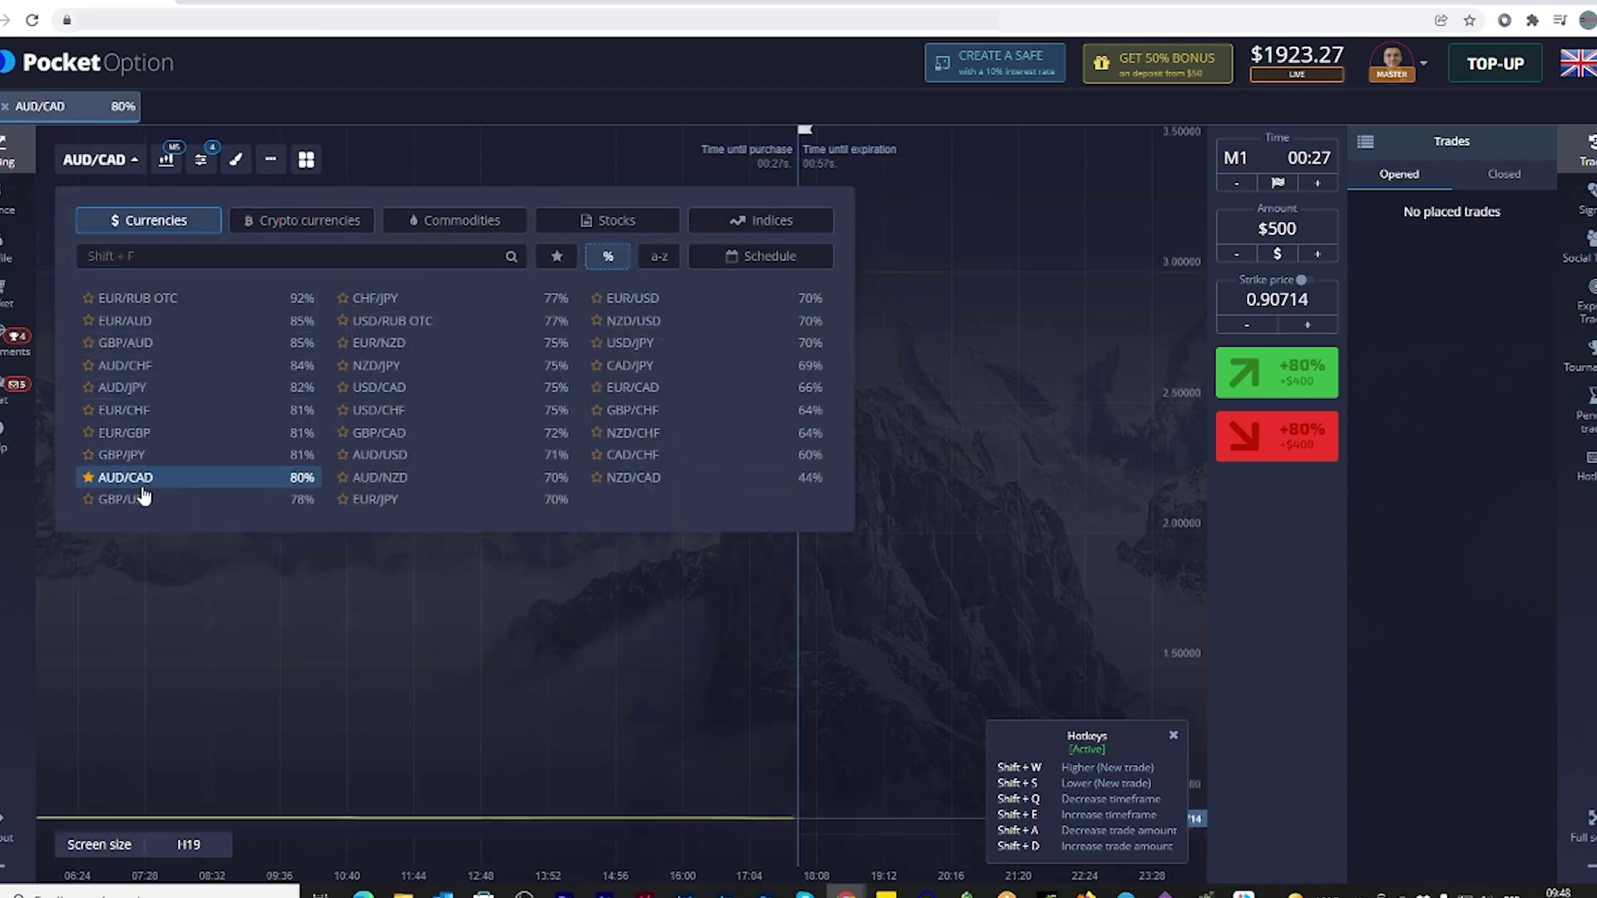
{"action": "left_click", "coordinate": [94, 159]}
{"action": "left_click", "coordinate": [162, 501]}
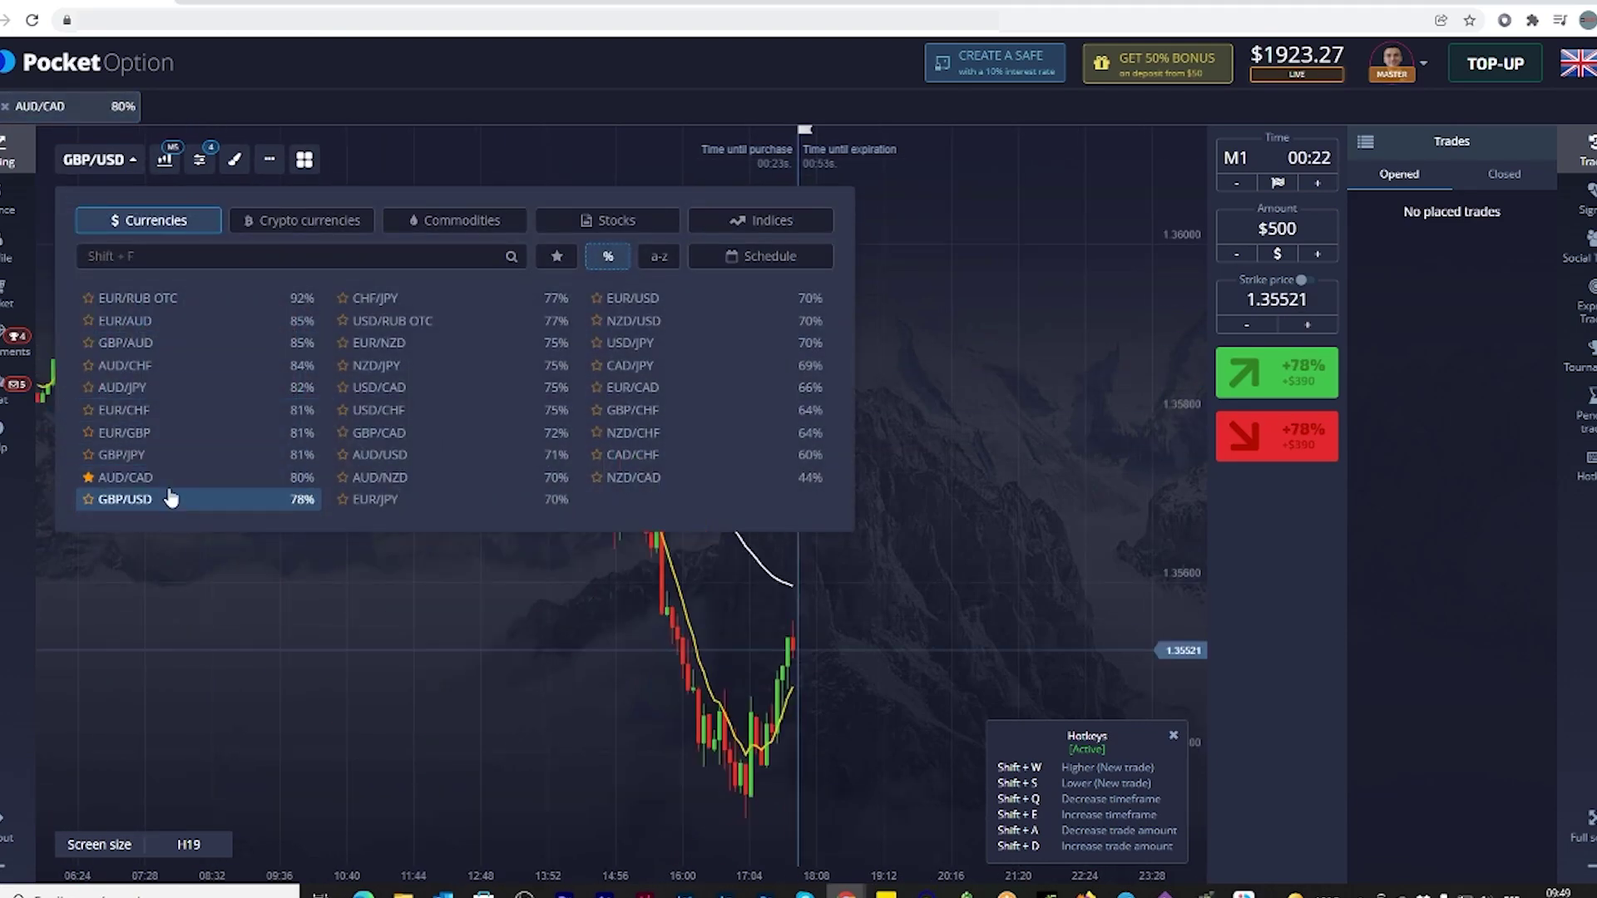
{"action": "left_click", "coordinate": [408, 301]}
{"action": "left_click", "coordinate": [391, 342]}
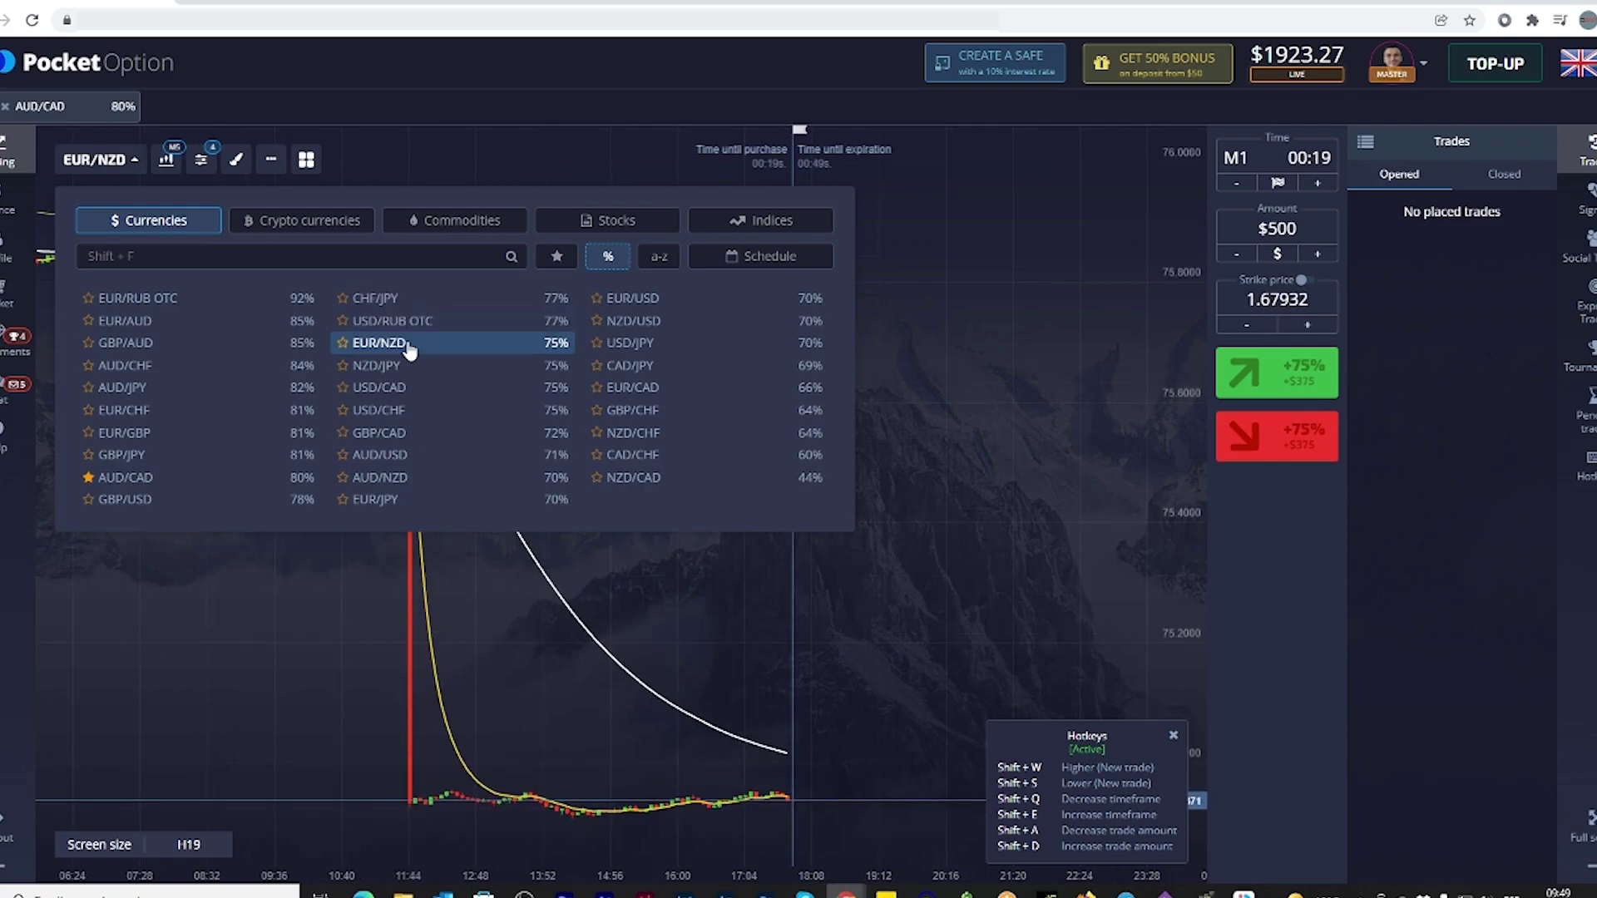
{"action": "left_click", "coordinate": [94, 159]}
{"action": "left_click", "coordinate": [408, 368]}
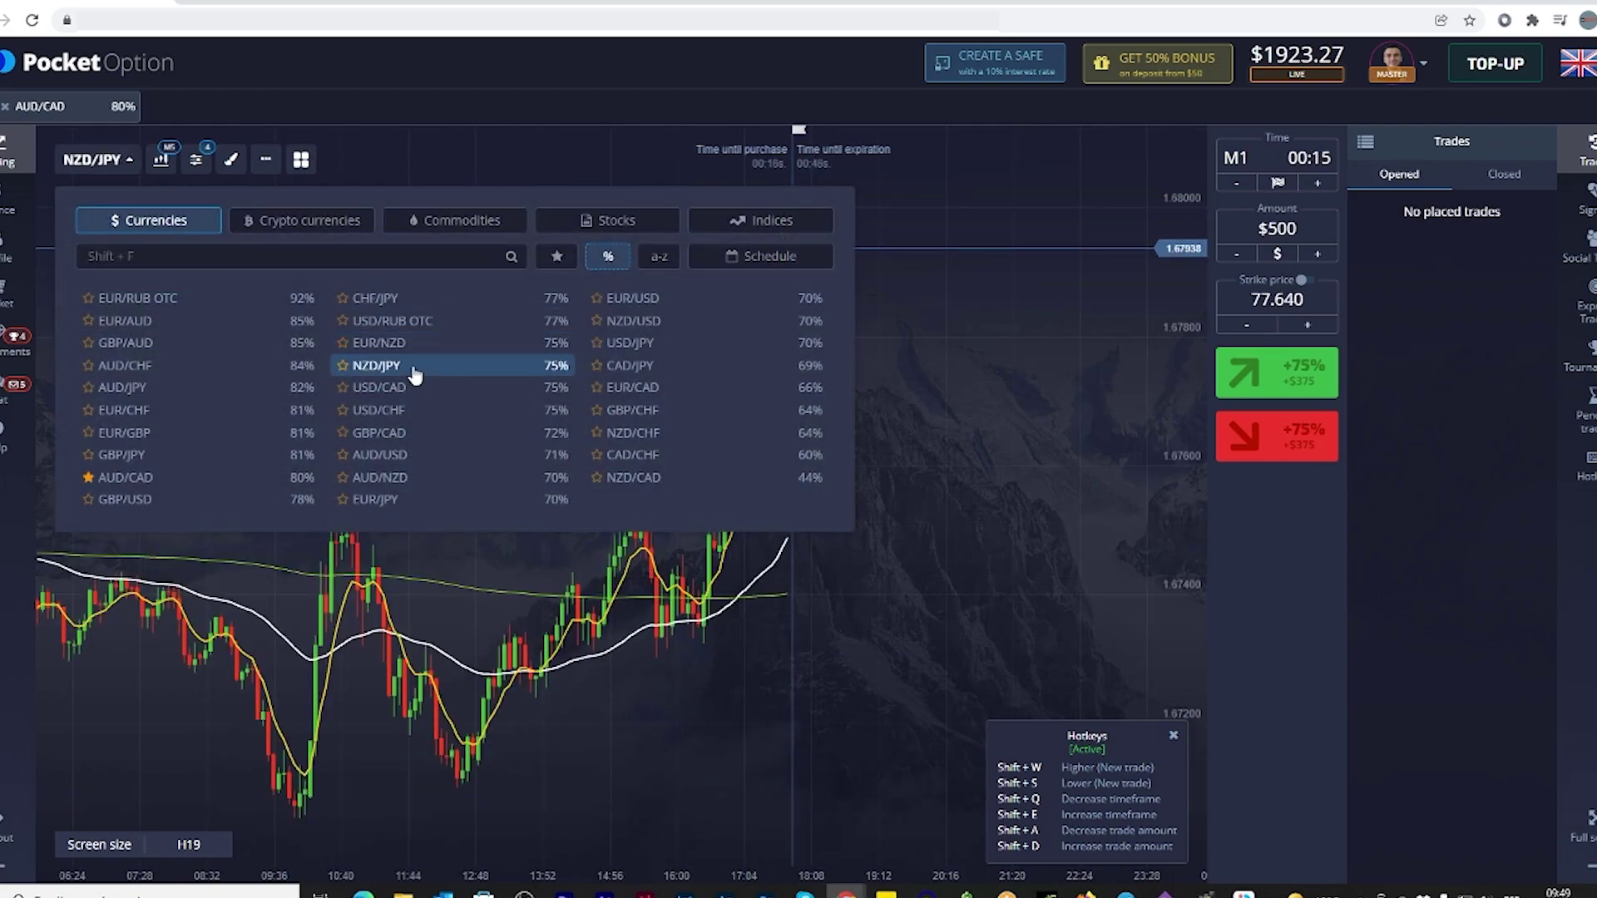
{"action": "left_click", "coordinate": [415, 390]}
{"action": "left_click", "coordinate": [400, 412]}
{"action": "left_click", "coordinate": [698, 641]}
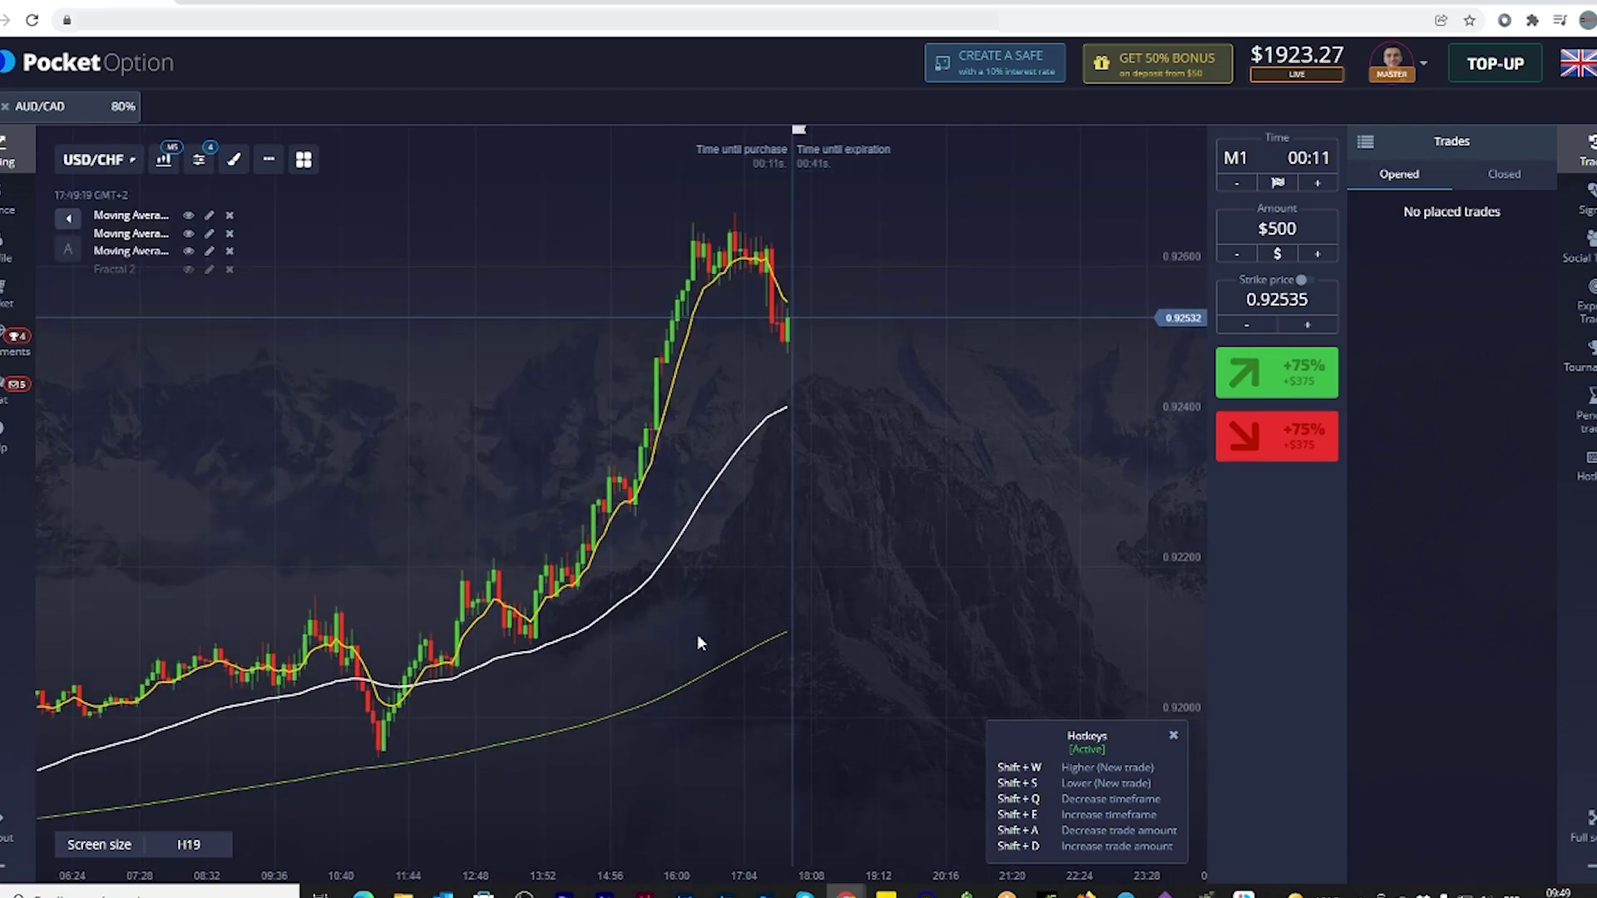
- Scan GBP/CAD, AUD/USD, AUD/NZD and EUR/JPY, ending on the EUR/USD chart
{"action": "left_click", "coordinate": [94, 158]}
{"action": "left_click", "coordinate": [379, 433]}
{"action": "left_click", "coordinate": [700, 631]}
{"action": "left_click", "coordinate": [94, 159]}
{"action": "left_click", "coordinate": [399, 454]}
{"action": "left_click", "coordinate": [423, 481]}
{"action": "left_click", "coordinate": [572, 625]}
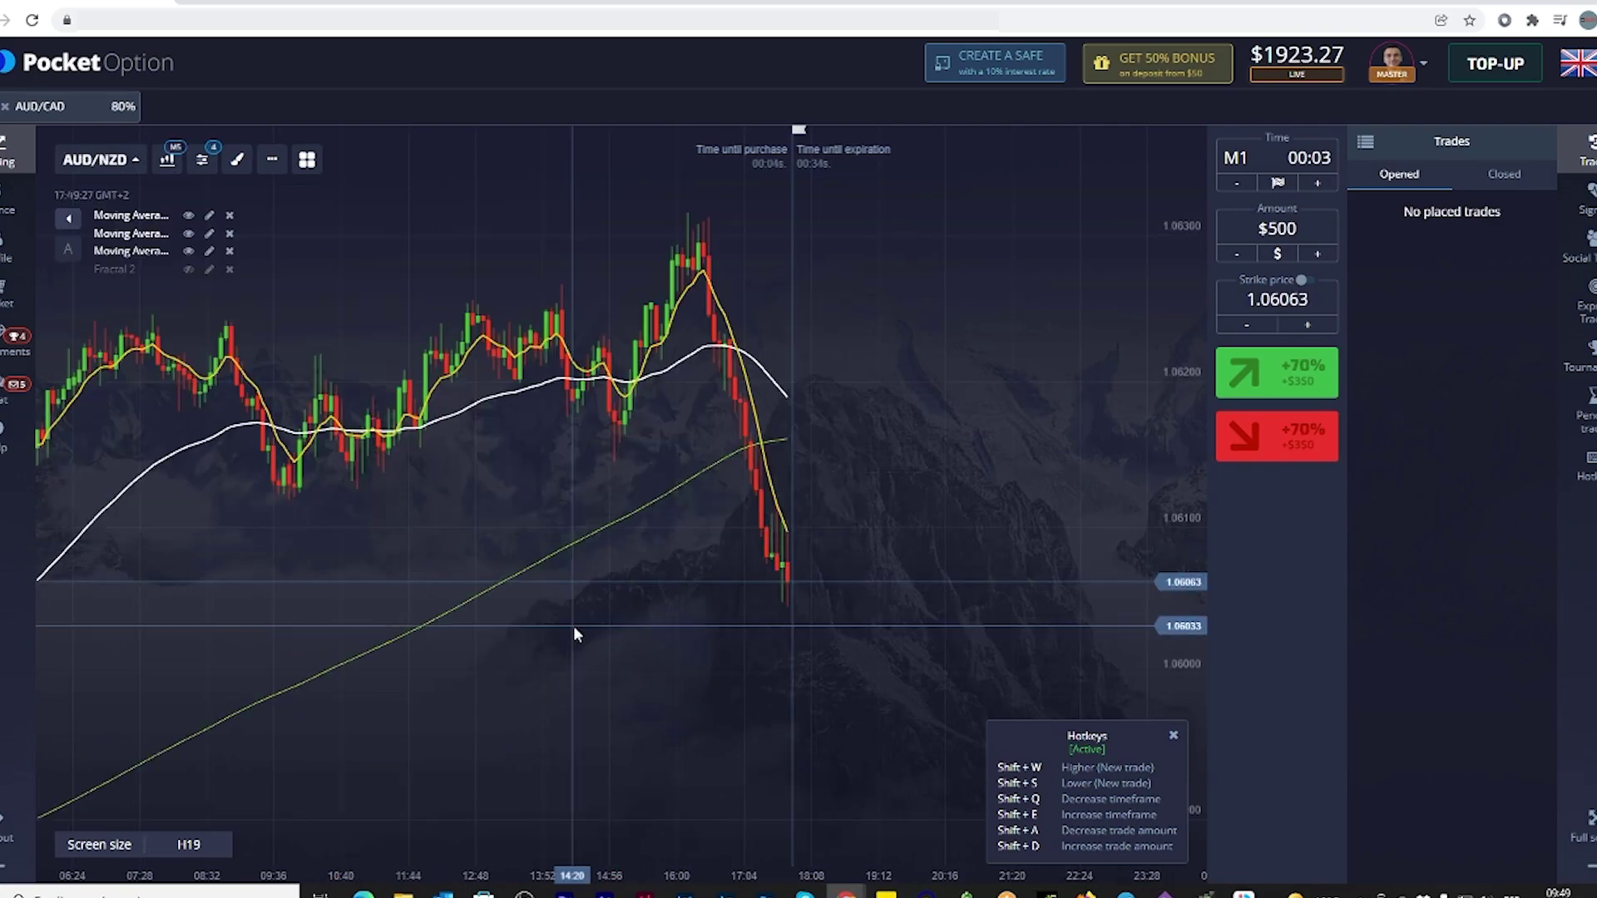
{"action": "left_click", "coordinate": [94, 159]}
{"action": "left_click", "coordinate": [407, 499]}
{"action": "left_click", "coordinate": [732, 395]}
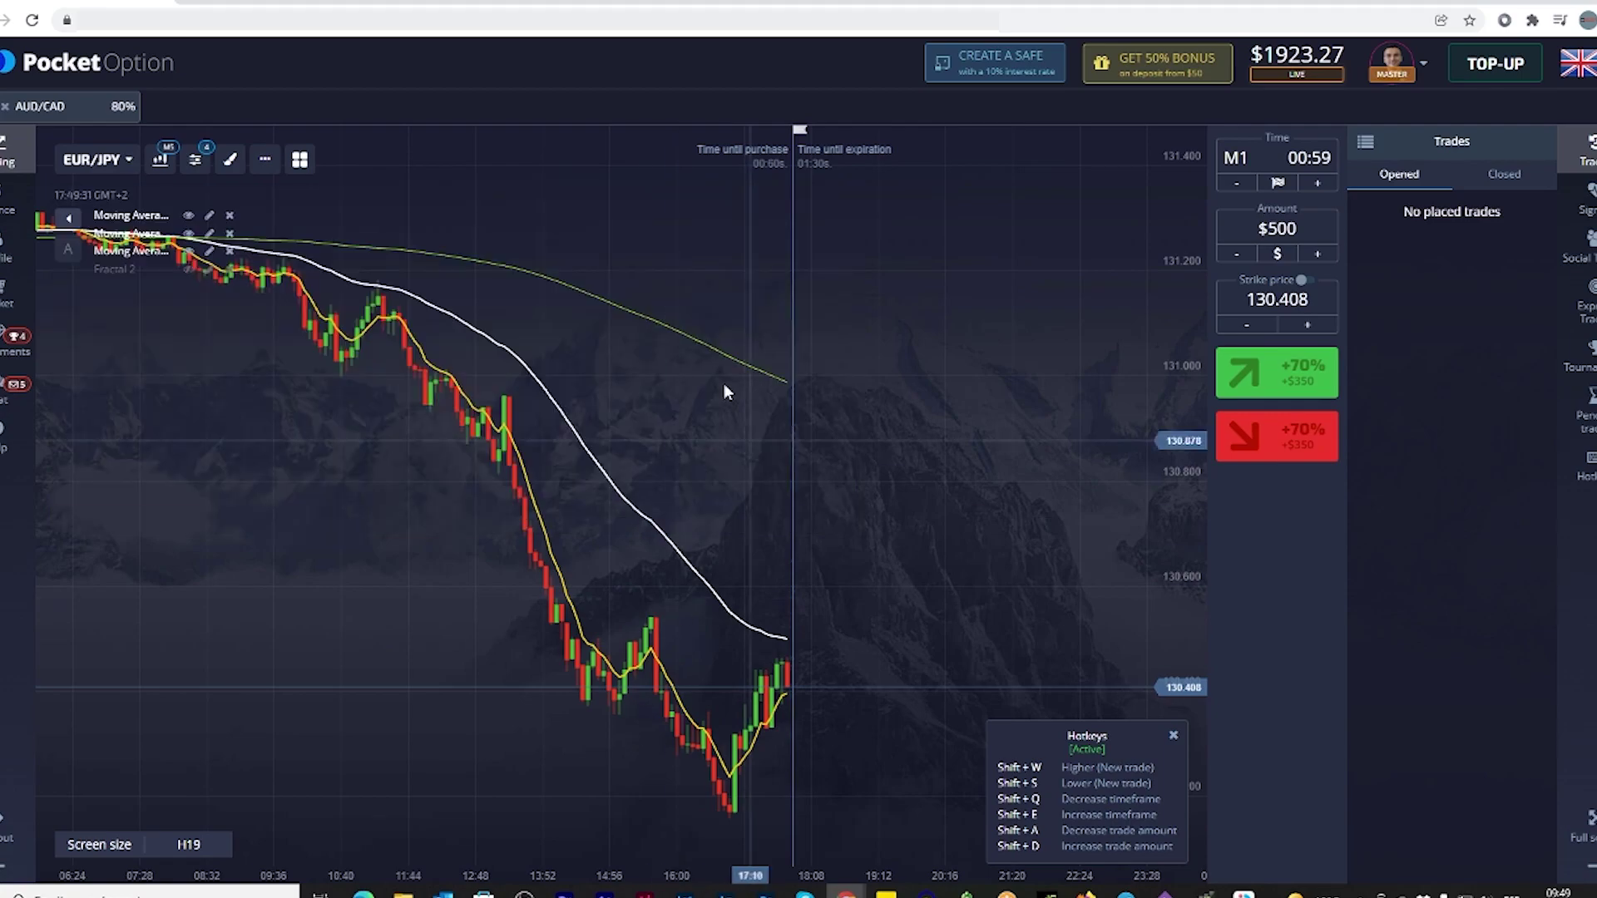
{"action": "left_click", "coordinate": [94, 159]}
{"action": "left_click", "coordinate": [632, 298]}
{"action": "left_click", "coordinate": [1010, 502]}
{"action": "scroll", "coordinate": [1011, 502], "scroll_direction": "up", "scroll_amount": 3}
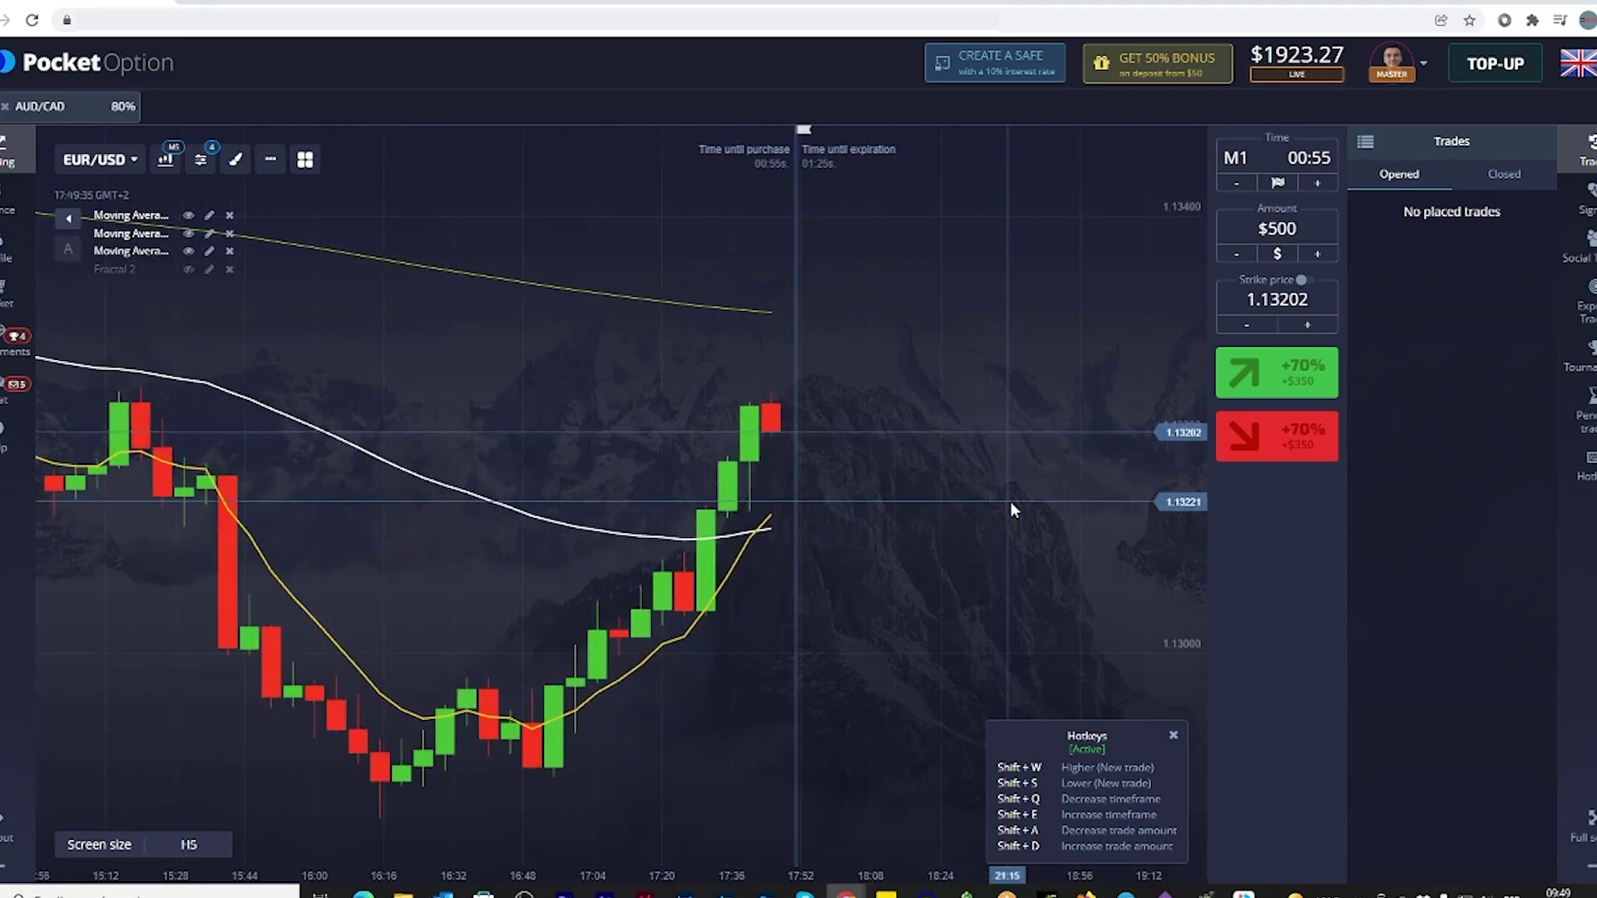
- Switch the chart candles to the M1 timeframe
{"action": "left_click", "coordinate": [166, 159]}
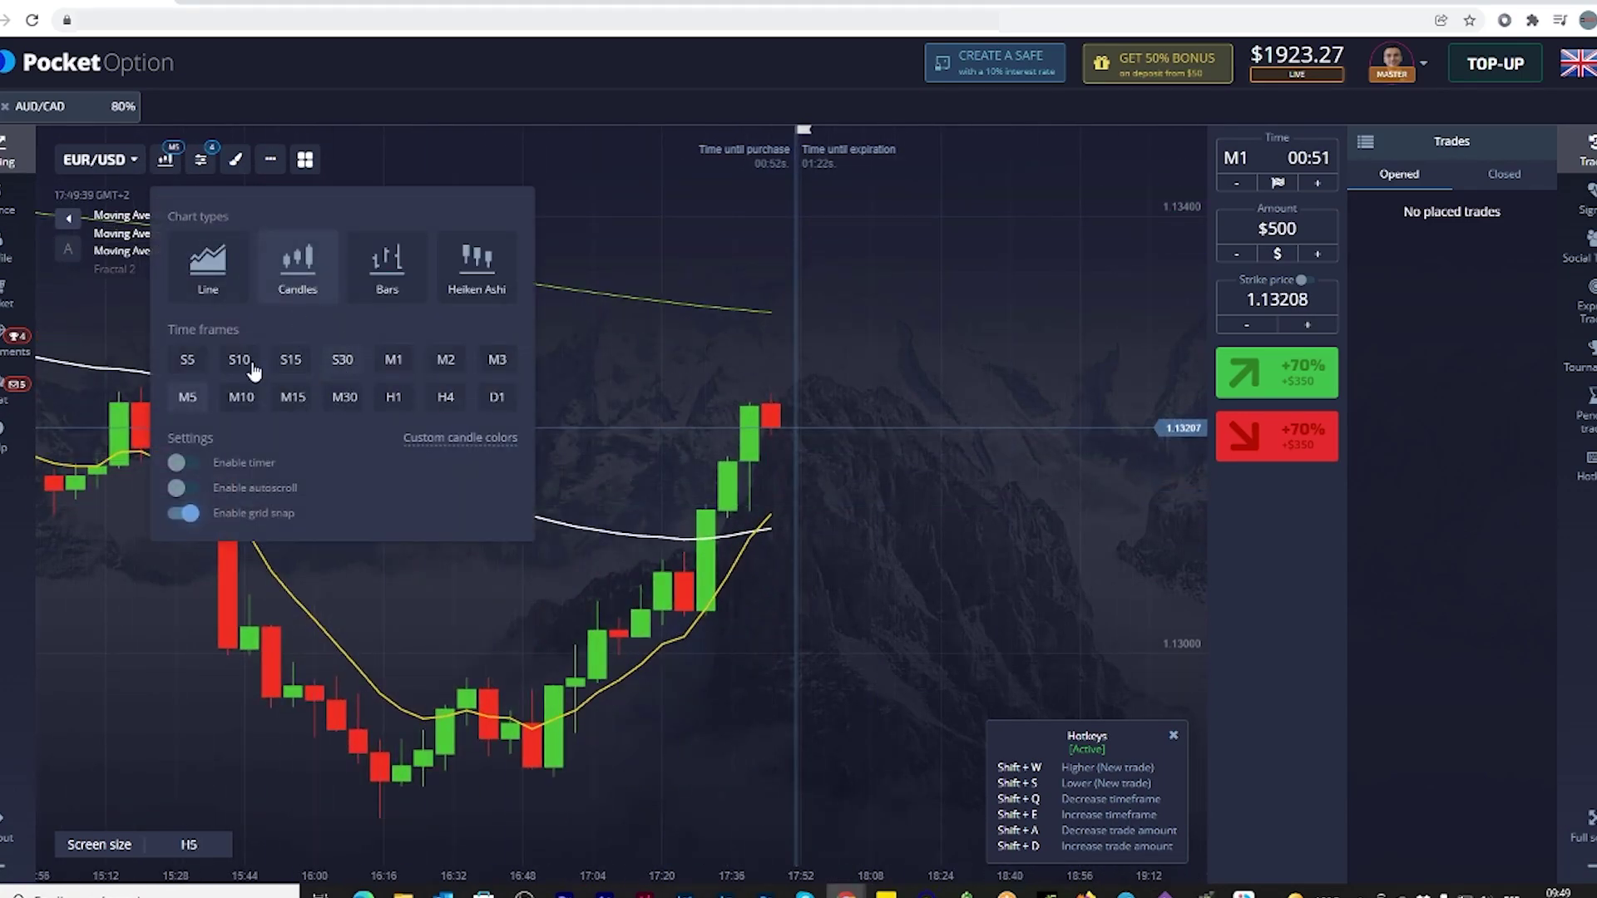
{"action": "left_click", "coordinate": [393, 360]}
{"action": "left_click", "coordinate": [936, 522]}
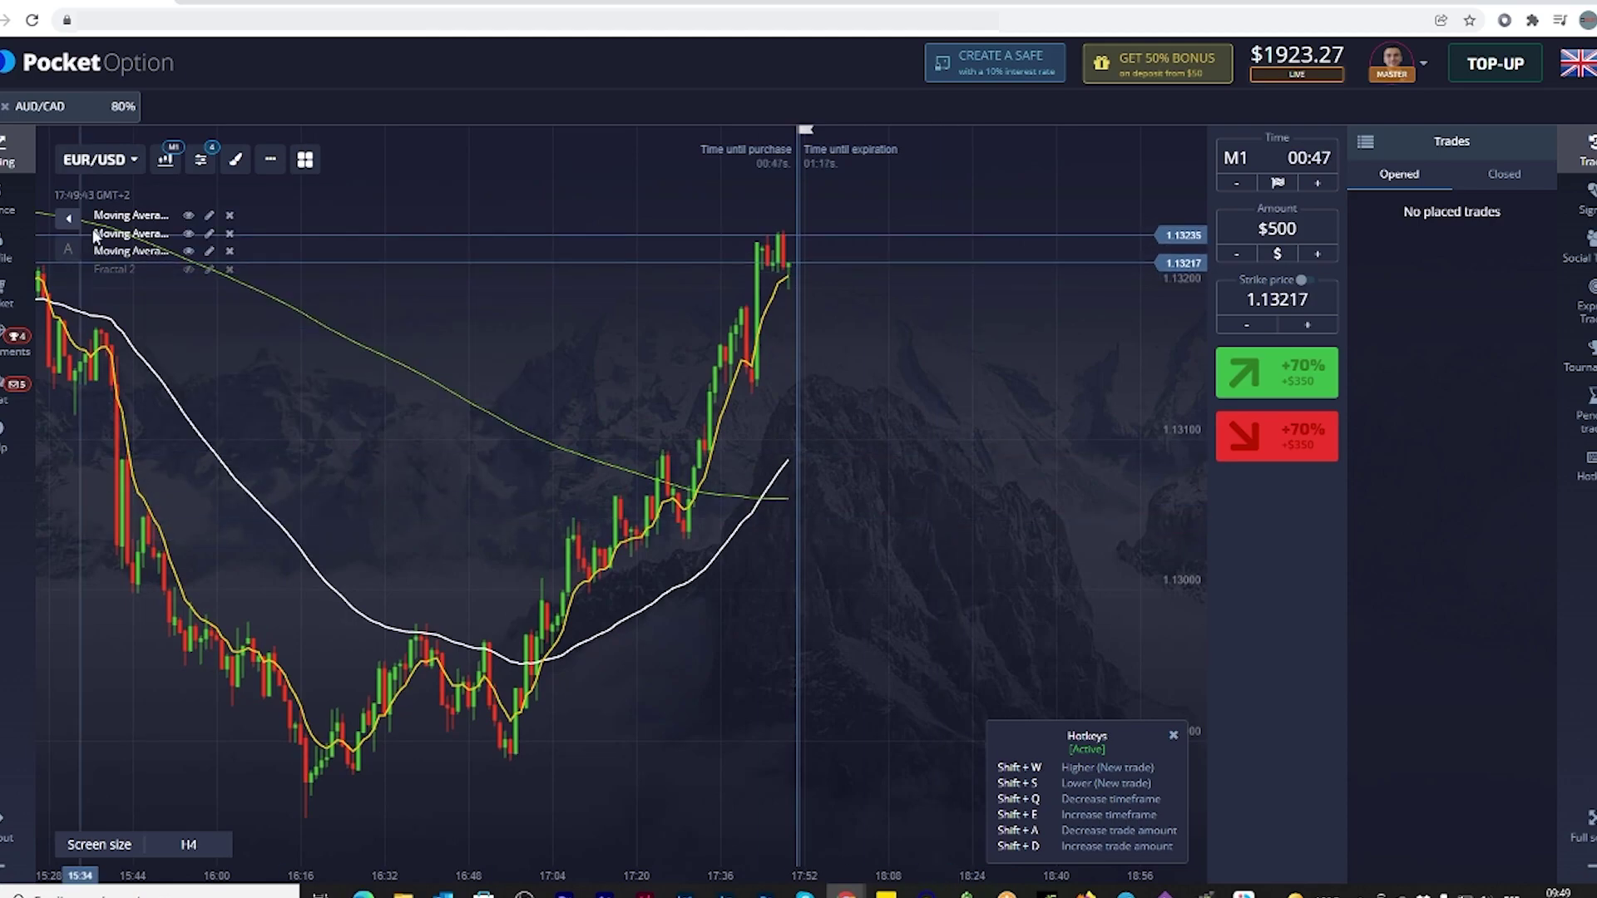
- Flip through EUR/AUD, GBP/AUD, AUD/CHF, AUD/JPY, EUR/CHF, EUR/GBP, GBP/JPY, AUD/CAD and GBP/CAD
{"action": "left_click", "coordinate": [94, 159]}
{"action": "left_click", "coordinate": [166, 321]}
{"action": "left_click", "coordinate": [171, 348]}
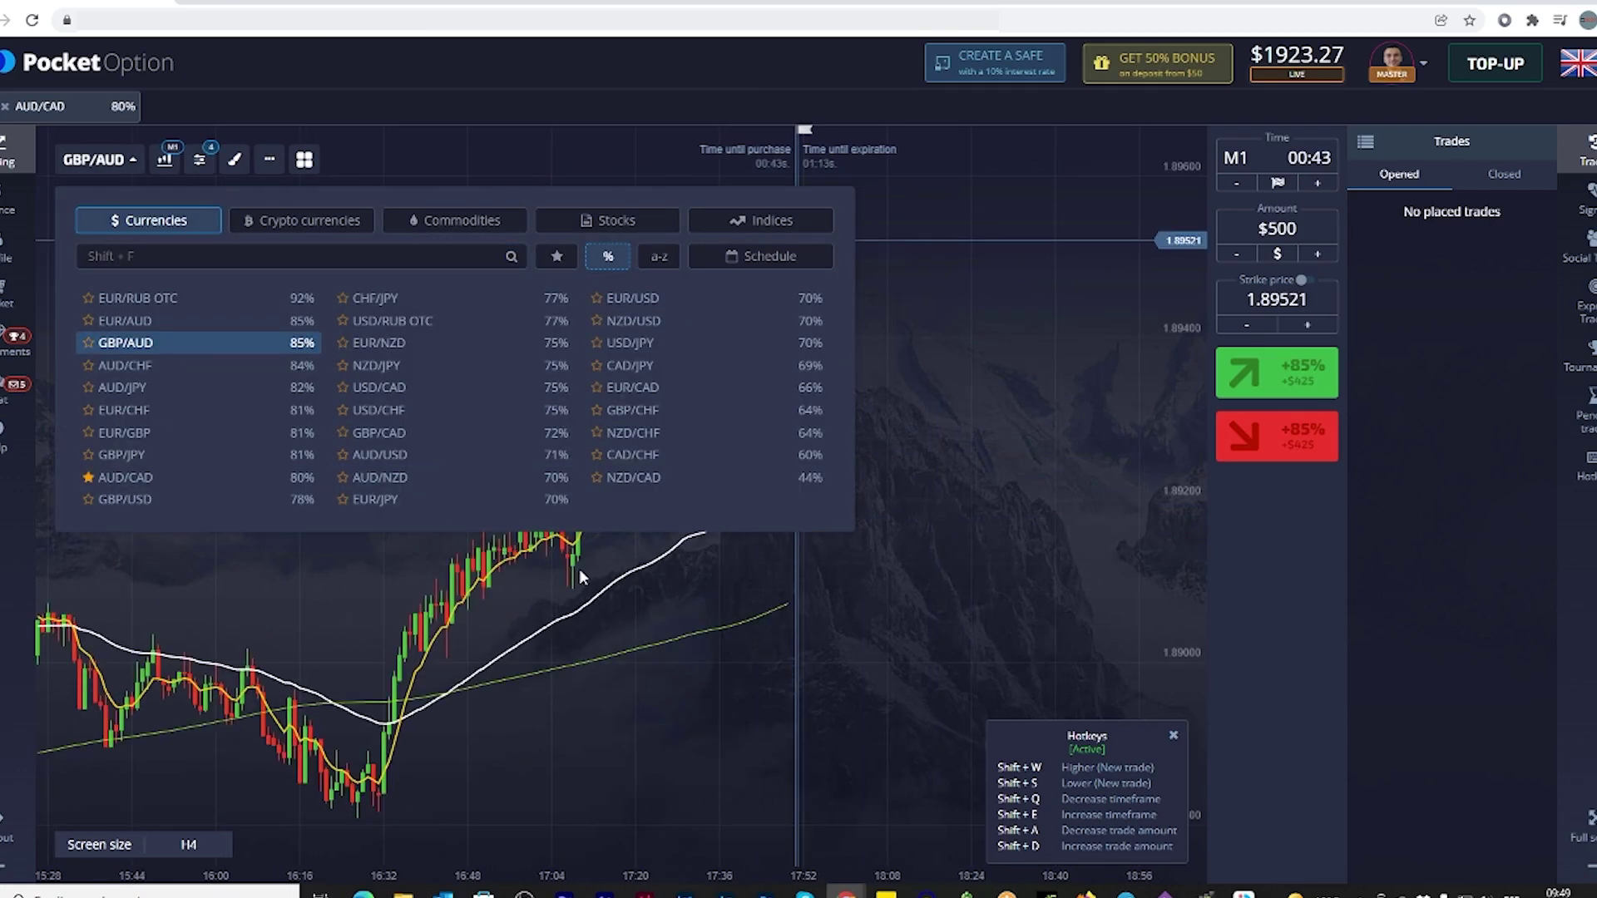
{"action": "left_click", "coordinate": [155, 366]}
{"action": "left_click", "coordinate": [94, 159]}
{"action": "left_click", "coordinate": [122, 388]}
{"action": "left_click", "coordinate": [94, 159]}
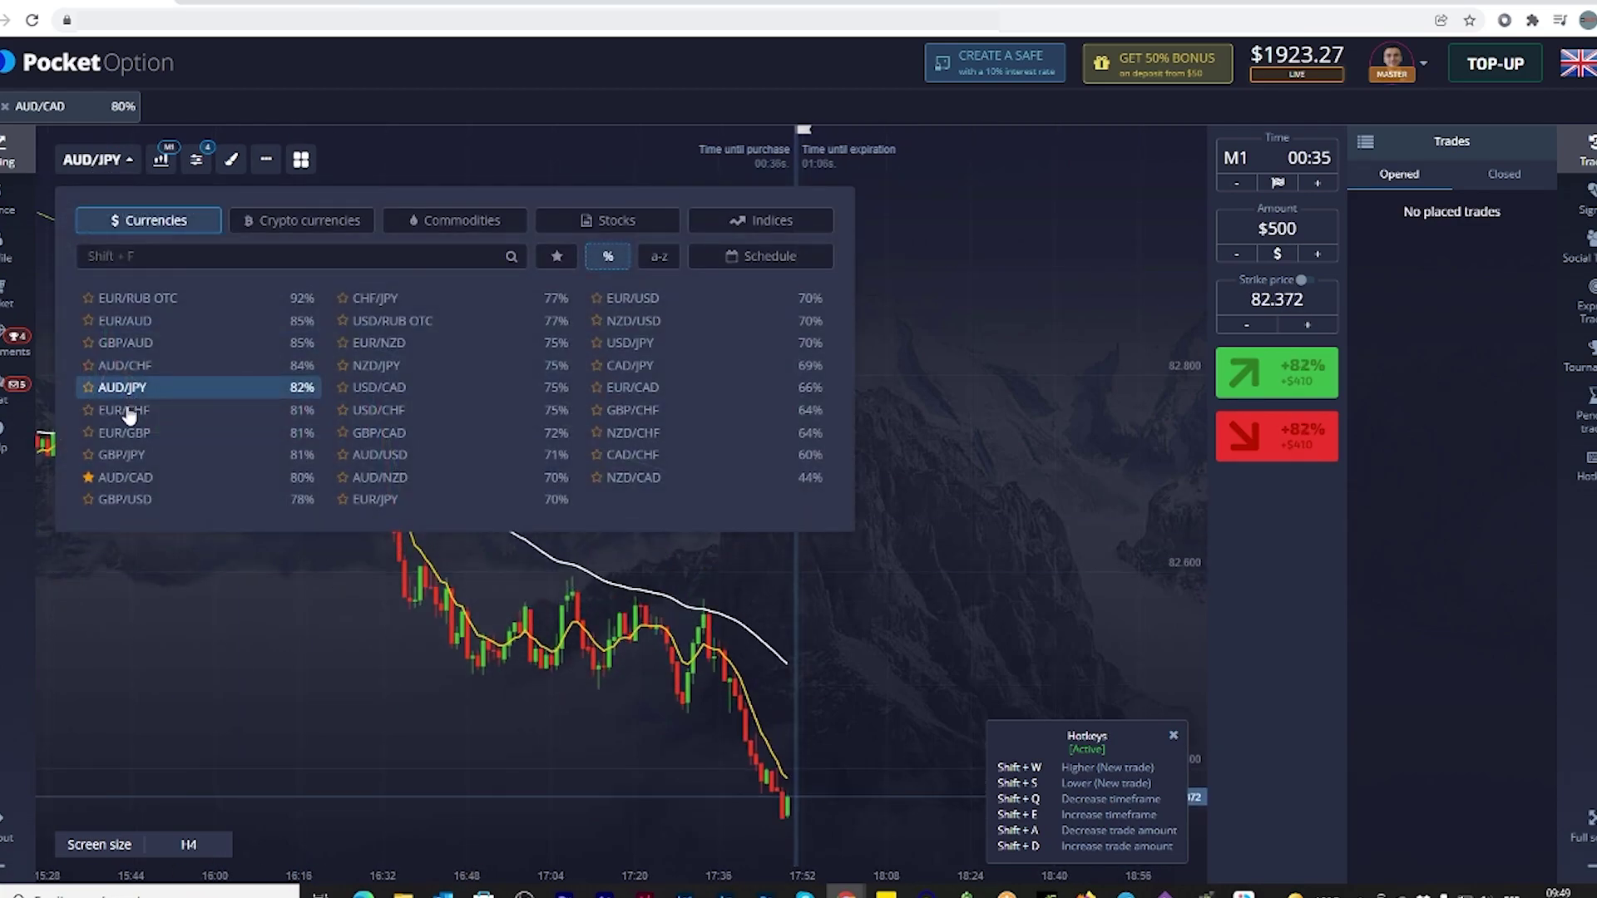
{"action": "left_click", "coordinate": [123, 410]}
{"action": "left_click", "coordinate": [94, 158]}
{"action": "left_click", "coordinate": [148, 433]}
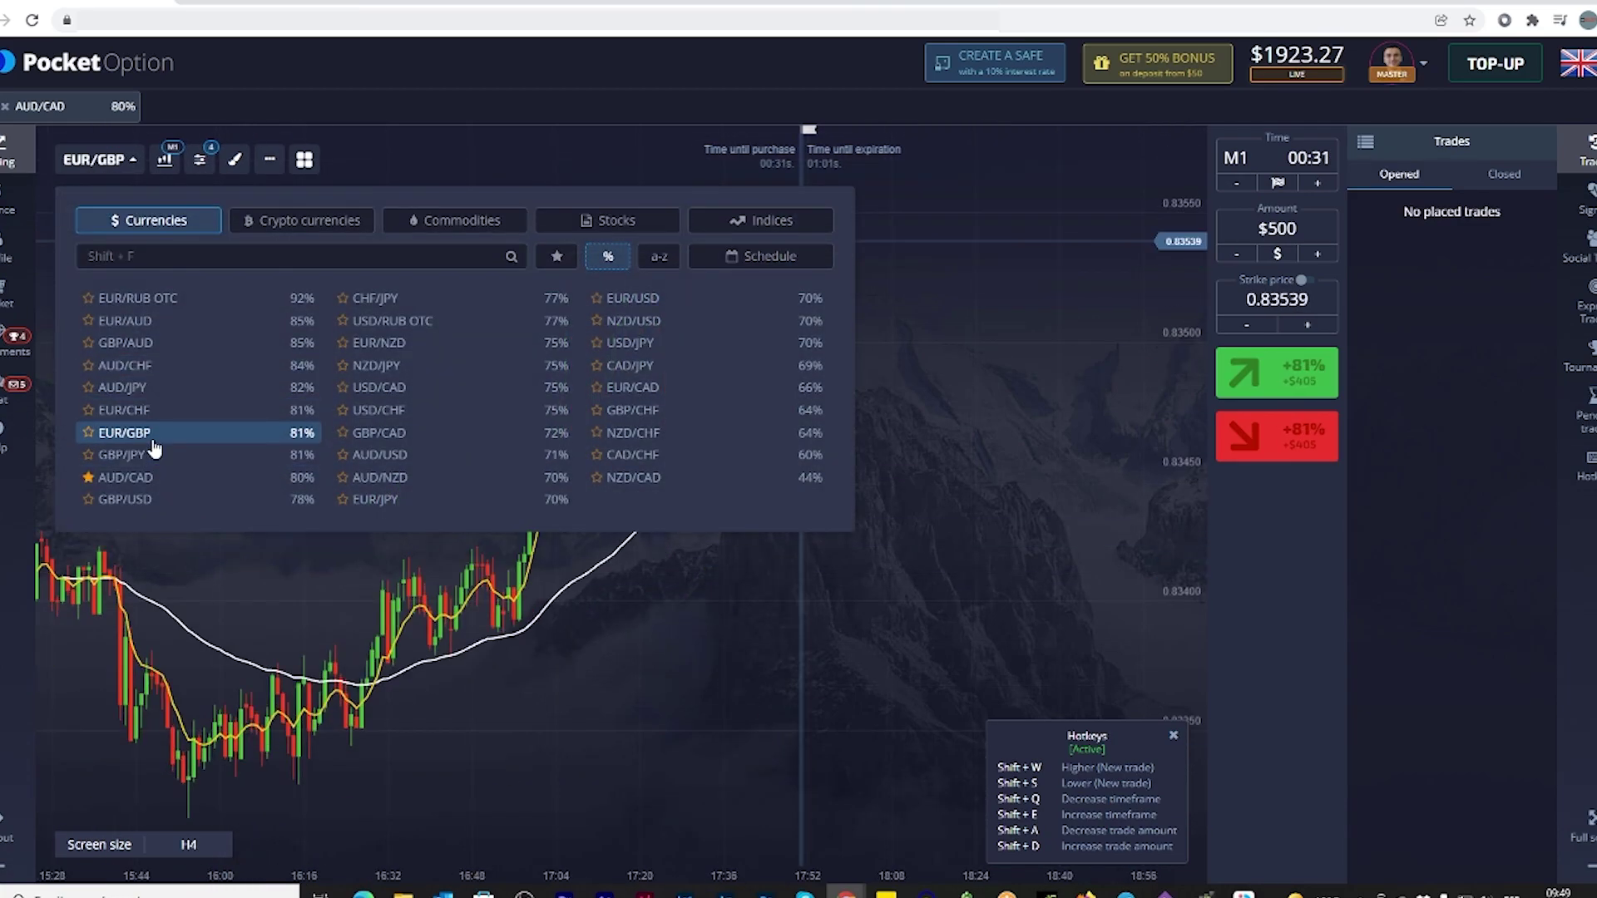
{"action": "left_click", "coordinate": [147, 455]}
{"action": "left_click", "coordinate": [162, 478]}
{"action": "left_click", "coordinate": [179, 499]}
{"action": "left_click", "coordinate": [79, 162]}
- Move via GBP/USD to USD/RUB OTC and place a $500 lower trade with Shift+S
{"action": "left_click", "coordinate": [76, 171]}
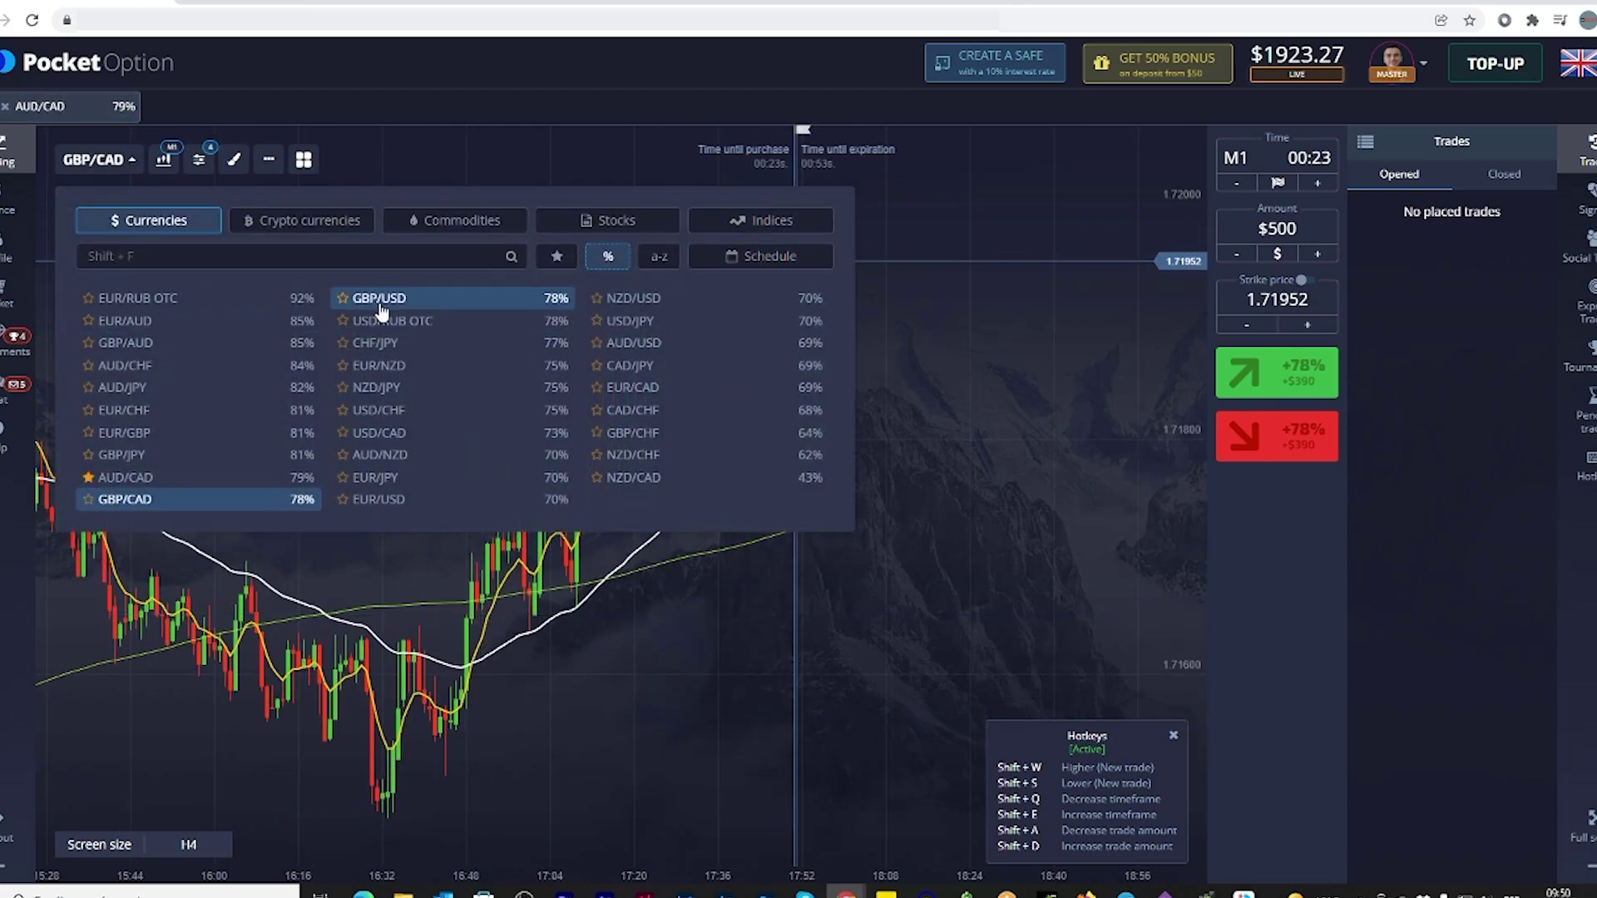
{"action": "left_click", "coordinate": [386, 324]}
{"action": "left_click", "coordinate": [431, 357]}
{"action": "left_click", "coordinate": [671, 597]}
{"action": "scroll", "coordinate": [1164, 481], "scroll_direction": "up", "scroll_amount": 6}
{"action": "key", "text": "shift+s"}
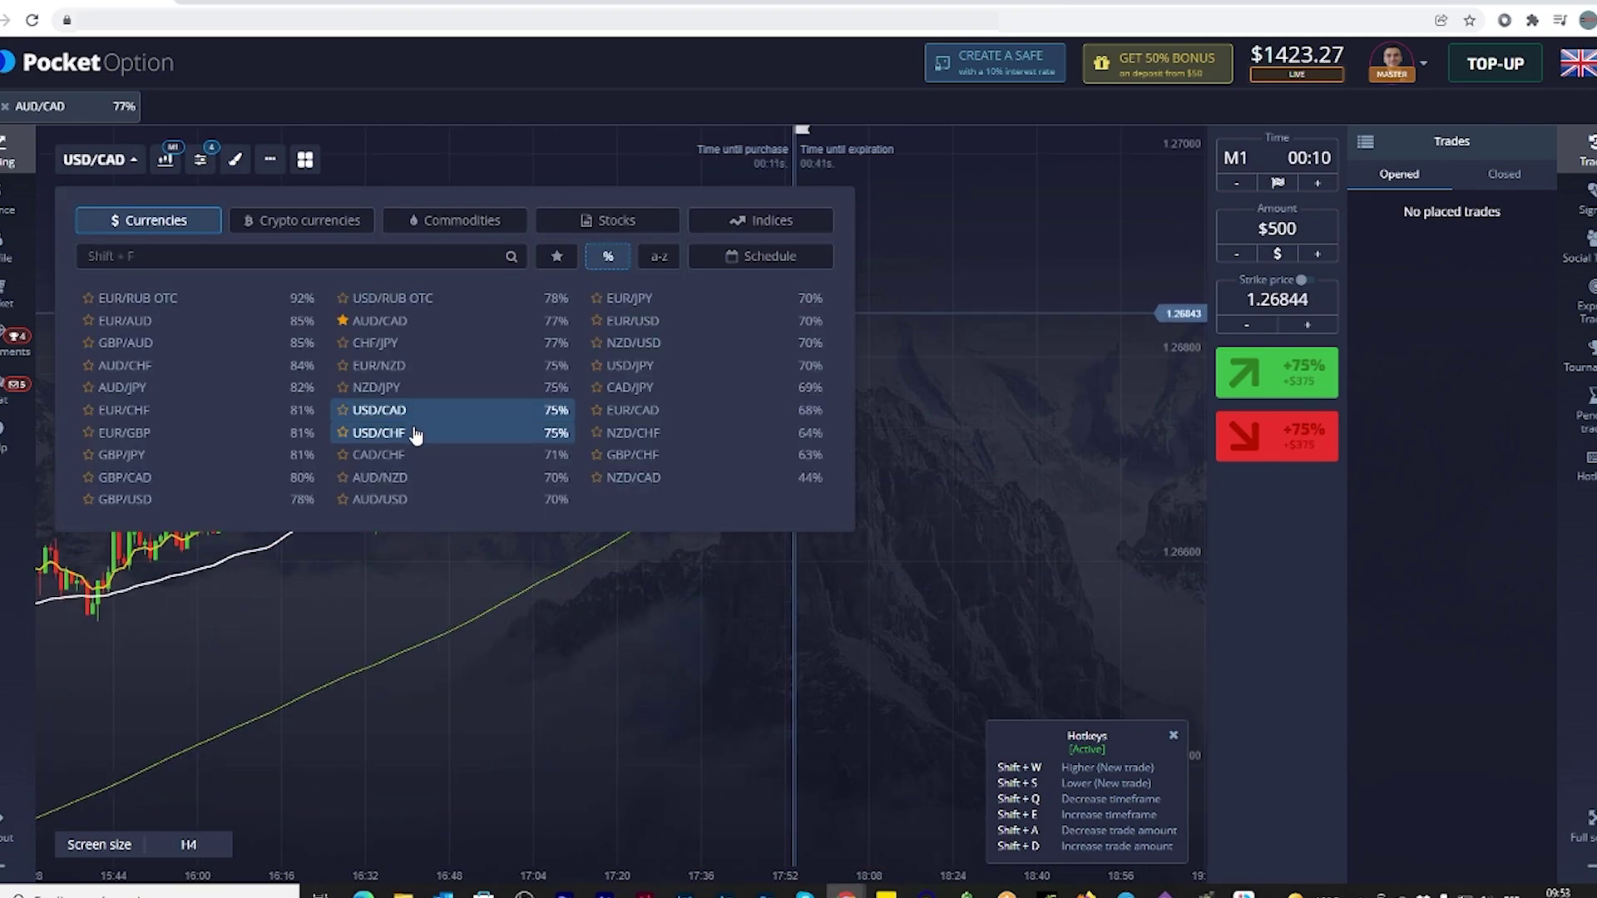
- Flip through USD/CHF, CAD/CHF, AUD/NZD and AUD/USD, landing on the EUR/JPY chart
{"action": "left_click", "coordinate": [417, 434]}
{"action": "left_click", "coordinate": [98, 159]}
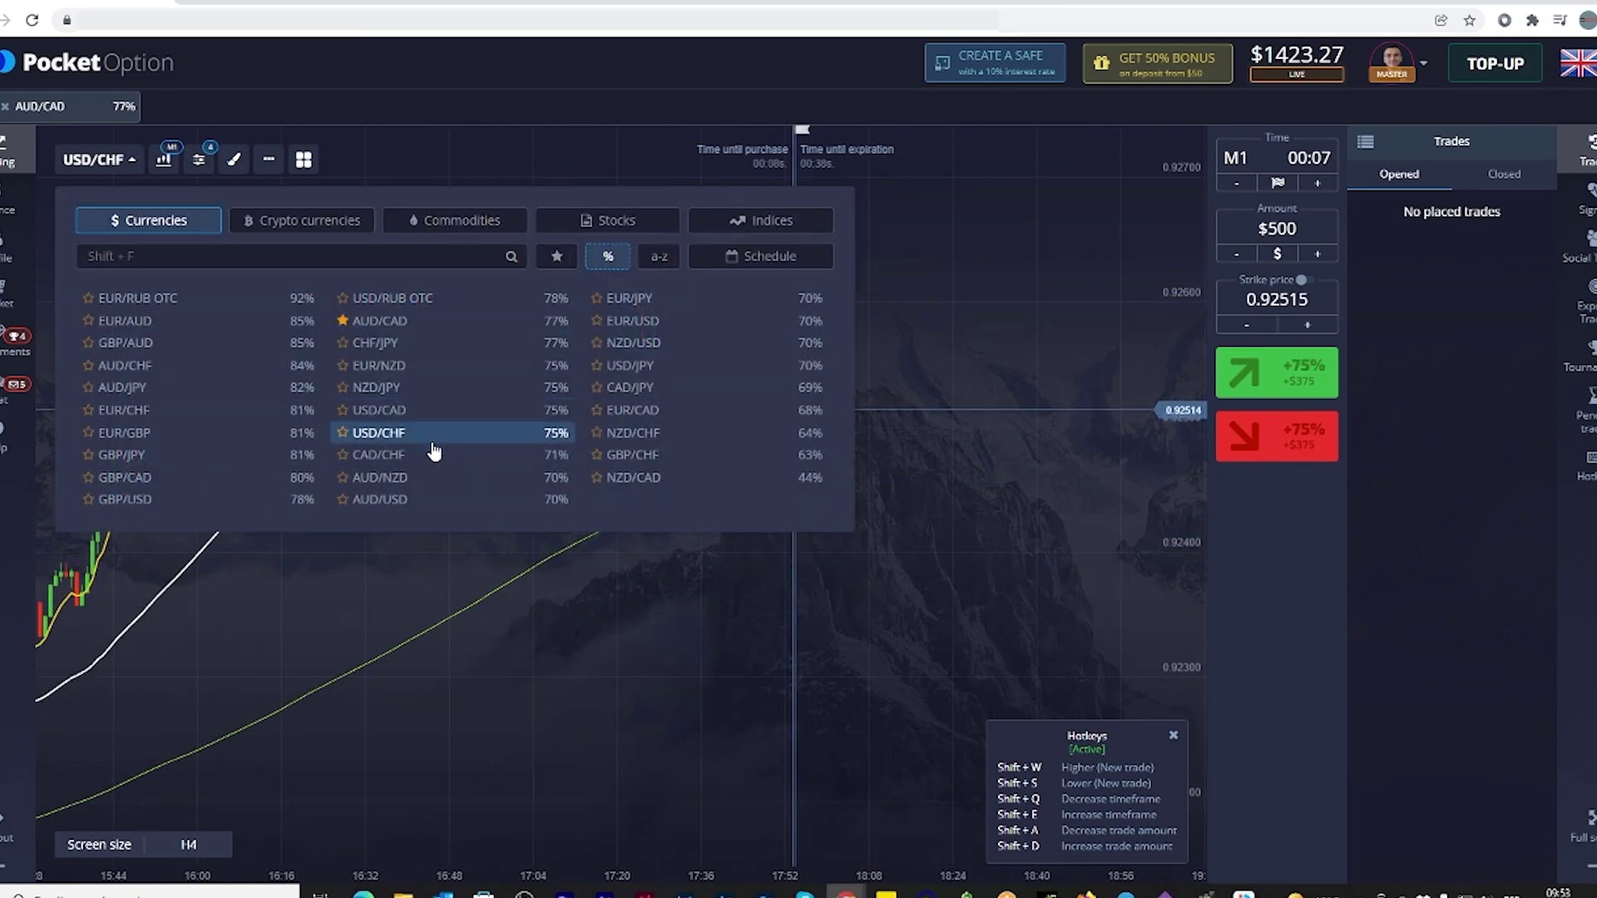
{"action": "left_click", "coordinate": [379, 454]}
{"action": "left_click", "coordinate": [404, 481]}
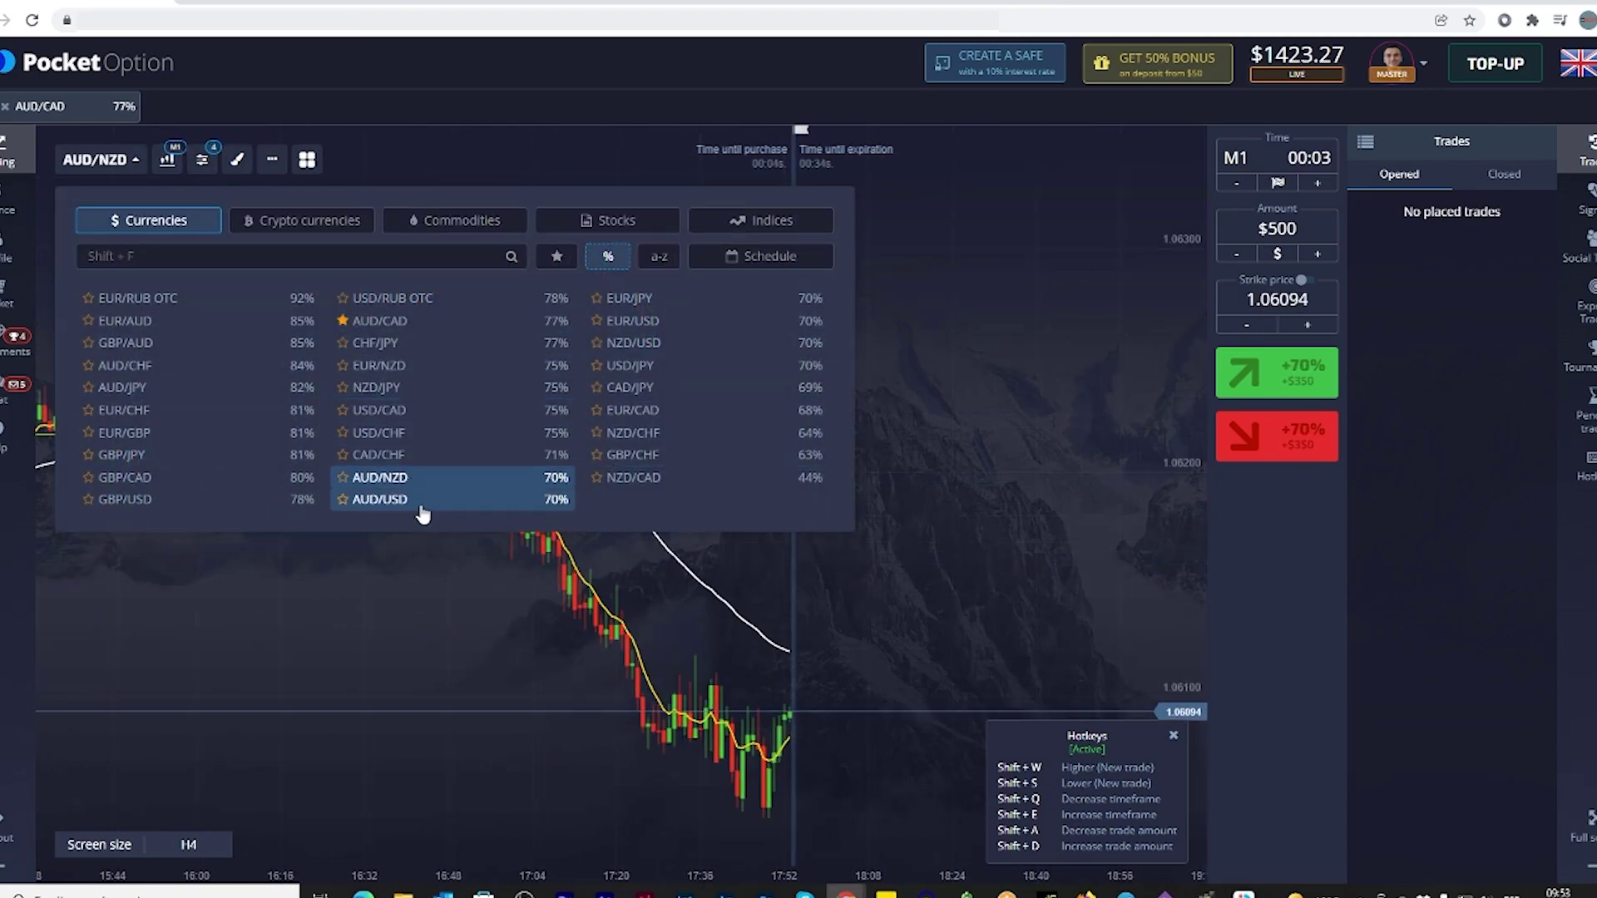
{"action": "left_click", "coordinate": [378, 499]}
{"action": "left_click", "coordinate": [630, 298]}
{"action": "scroll", "coordinate": [985, 531], "scroll_direction": "up", "scroll_amount": 5}
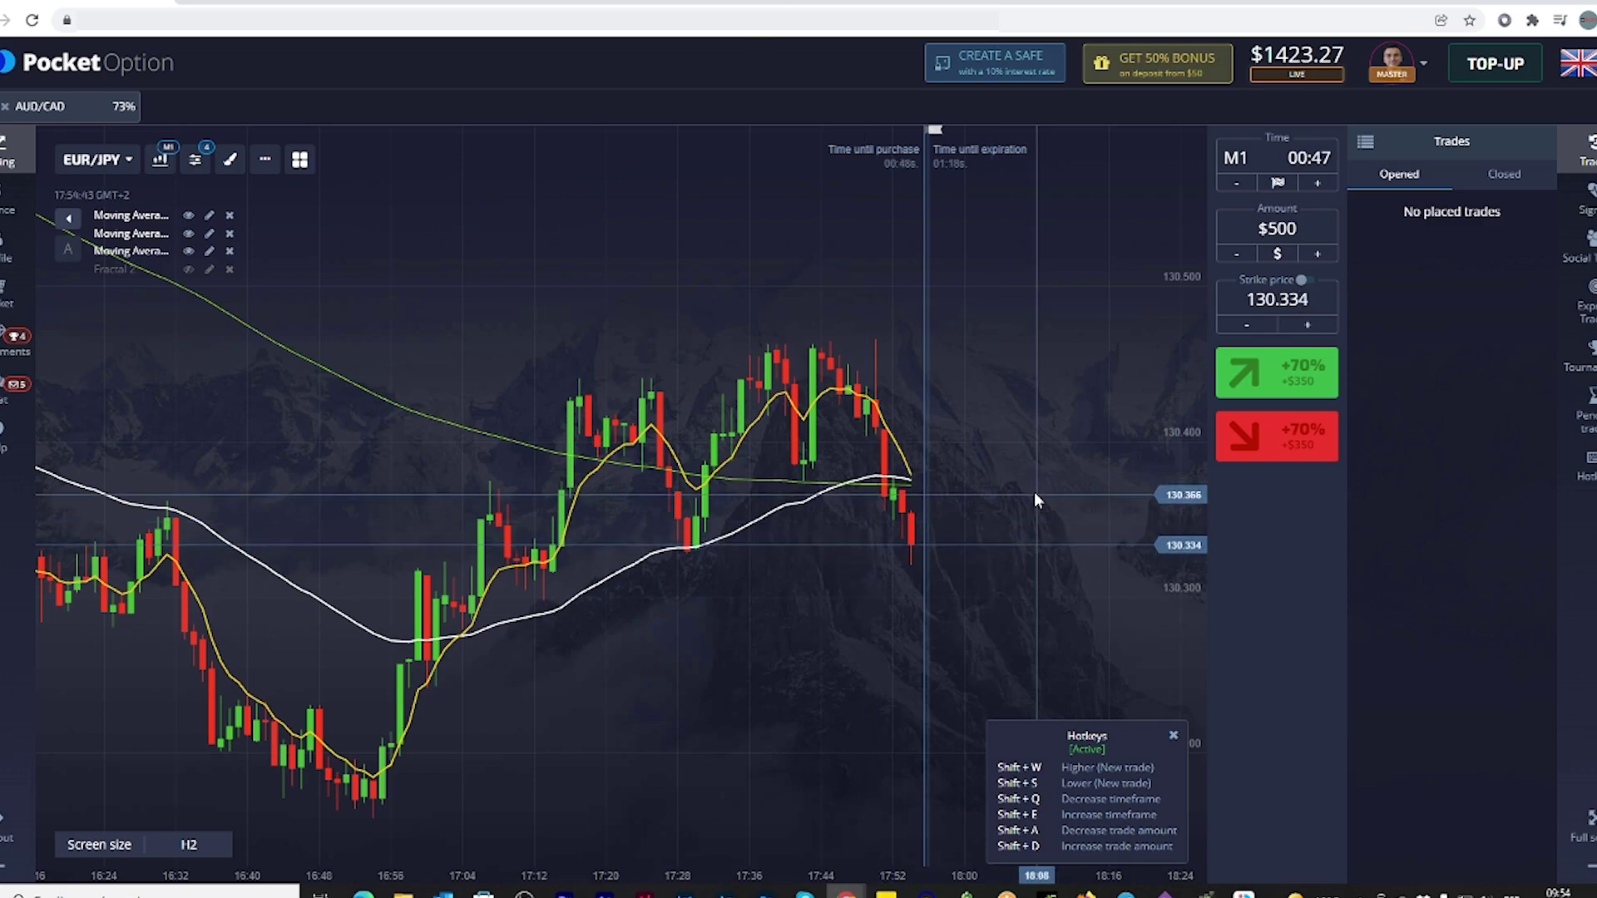
- Bet $500 that EUR/JPY will fall using the red Lower button
{"action": "scroll", "coordinate": [1035, 491], "scroll_direction": "up", "scroll_amount": 2}
{"action": "scroll", "coordinate": [1035, 491], "scroll_direction": "up", "scroll_amount": 1}
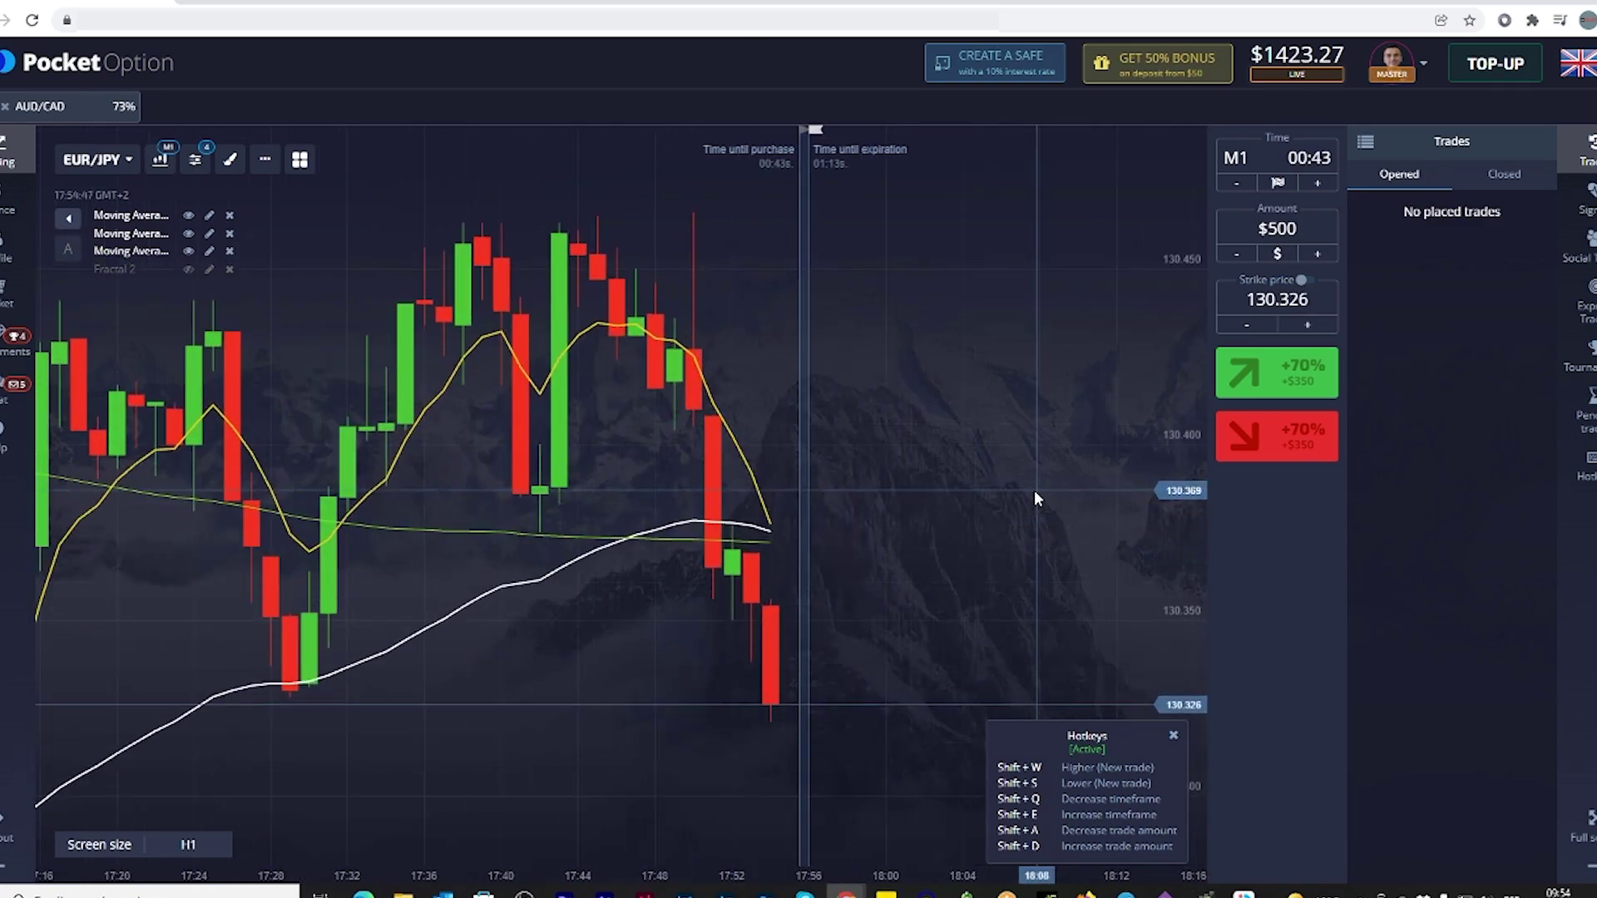
{"action": "left_click", "coordinate": [1257, 464]}
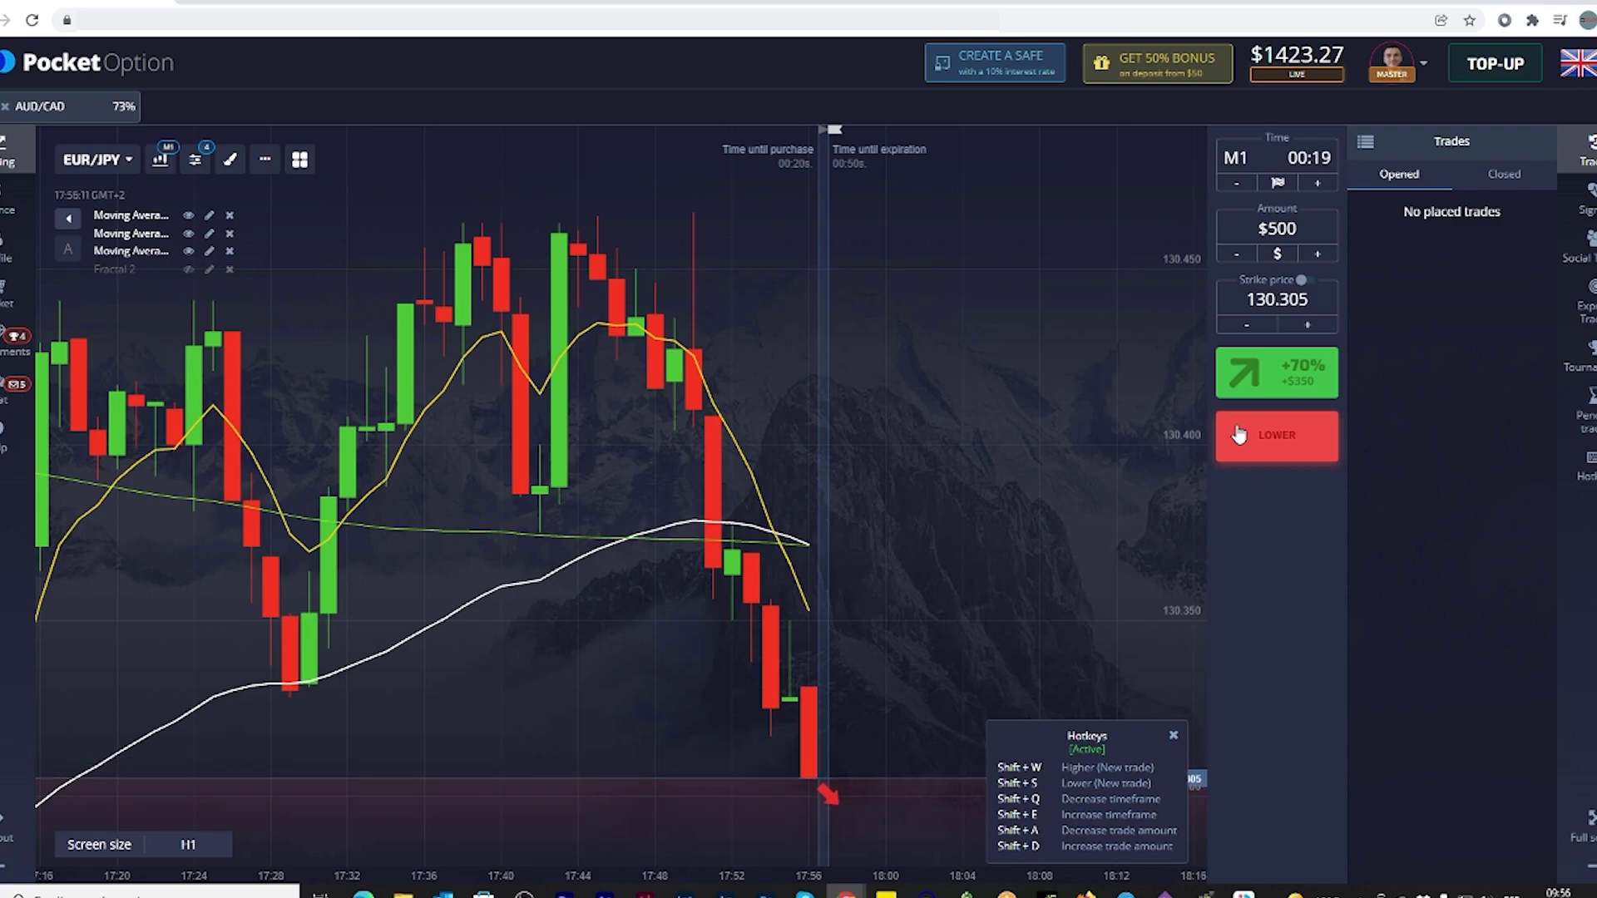
- Set the trade duration to M2 and click Lower again for $500 on EUR/JPY
{"action": "scroll", "coordinate": [1206, 471], "scroll_direction": "down", "scroll_amount": 1}
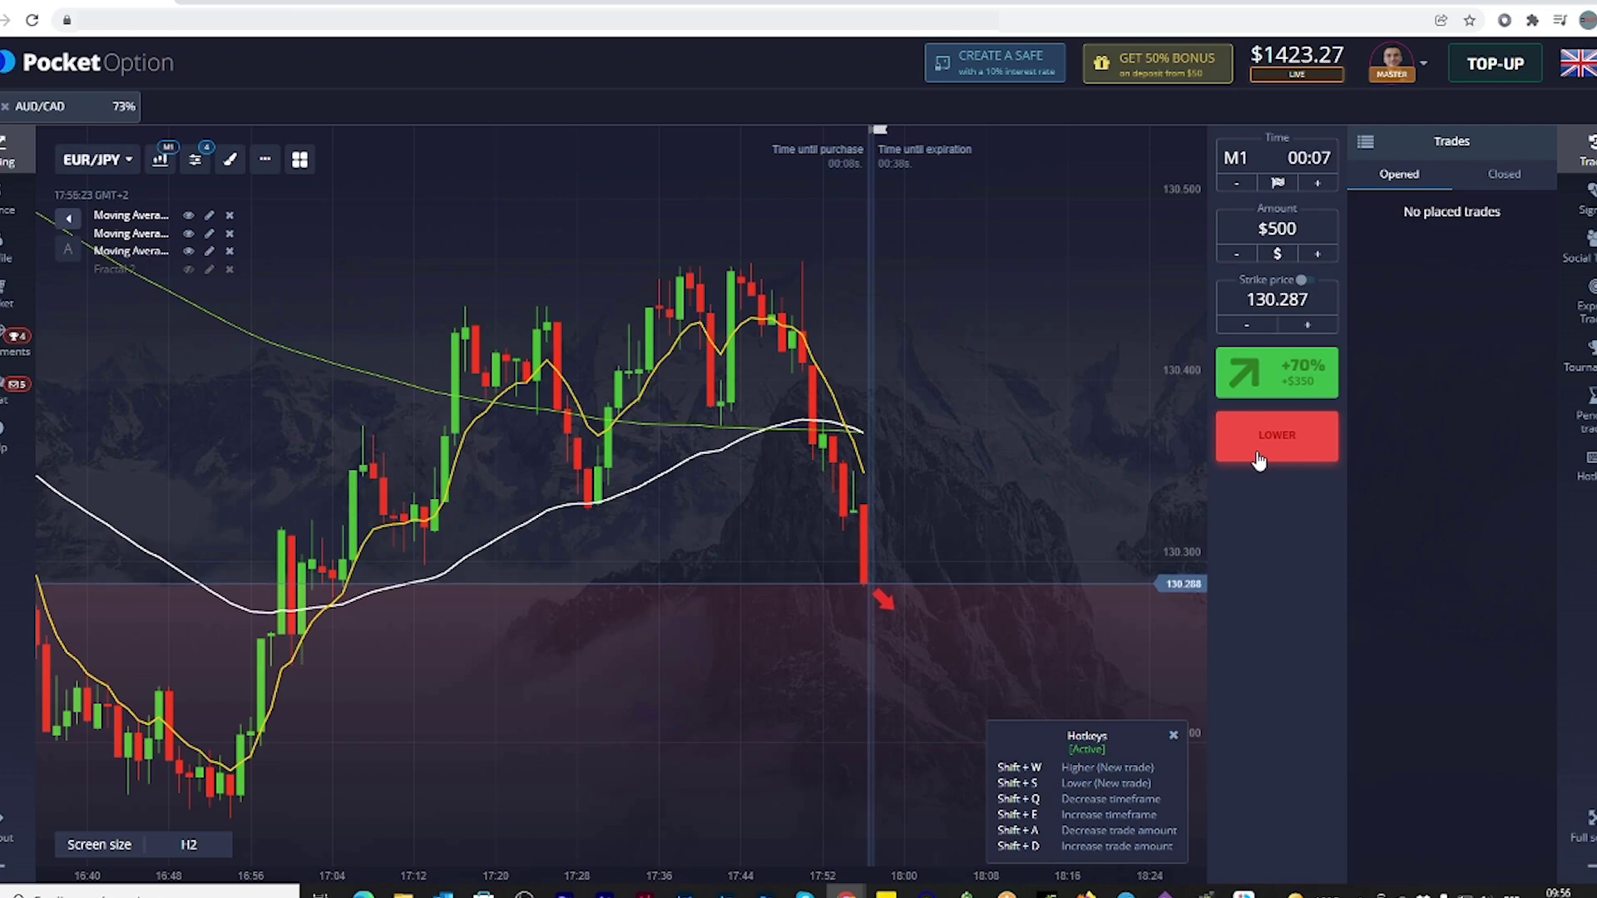
{"action": "left_click", "coordinate": [1288, 157]}
{"action": "left_click", "coordinate": [1317, 182]}
{"action": "left_click", "coordinate": [1260, 437]}
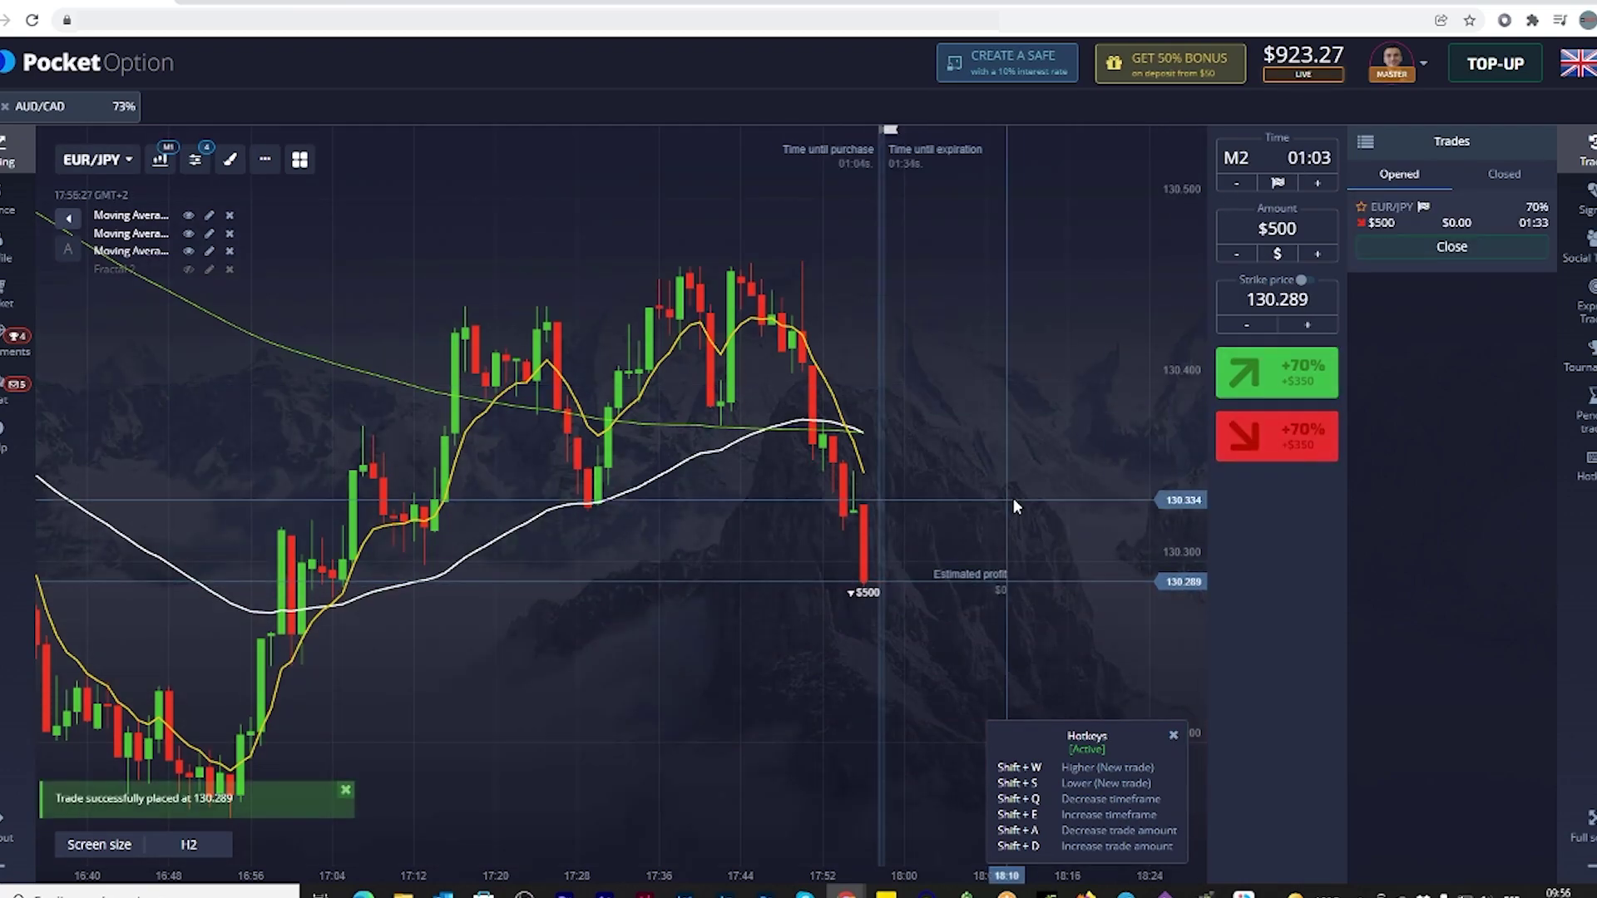
{"action": "left_click", "coordinate": [1287, 157]}
- Return the trade duration to M1 and wait for the EUR/JPY trade to pay $850
{"action": "left_click", "coordinate": [849, 160]}
{"action": "scroll", "coordinate": [1001, 522], "scroll_direction": "up", "scroll_amount": 3}
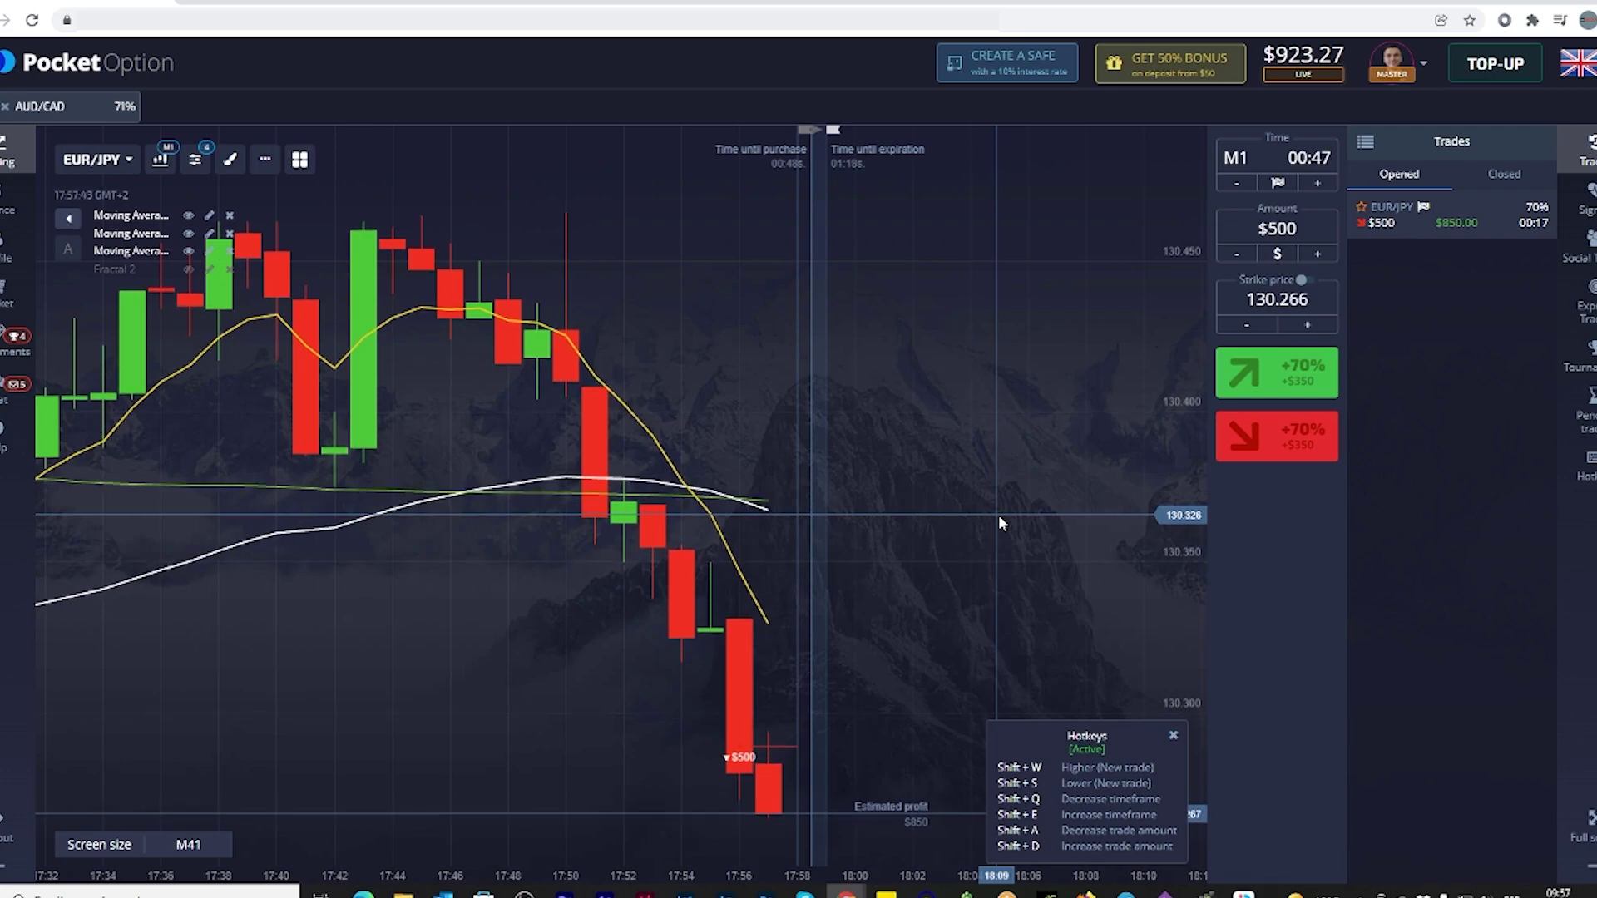
{"action": "scroll", "coordinate": [715, 366], "scroll_direction": "down", "scroll_amount": 3}
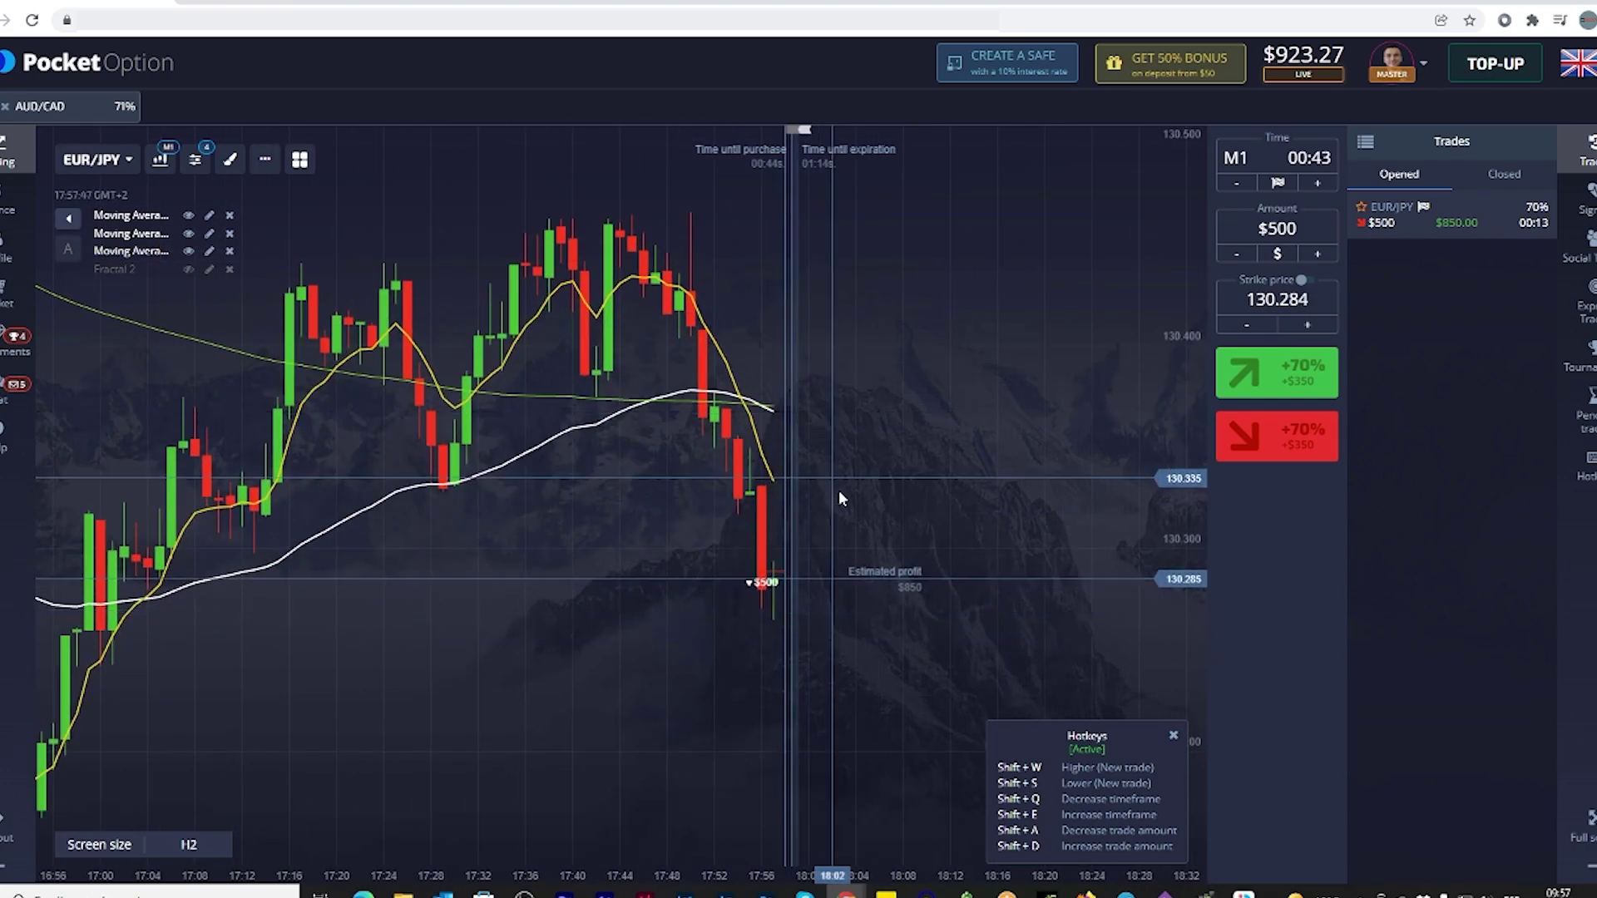
{"action": "scroll", "coordinate": [865, 499], "scroll_direction": "up", "scroll_amount": 3}
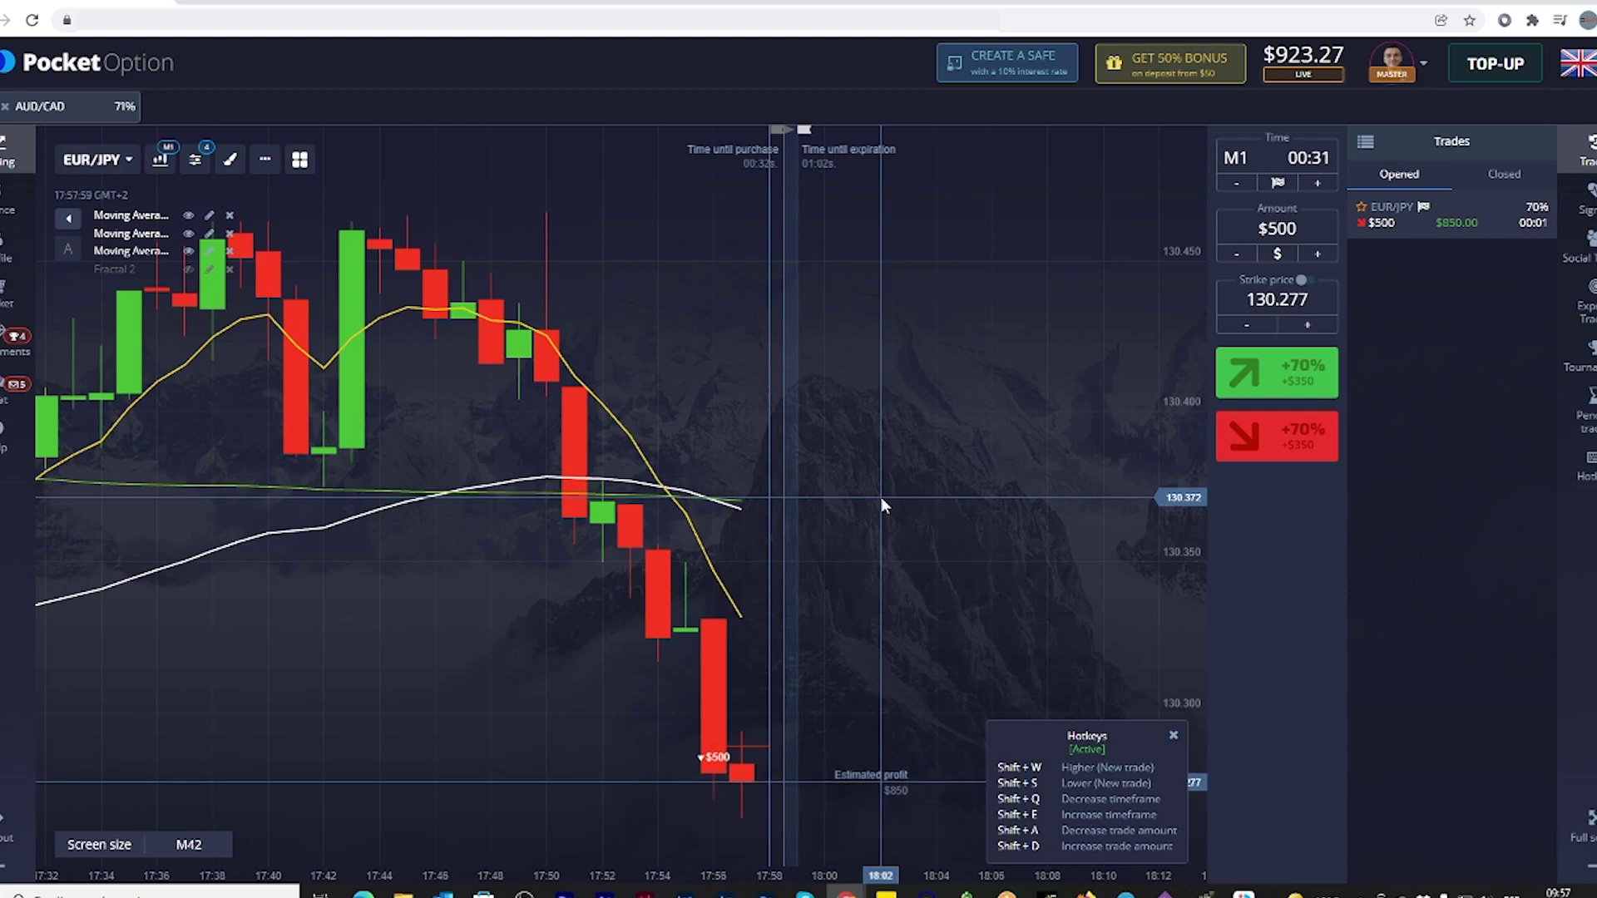
{"action": "scroll", "coordinate": [881, 497], "scroll_direction": "down", "scroll_amount": 2}
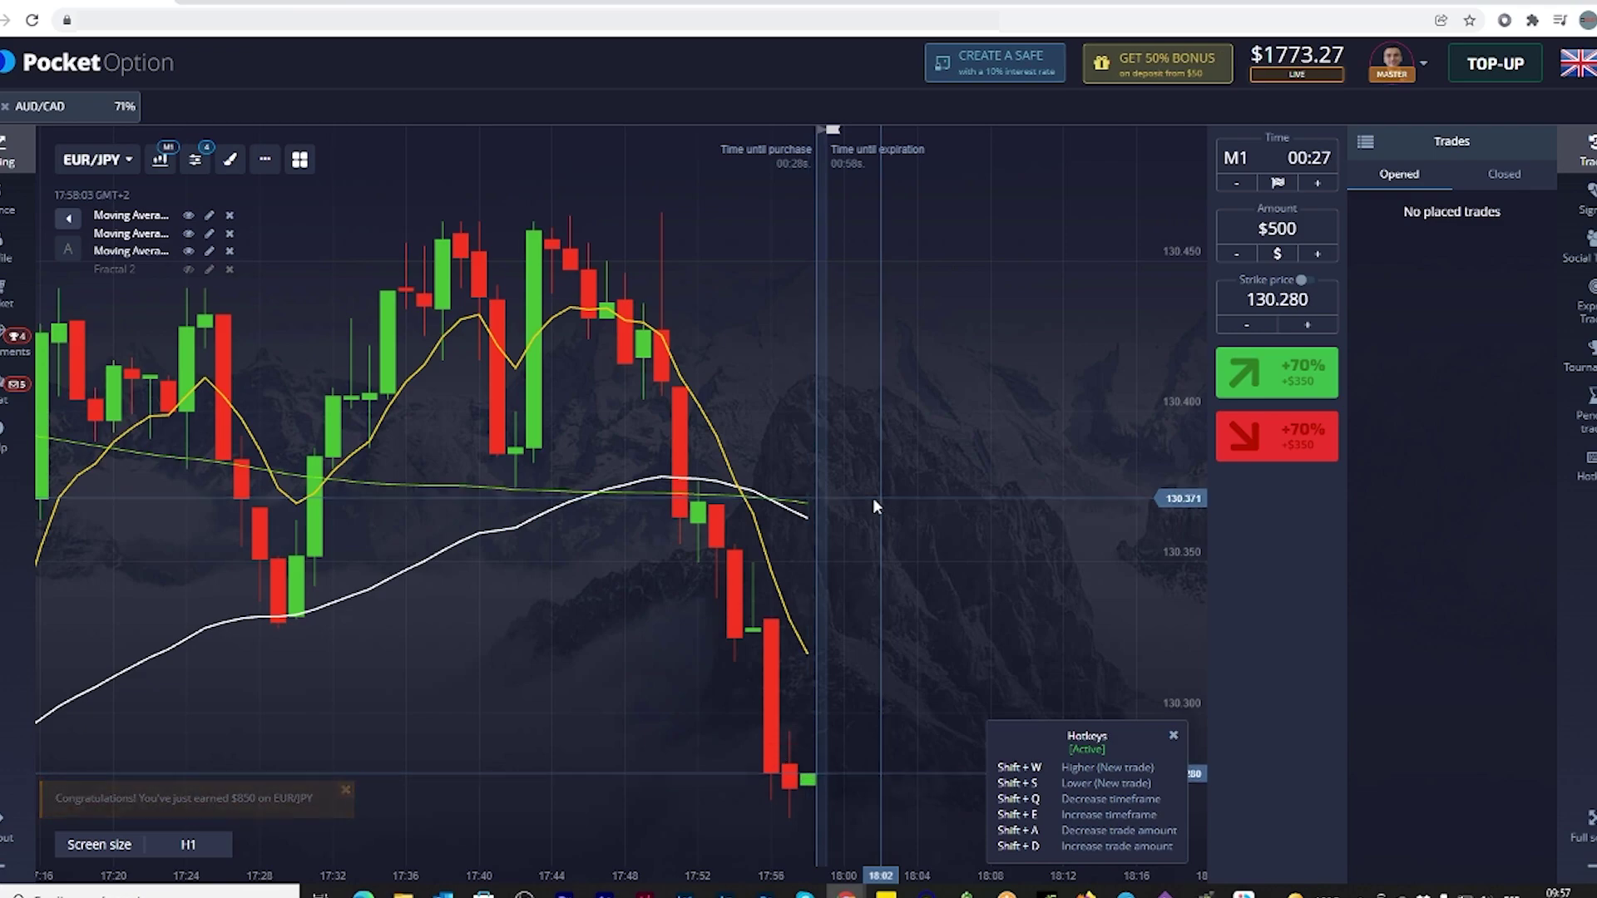
- Switch the chart to EUR/USD, then to NZD/USD
{"action": "scroll", "coordinate": [872, 497], "scroll_direction": "down", "scroll_amount": 1}
{"action": "left_click", "coordinate": [98, 159]}
{"action": "left_click", "coordinate": [616, 349]}
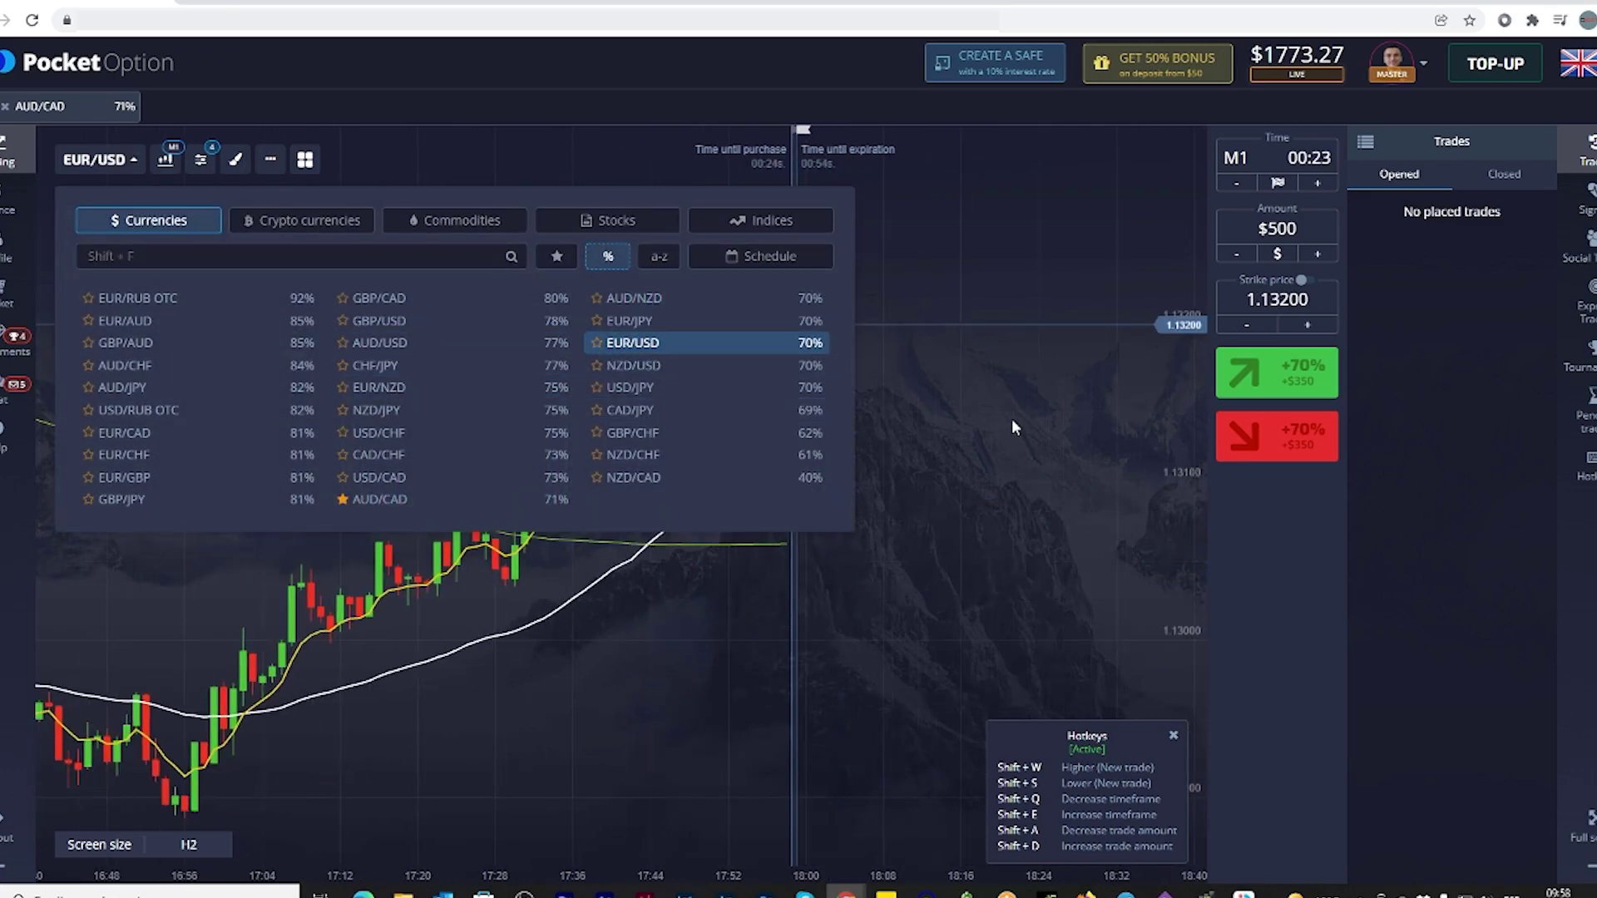
{"action": "left_click", "coordinate": [98, 160]}
{"action": "left_click", "coordinate": [632, 366]}
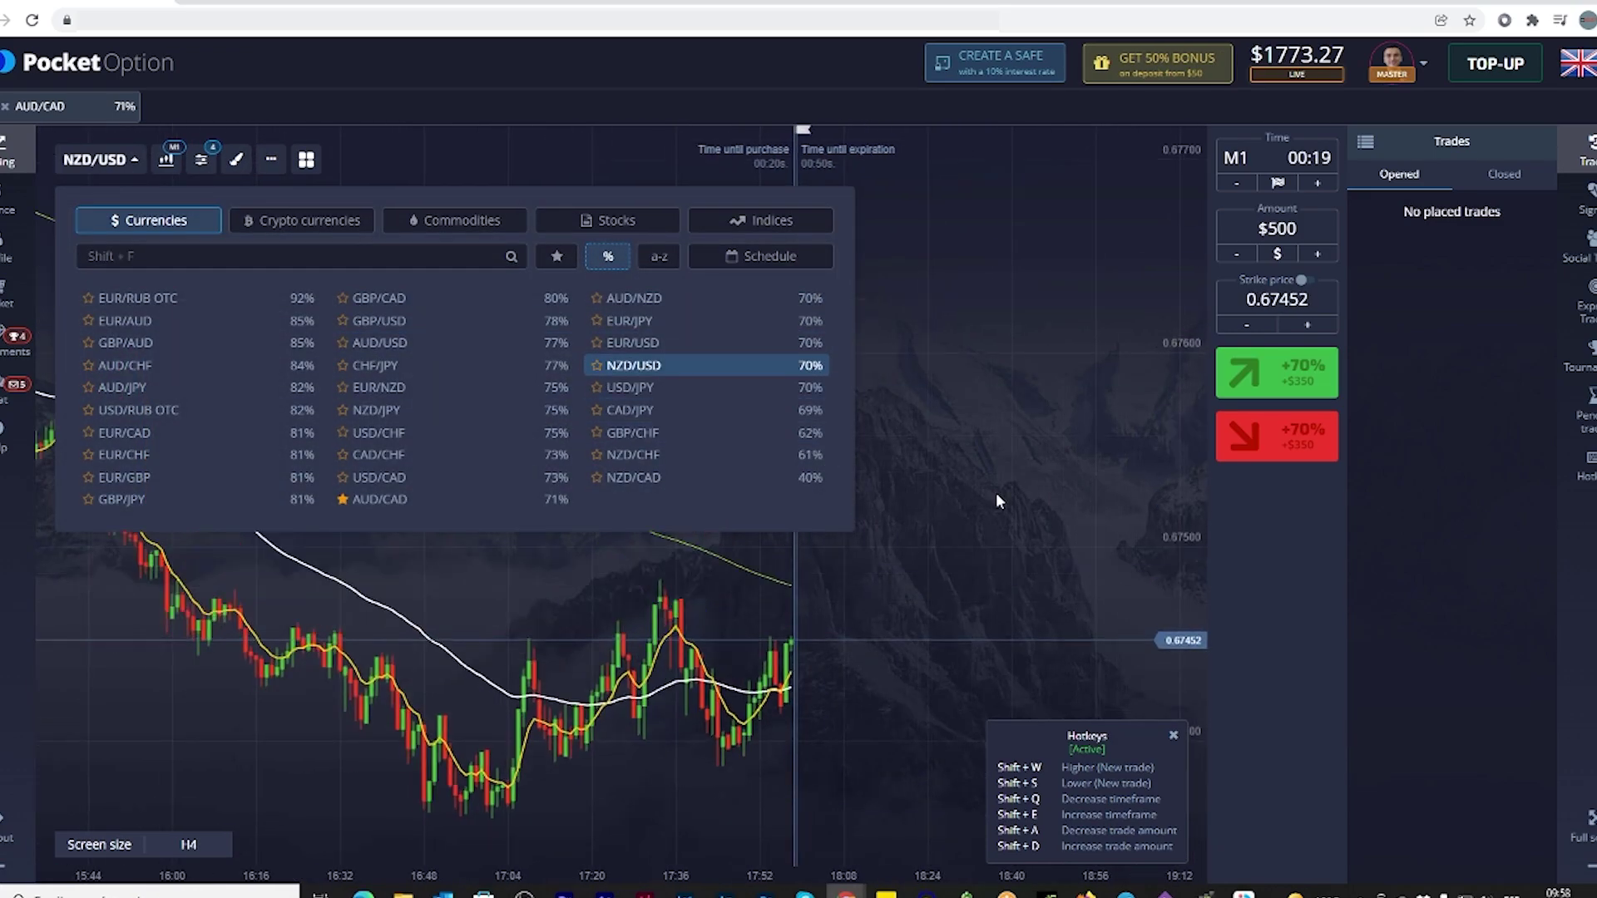
- Place a $500 higher trade on NZD/USD and let it close with an $850 win
{"action": "left_click", "coordinate": [1277, 372]}
{"action": "scroll", "coordinate": [907, 640], "scroll_direction": "up", "scroll_amount": 2}
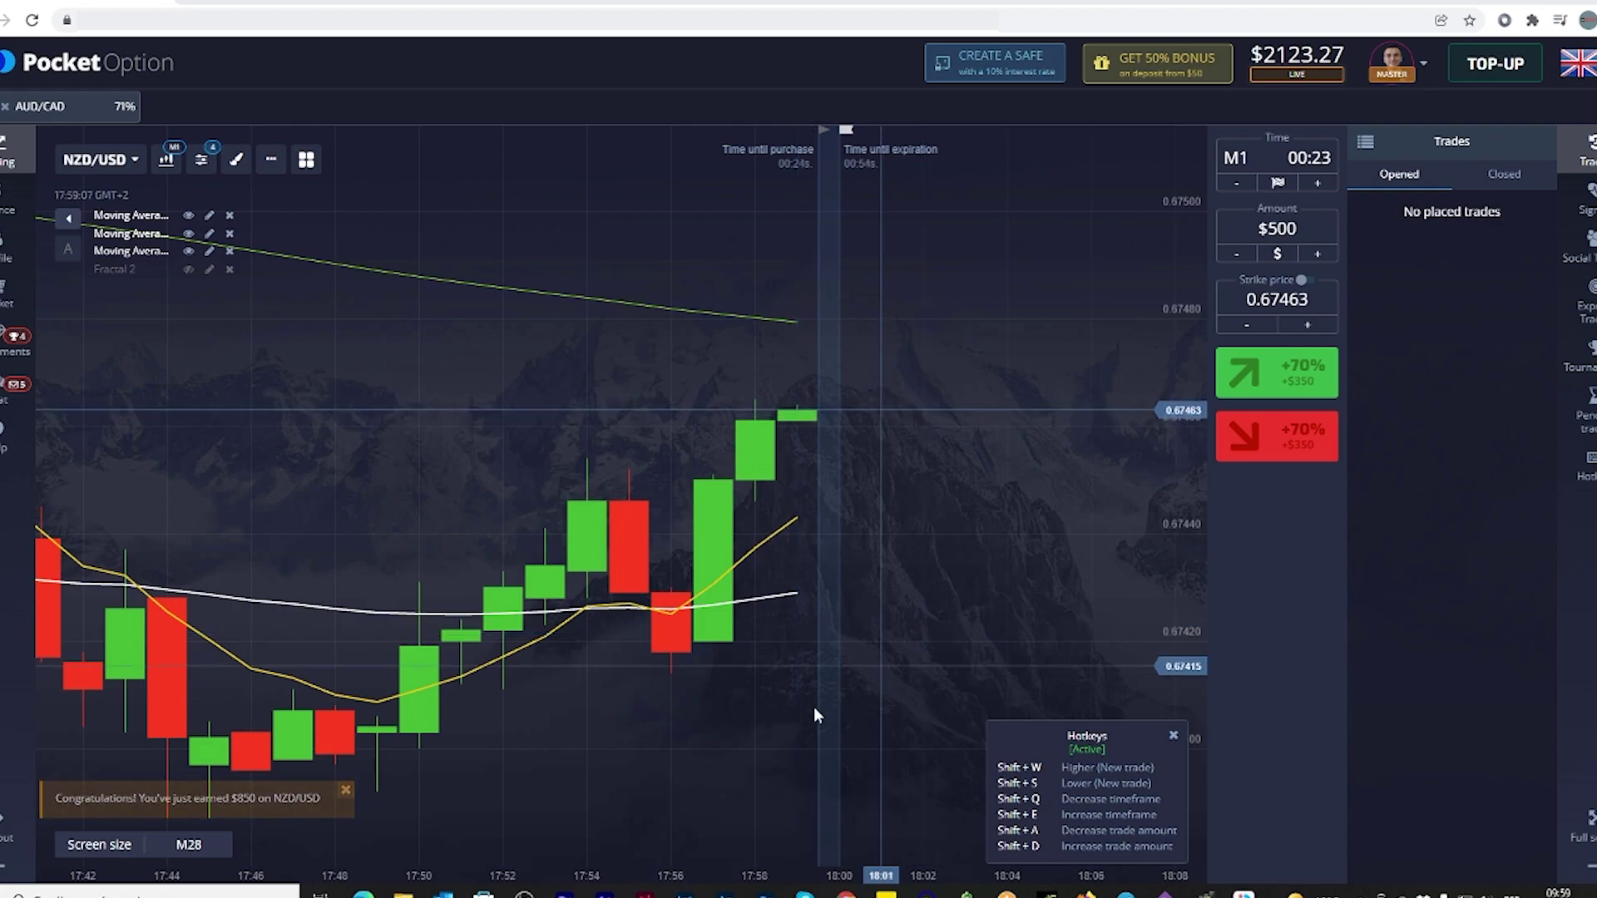
{"action": "key", "text": "XF86AudioLowerVolume"}
{"action": "scroll", "coordinate": [1016, 421], "scroll_direction": "down", "scroll_amount": 5}
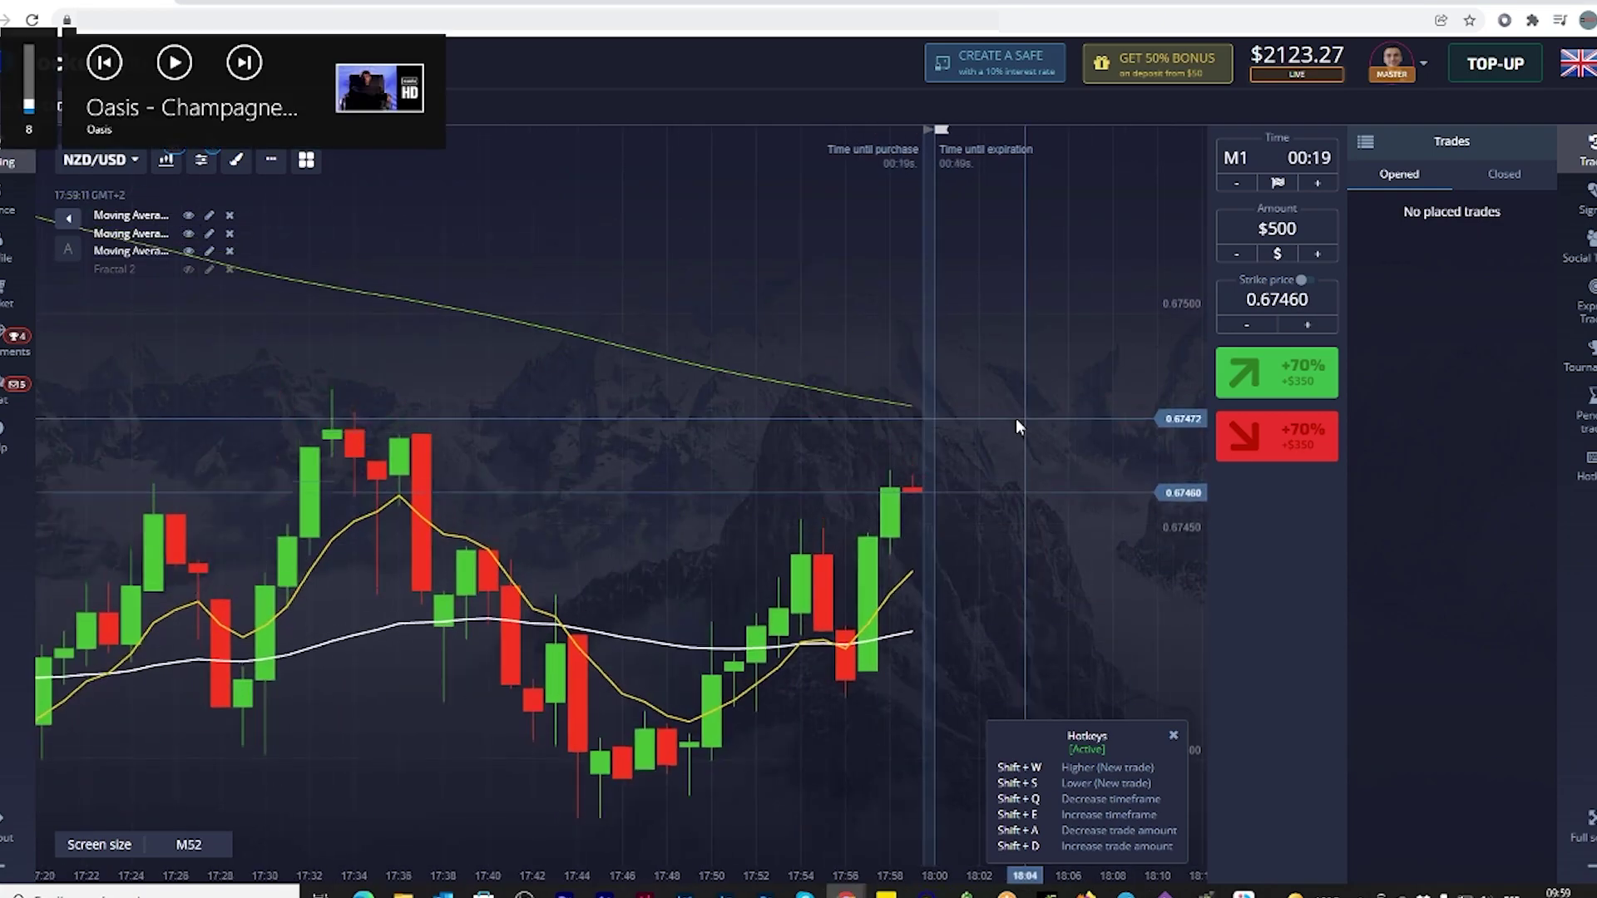